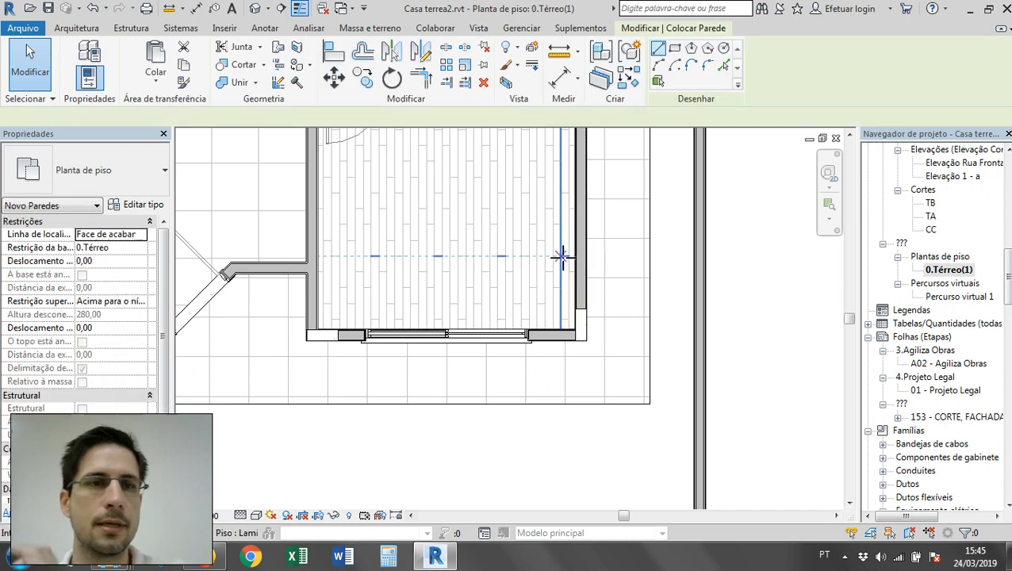
- Duplicate the basic wall type 15cm Externa and name the copy 15cm Externa TESTE
{"action": "left_click", "coordinate": [142, 206]}
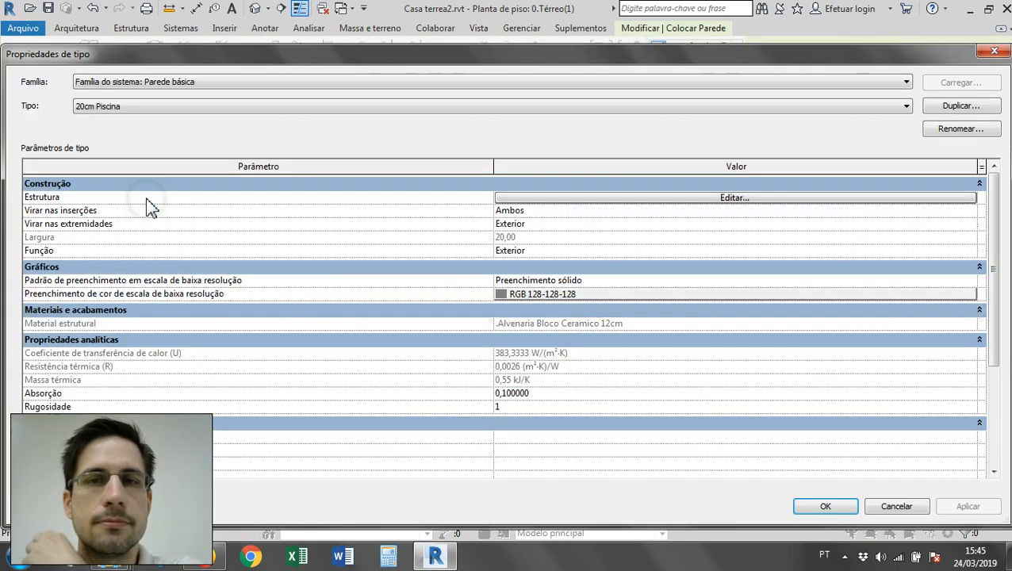
{"action": "left_click", "coordinate": [768, 106]}
{"action": "scroll", "coordinate": [655, 181], "scroll_direction": "up", "scroll_amount": 10}
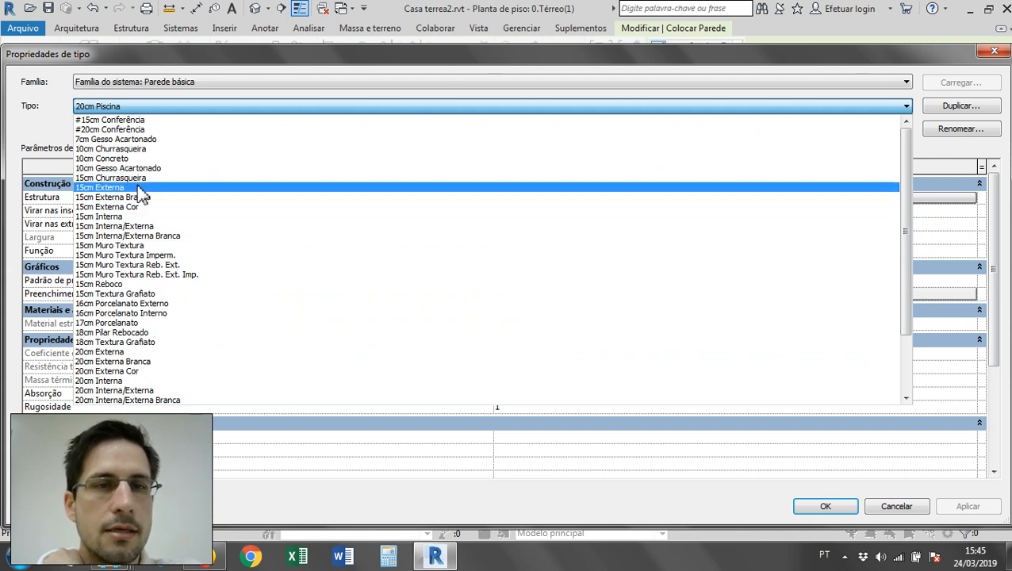
{"action": "left_click", "coordinate": [140, 189]}
{"action": "left_click", "coordinate": [961, 106]}
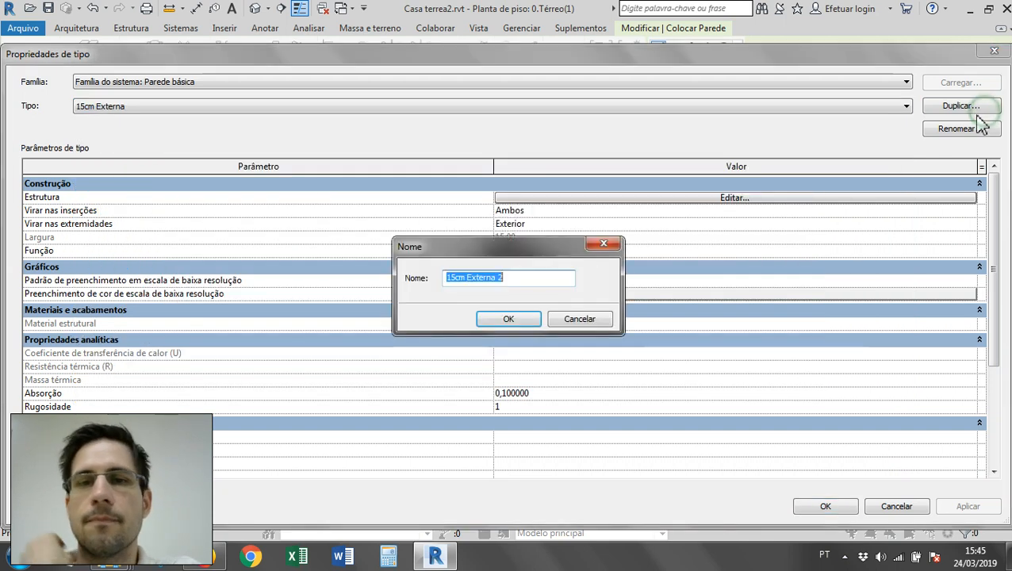
{"action": "double_click", "coordinate": [513, 279]}
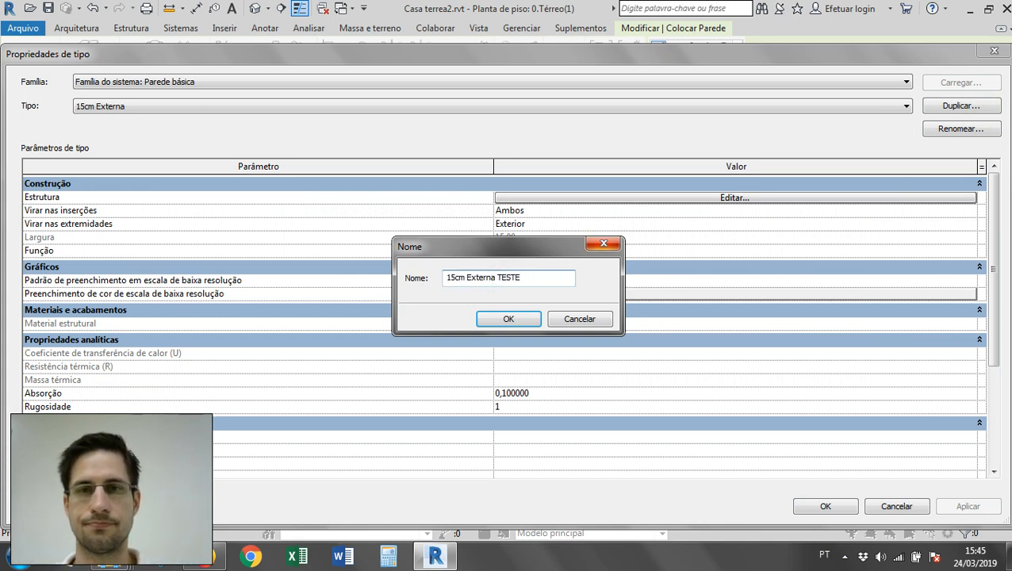
{"action": "key", "text": "Return"}
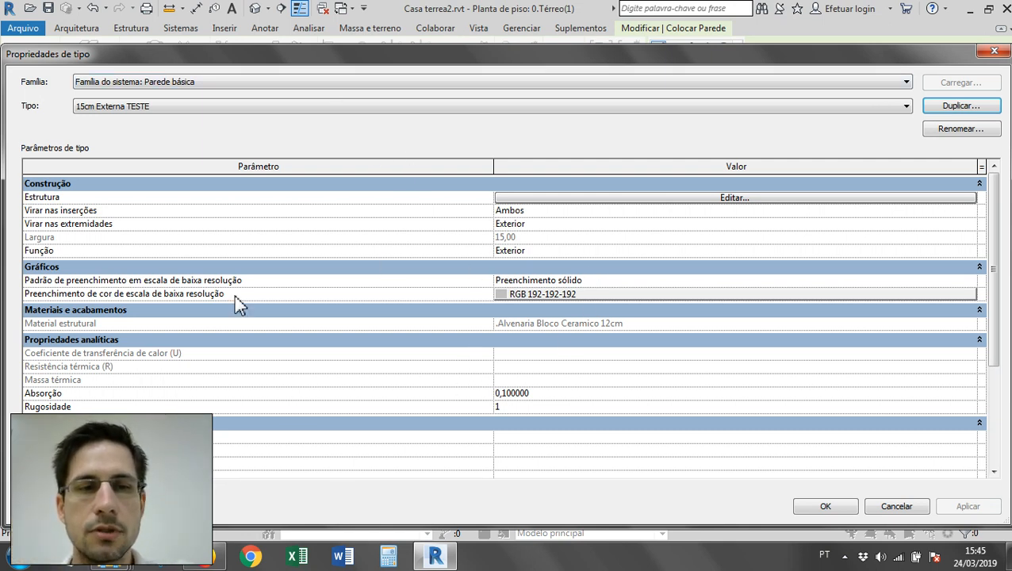
- Set the new wall type's coarse-scale fill pattern to Alvenaria - Bloco de concreto and its fill colour to purple RGB 128-000-255
{"action": "left_click_drag", "start_coordinate": [994, 229], "coordinate": [988, 333]}
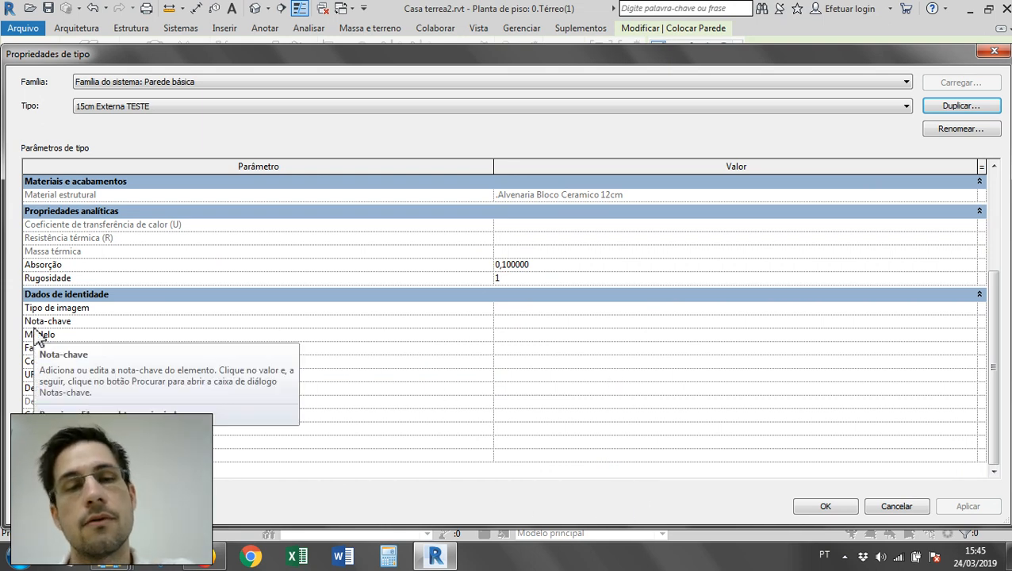
{"action": "left_click", "coordinate": [522, 336]}
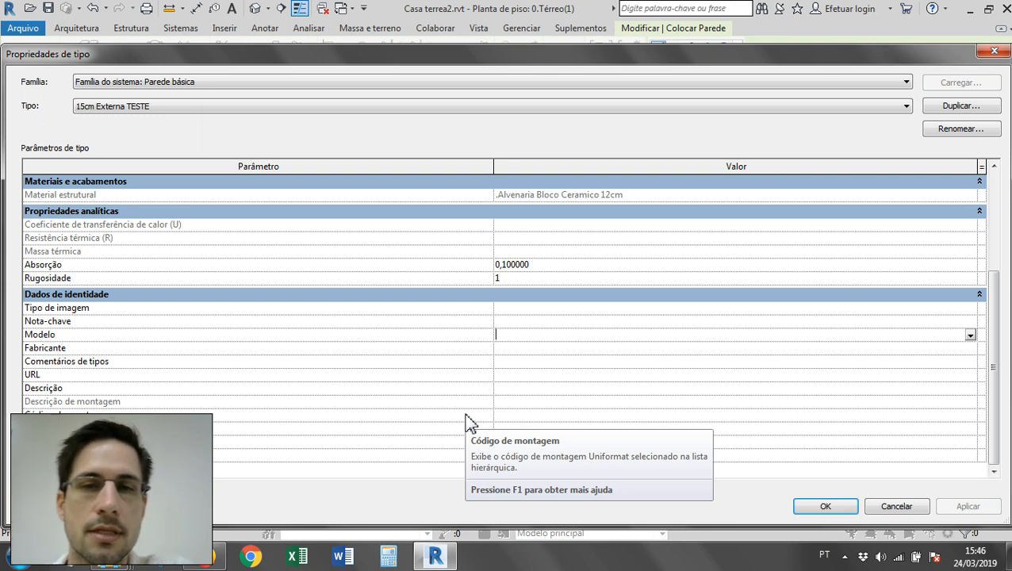
{"action": "left_click_drag", "start_coordinate": [996, 415], "coordinate": [996, 341]}
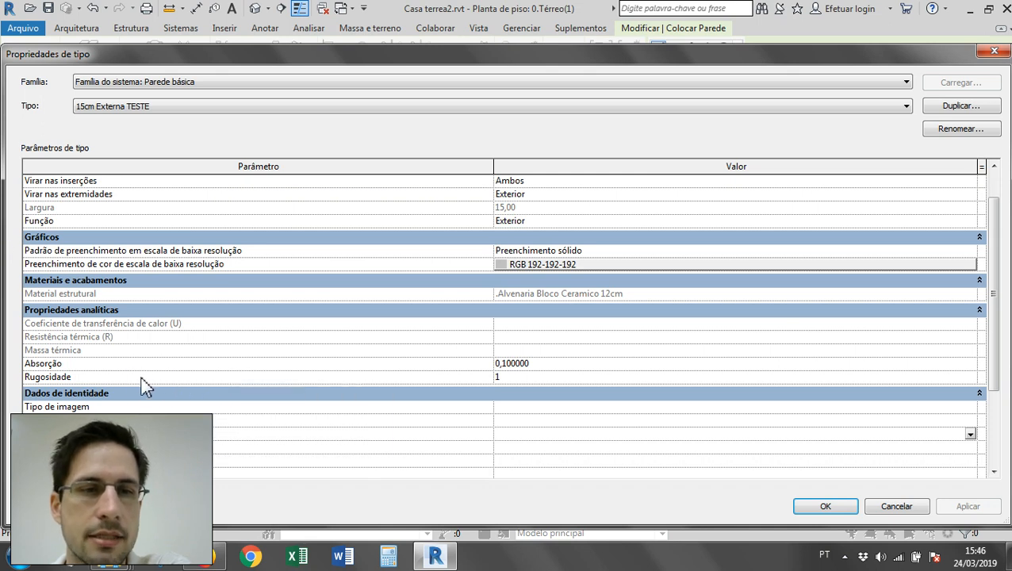
{"action": "scroll", "coordinate": [190, 377], "scroll_direction": "up", "scroll_amount": 1}
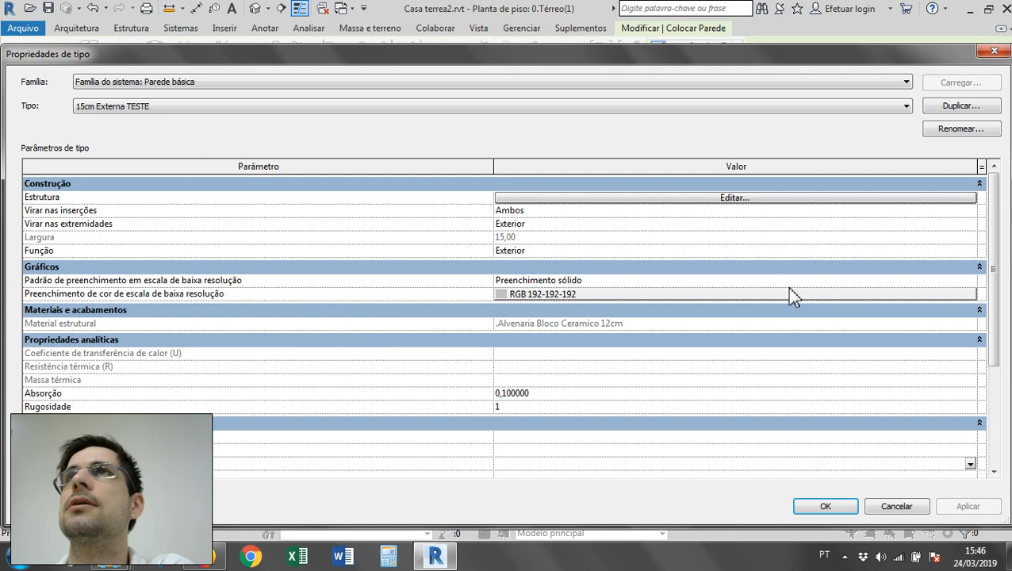
{"action": "double_click", "coordinate": [966, 280]}
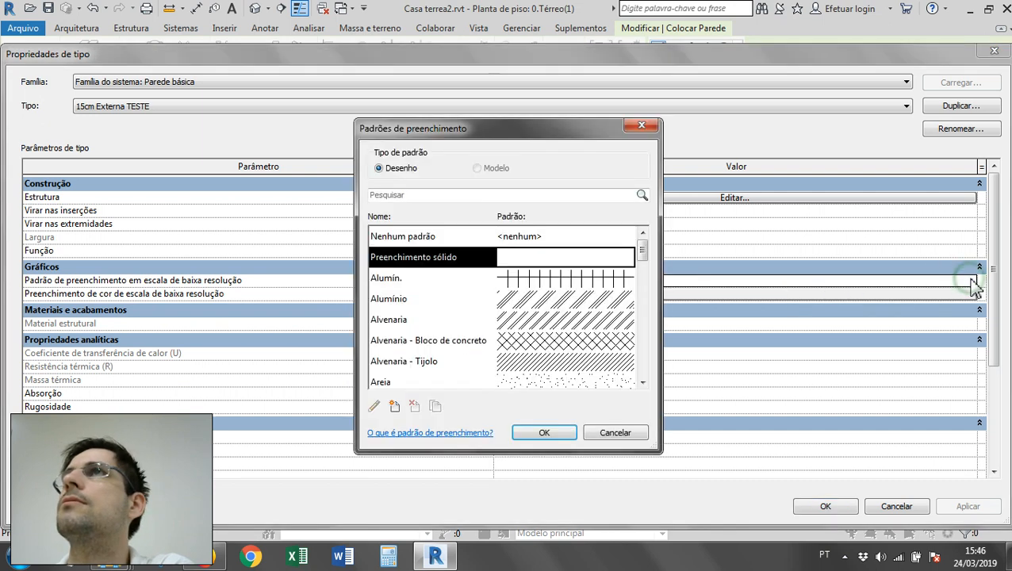
{"action": "left_click", "coordinate": [559, 340]}
{"action": "left_click", "coordinate": [547, 432]}
{"action": "left_click", "coordinate": [634, 297]}
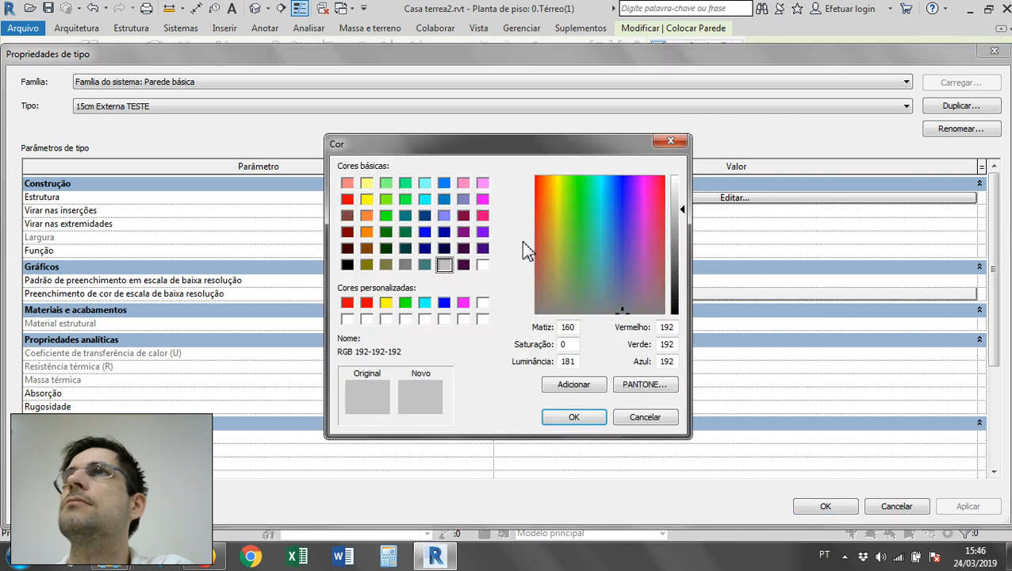
{"action": "left_click", "coordinate": [483, 232]}
{"action": "left_click", "coordinate": [574, 418]}
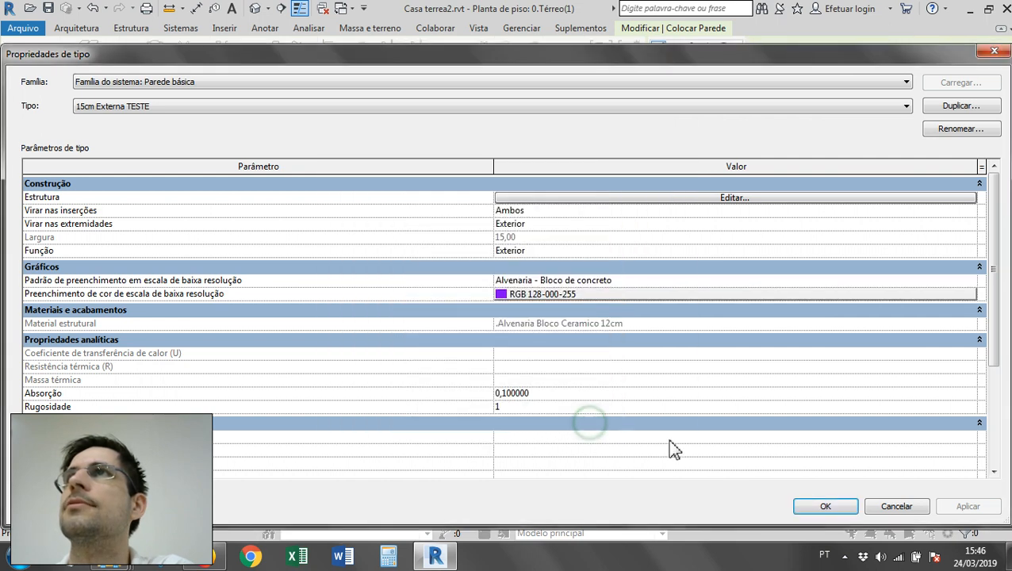
{"action": "left_click", "coordinate": [825, 506]}
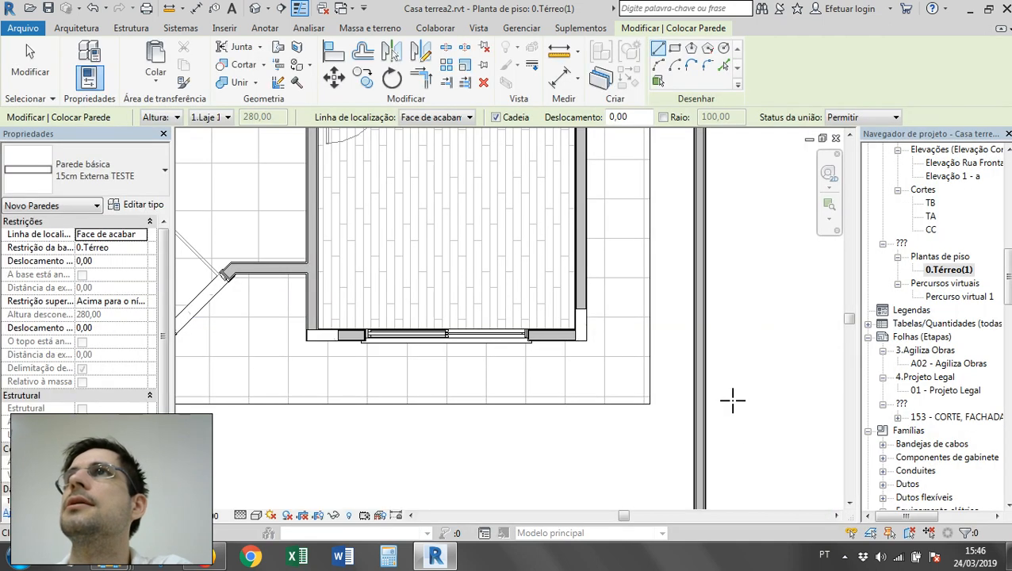
{"action": "middle_click_drag", "start_coordinate": [546, 397], "coordinate": [625, 293]}
{"action": "scroll", "coordinate": [632, 307], "scroll_direction": "down", "scroll_amount": 3}
{"action": "middle_click_drag", "start_coordinate": [482, 391], "coordinate": [671, 382]}
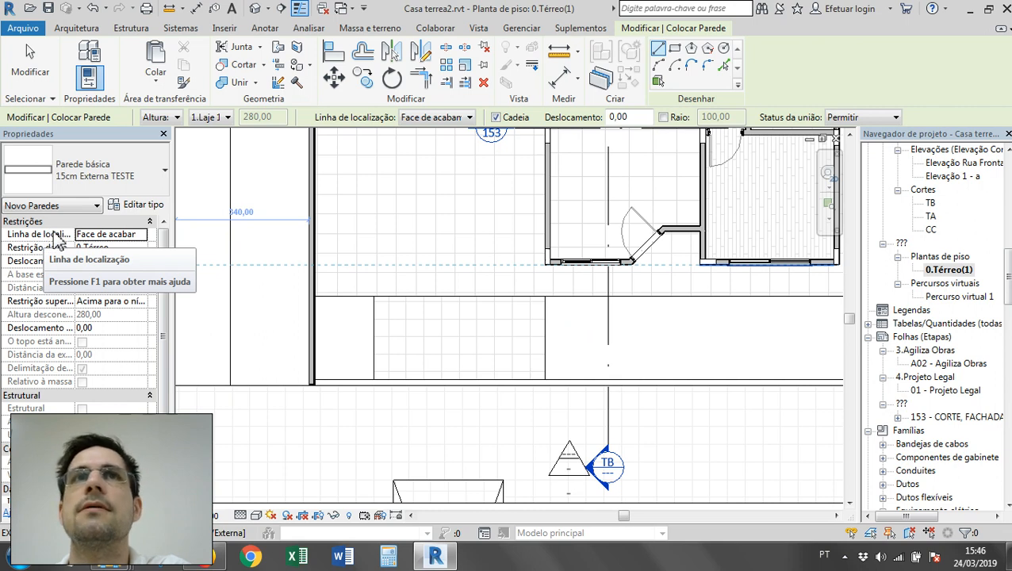
{"action": "middle_click_drag", "start_coordinate": [472, 323], "coordinate": [837, 340]}
{"action": "scroll", "coordinate": [336, 352], "scroll_direction": "up", "scroll_amount": 5}
{"action": "left_click", "coordinate": [236, 343]}
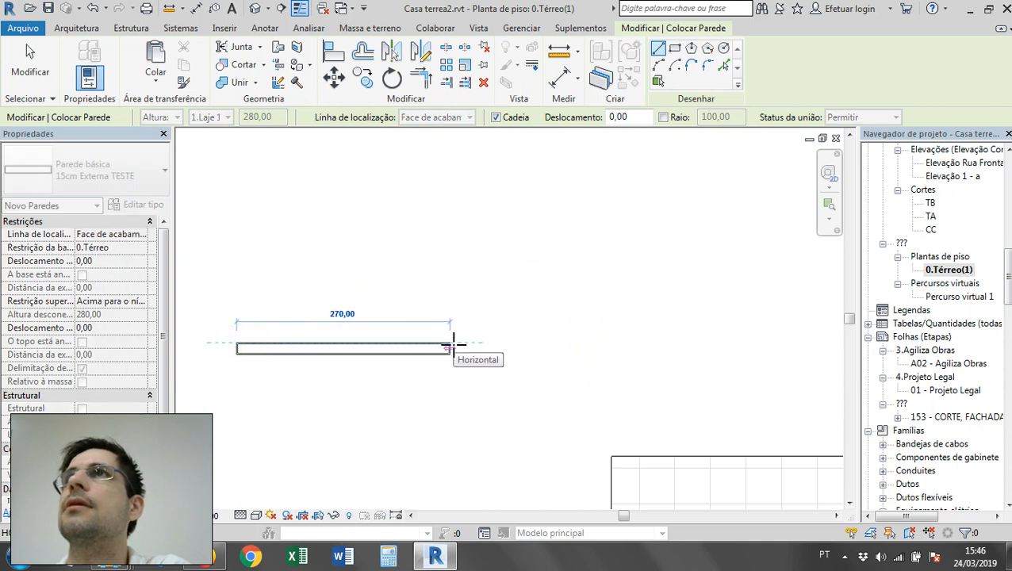
{"action": "scroll", "coordinate": [453, 345], "scroll_direction": "up", "scroll_amount": 6}
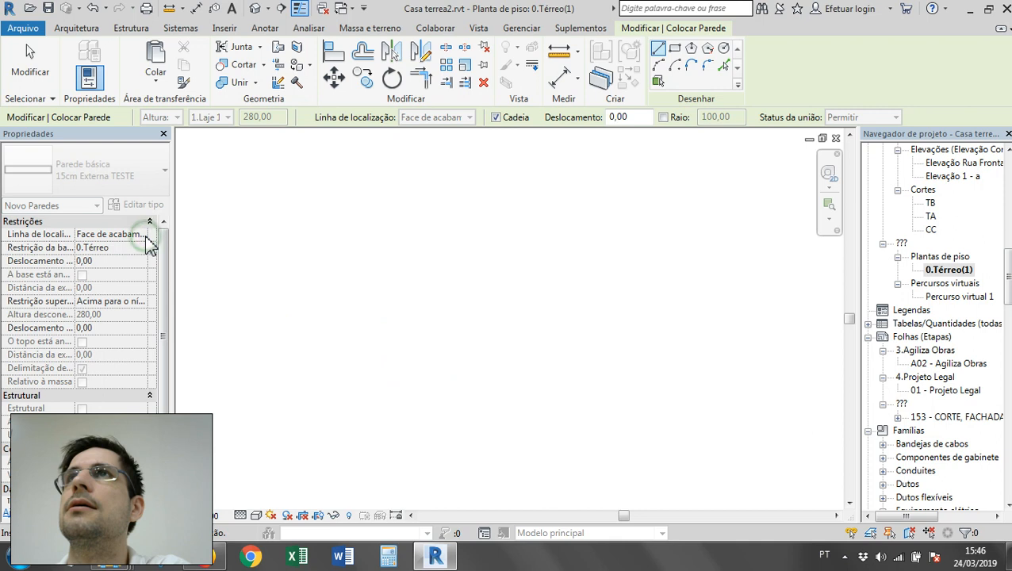
{"action": "left_click", "coordinate": [609, 346]}
{"action": "key", "text": "Escape"}
- Set the location line to Face de acabamento: Interna and draw a horizontal wall about 186 cm long in an empty area
{"action": "left_click", "coordinate": [141, 234]}
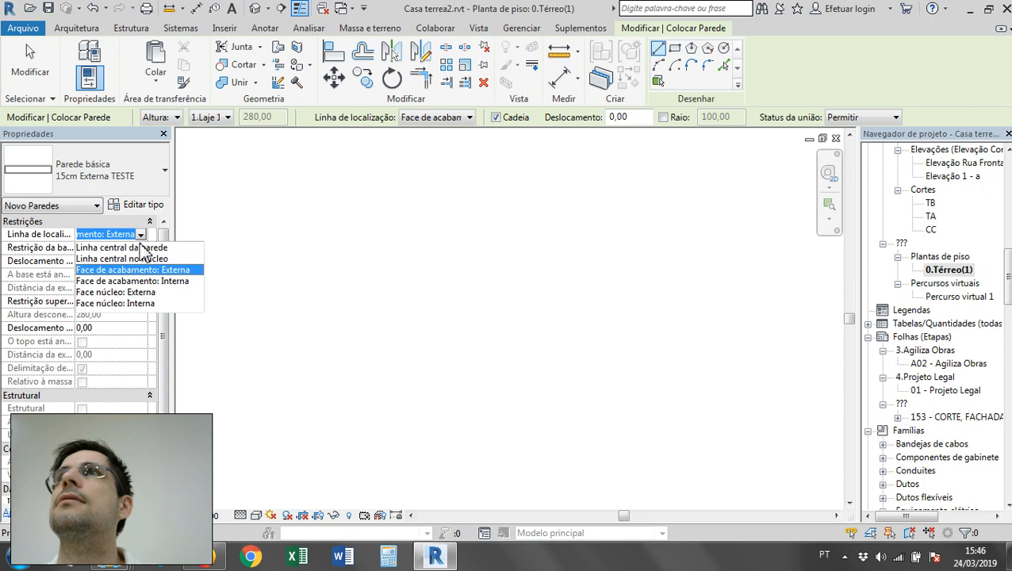
{"action": "left_click", "coordinate": [155, 282]}
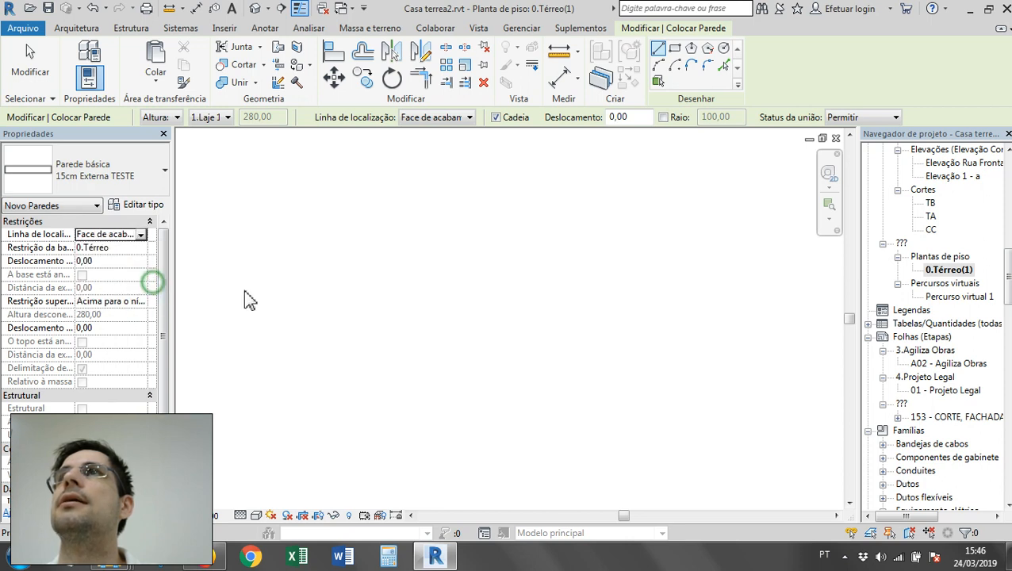
{"action": "left_click", "coordinate": [259, 292]}
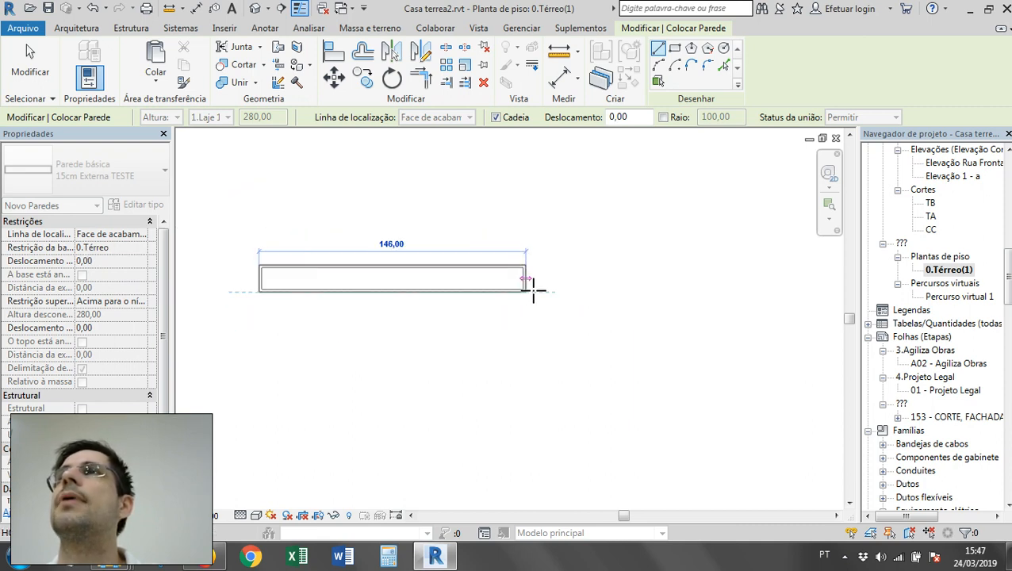
{"action": "left_click", "coordinate": [596, 286]}
{"action": "key", "text": "Escape"}
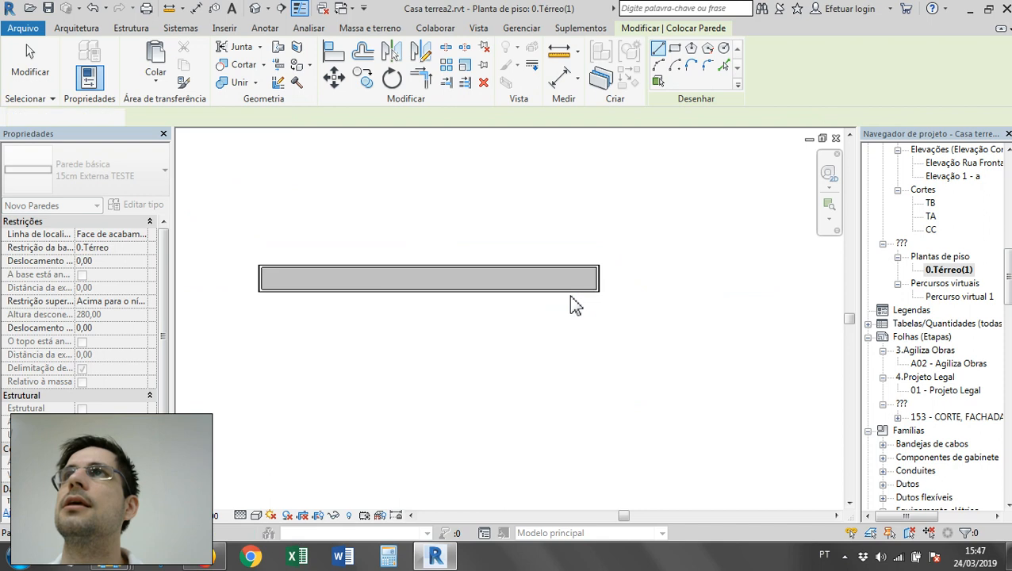
{"action": "key", "text": "Escape"}
- Try the 20cm Interna/Externa type on the newly drawn wall
{"action": "left_click", "coordinate": [575, 306]}
{"action": "left_click", "coordinate": [119, 171]}
{"action": "scroll", "coordinate": [134, 274], "scroll_direction": "down", "scroll_amount": 3}
{"action": "scroll", "coordinate": [133, 273], "scroll_direction": "down", "scroll_amount": 4}
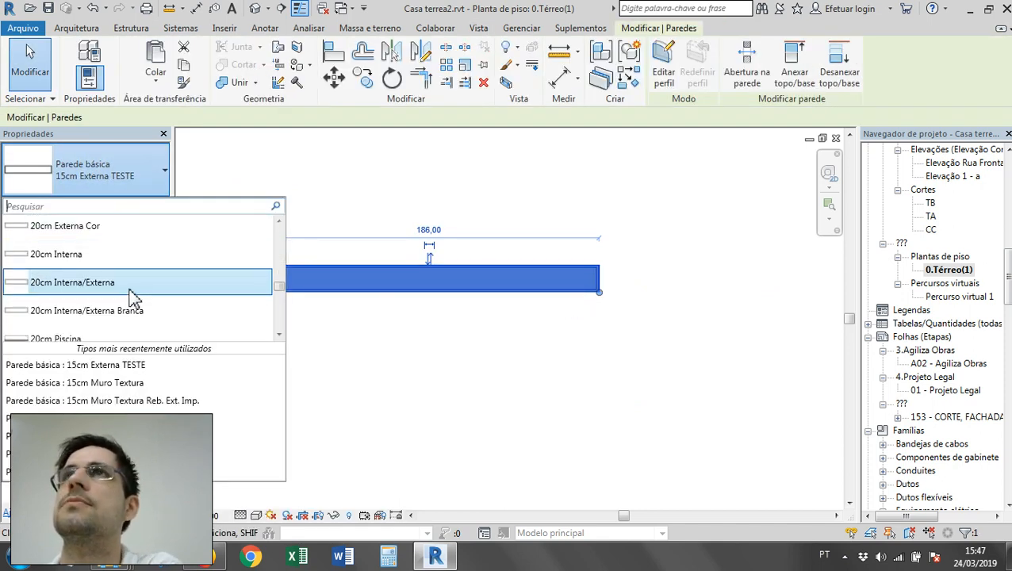
{"action": "left_click", "coordinate": [130, 291]}
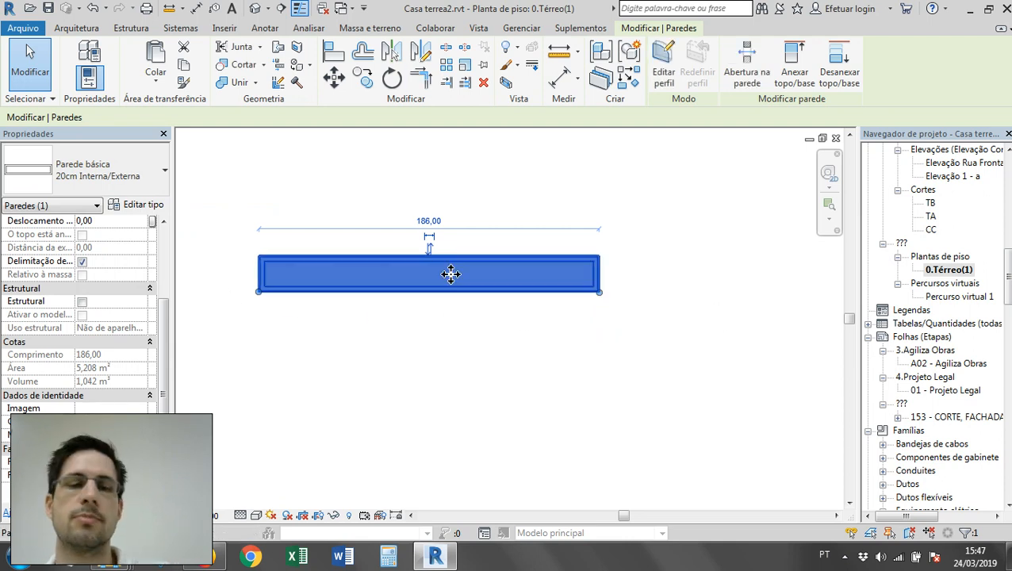
{"action": "key", "text": "Escape"}
{"action": "scroll", "coordinate": [333, 285], "scroll_direction": "up", "scroll_amount": 2}
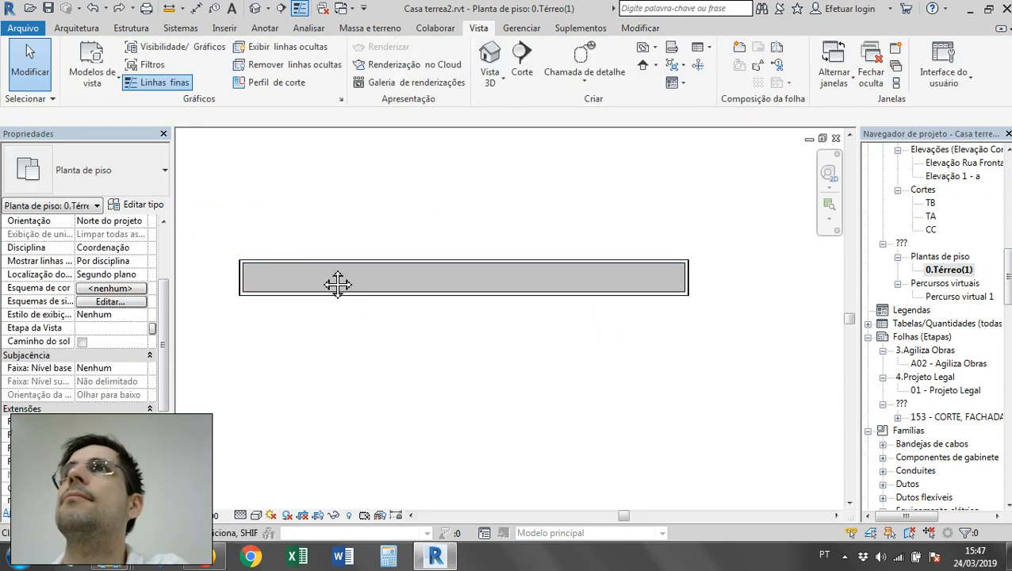
- Review the type parameters of the drawn wall without changing them
{"action": "left_click", "coordinate": [356, 290]}
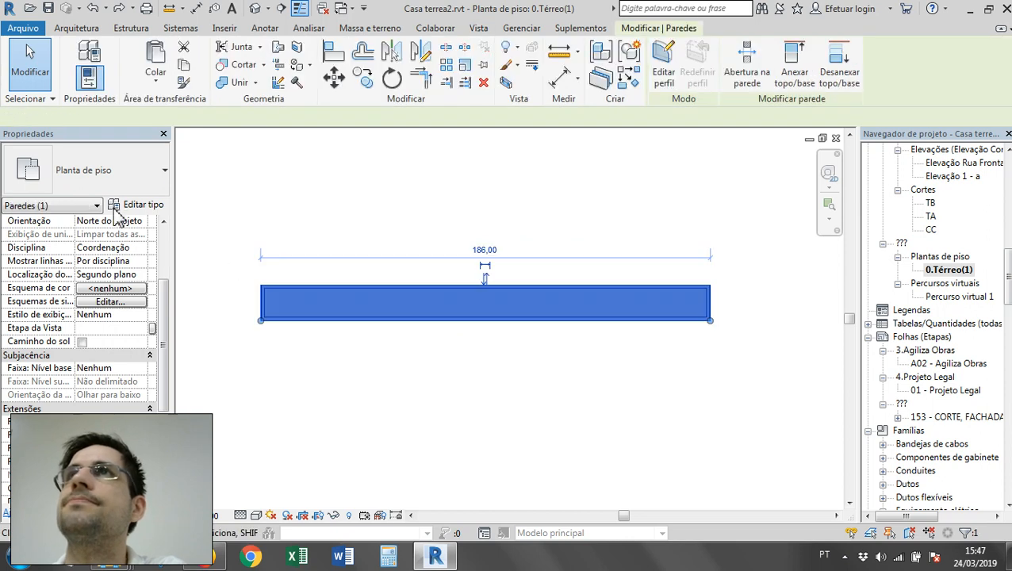
{"action": "left_click", "coordinate": [131, 204]}
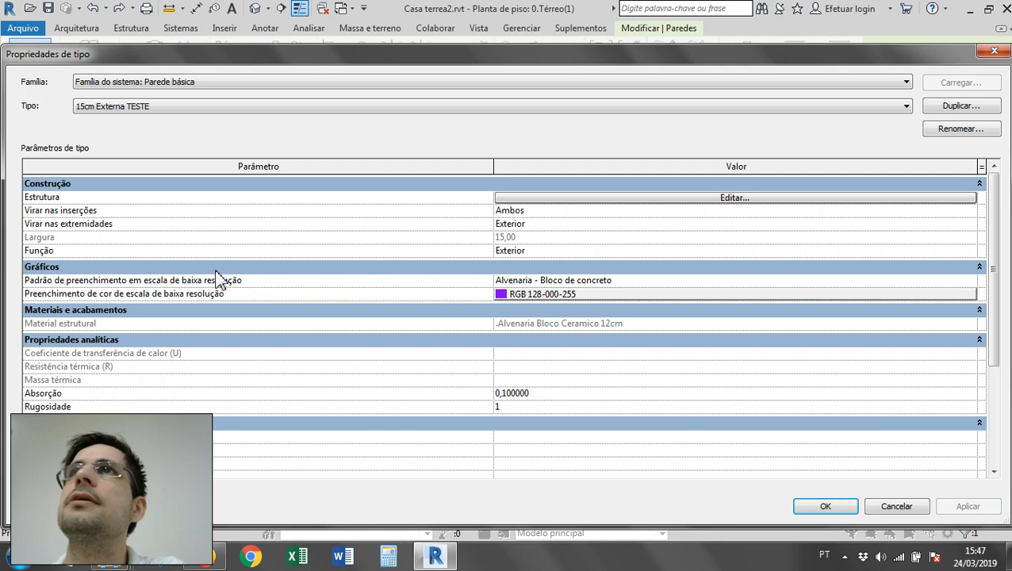
{"action": "left_click", "coordinate": [894, 496]}
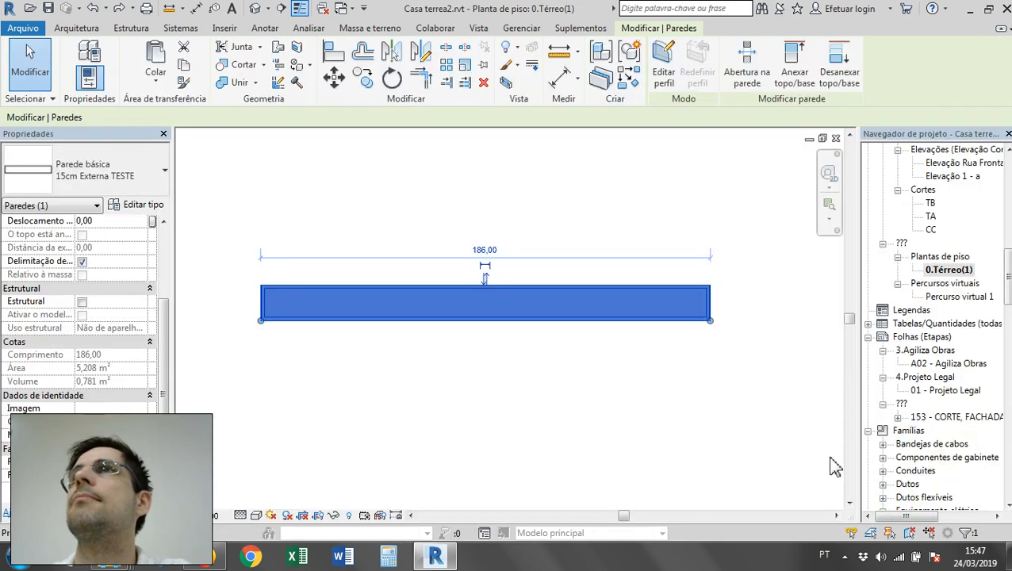
- Set the floor plan's detail level to Baixo to check the wall's coarse-scale fill
{"action": "left_click", "coordinate": [240, 516]}
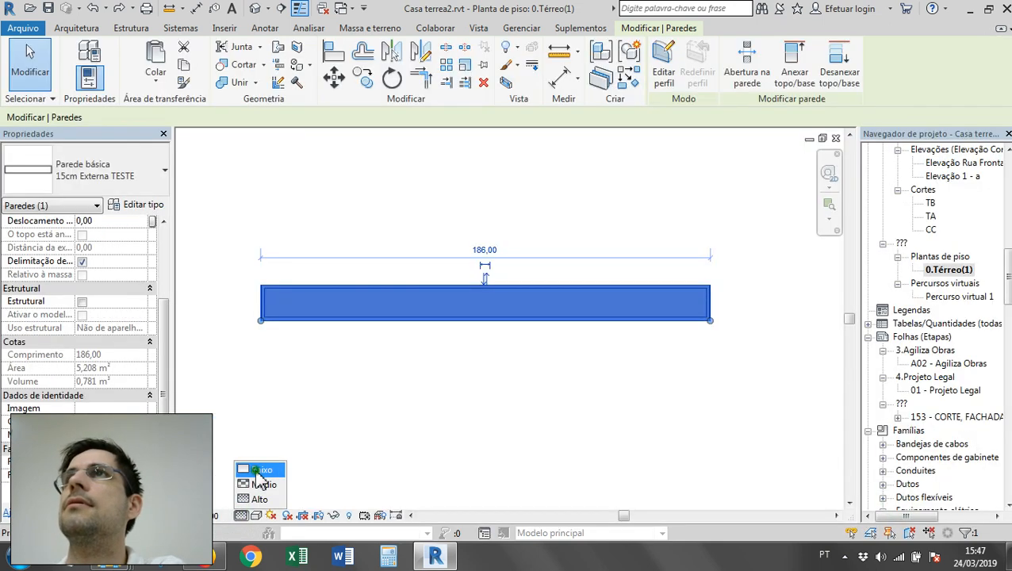
{"action": "left_click", "coordinate": [258, 472]}
{"action": "left_click", "coordinate": [401, 387]}
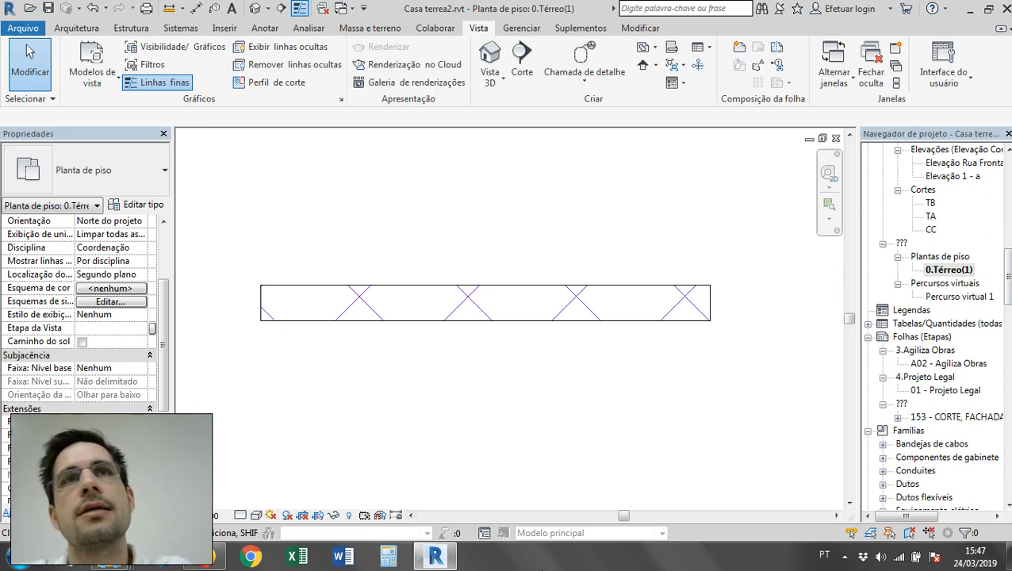
- Set the floor plan's detail level to Médio and examine the layers at the wall's end
{"action": "left_click", "coordinate": [239, 515]}
{"action": "left_click", "coordinate": [258, 487]}
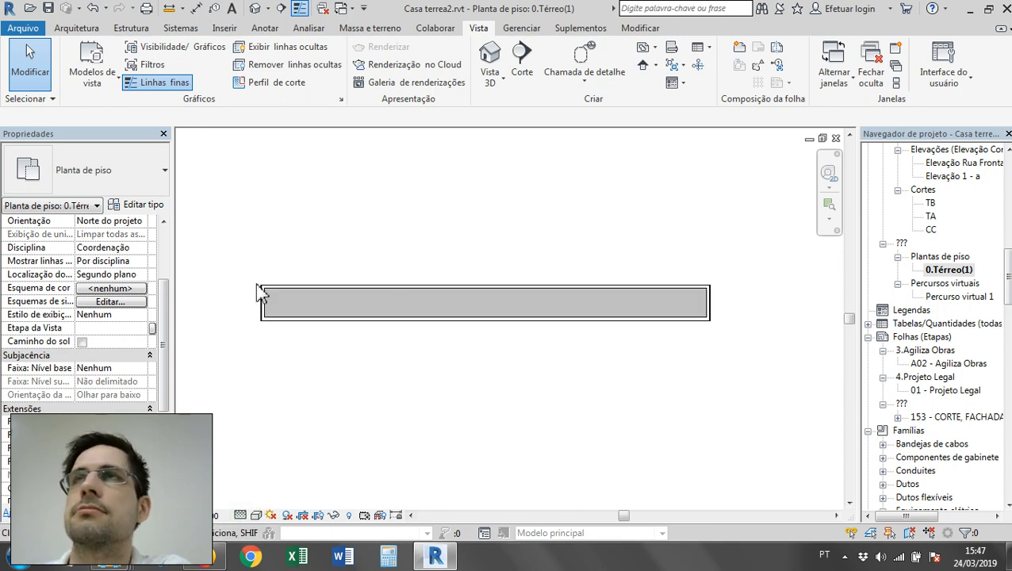
{"action": "scroll", "coordinate": [277, 334], "scroll_direction": "up", "scroll_amount": 4}
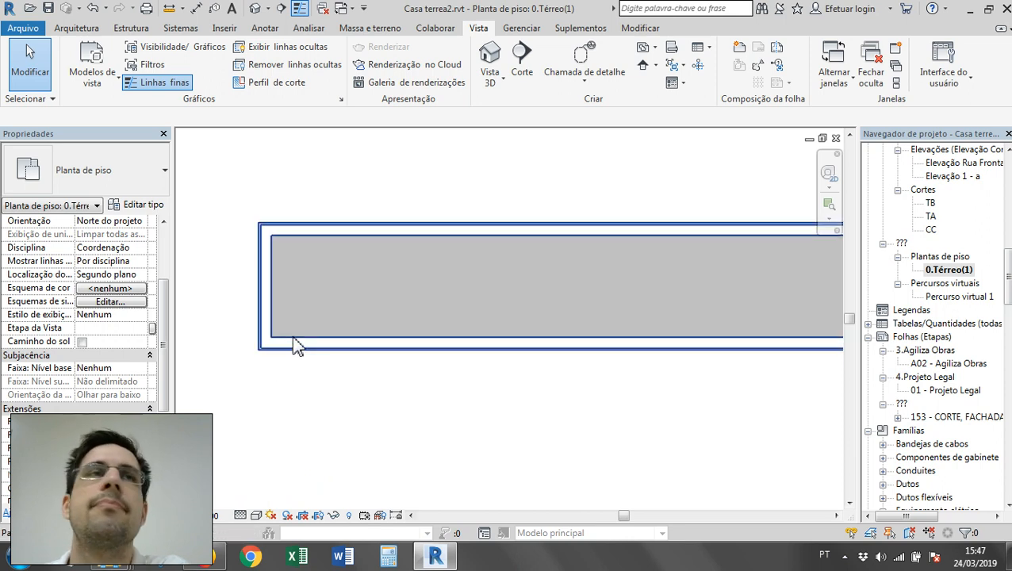
{"action": "scroll", "coordinate": [246, 327], "scroll_direction": "down", "scroll_amount": 3}
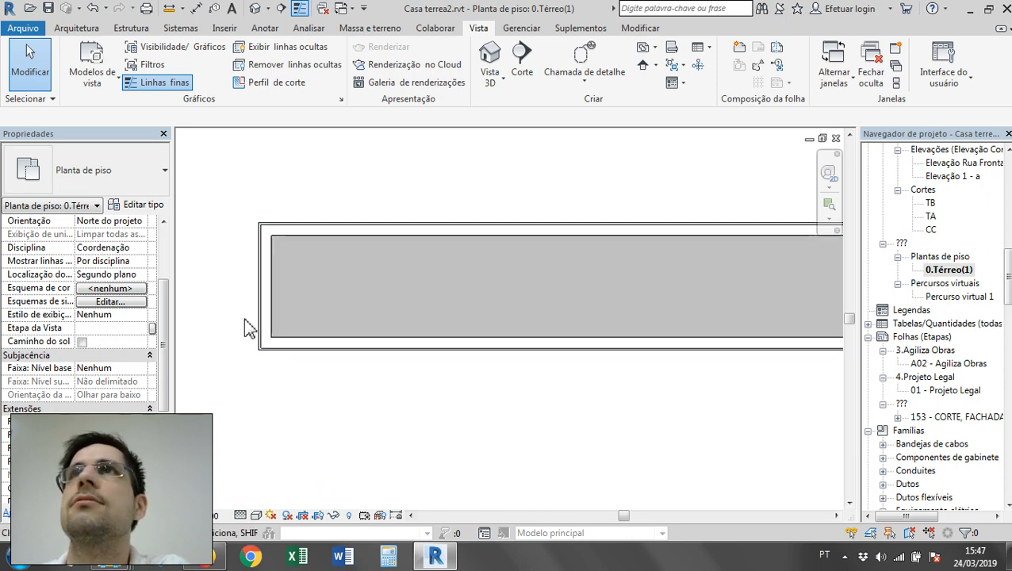
- Try to enter the custom value muro as the function (Função) of the selected wall's 15cm Externa TESTE type
{"action": "left_click", "coordinate": [341, 341]}
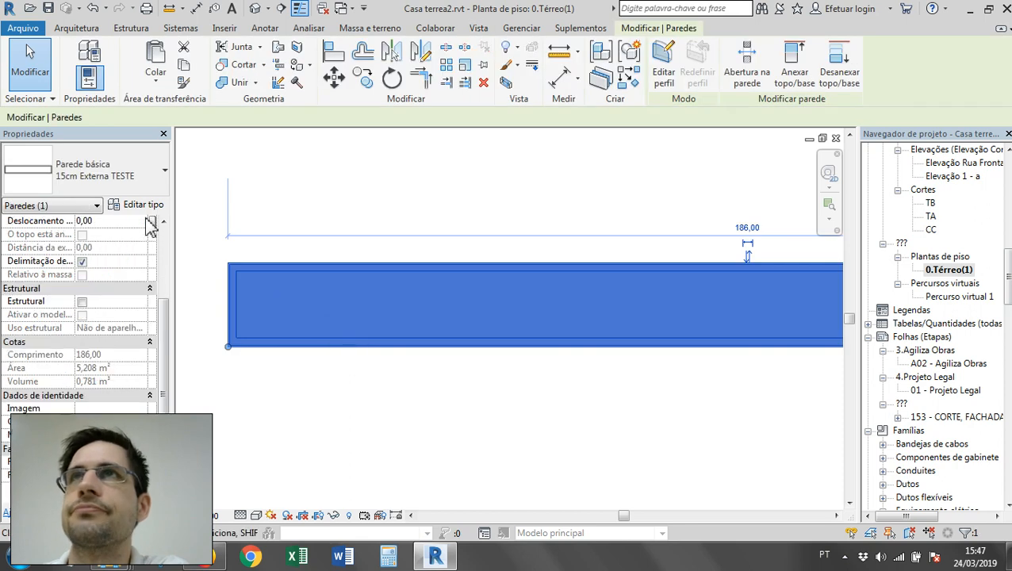
{"action": "left_click", "coordinate": [143, 206]}
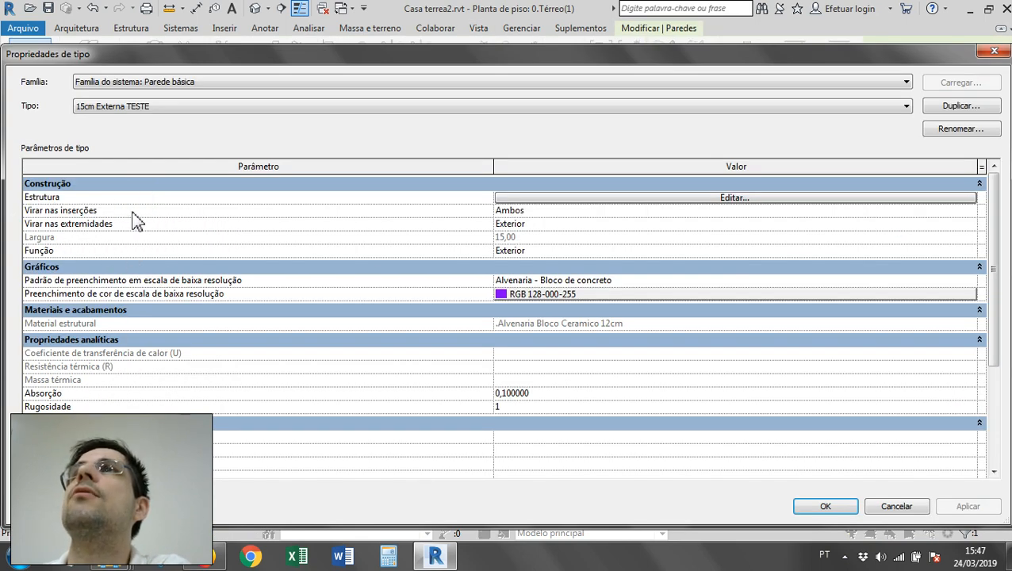
{"action": "left_click", "coordinate": [964, 249]}
{"action": "left_click", "coordinate": [970, 251]}
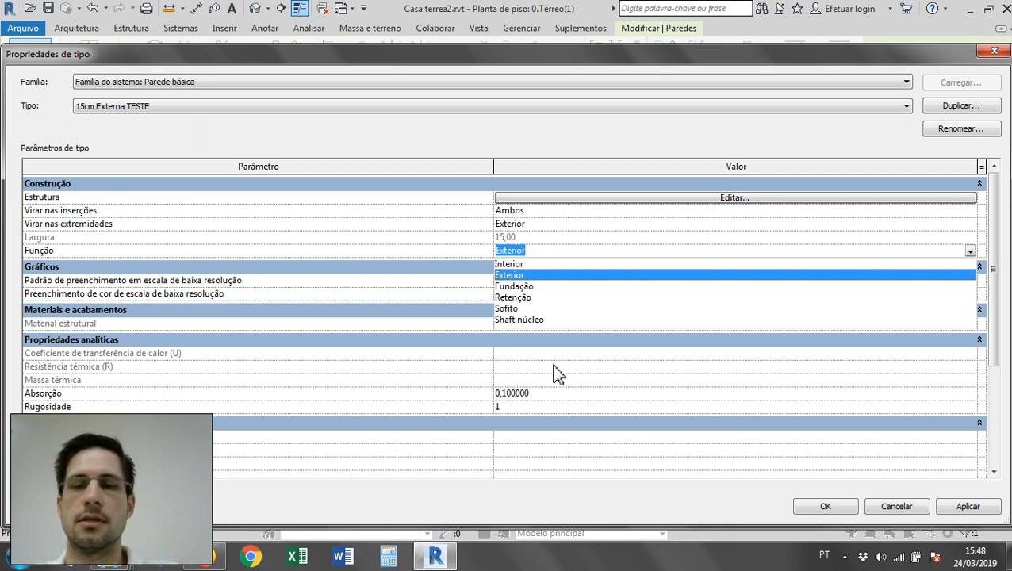
{"action": "type", "text": "muro"}
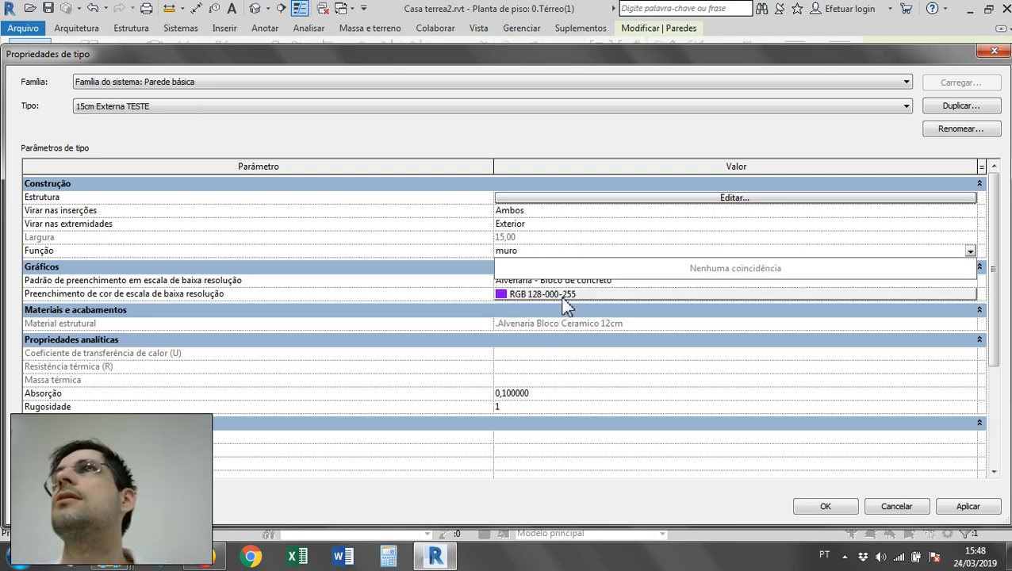
{"action": "left_click", "coordinate": [706, 392]}
{"action": "left_click", "coordinate": [709, 393]}
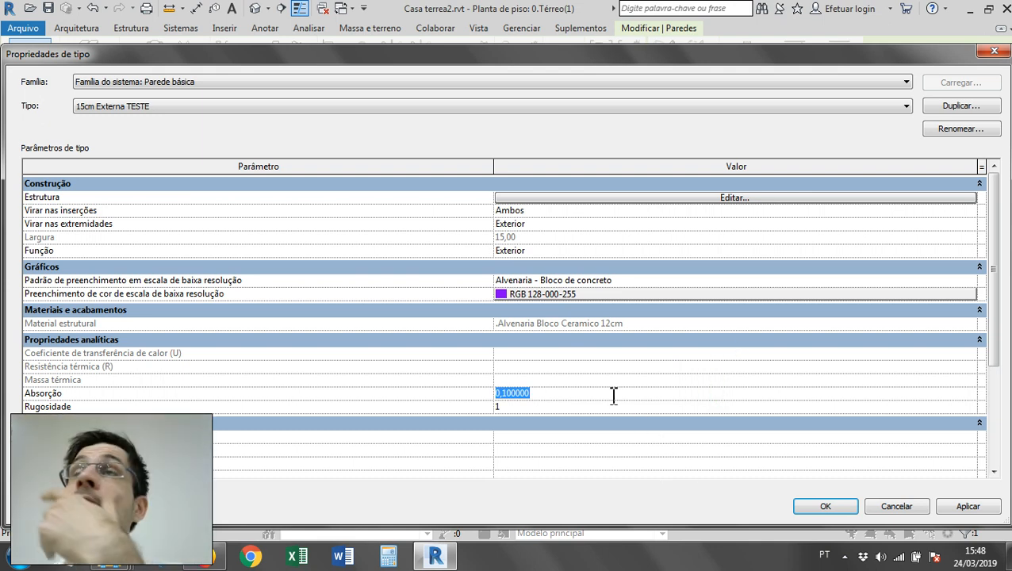
- Set the wall type's wrapping at ends to Nenhum and at inserts to Não virar, and apply it to the wall
{"action": "left_click", "coordinate": [674, 212]}
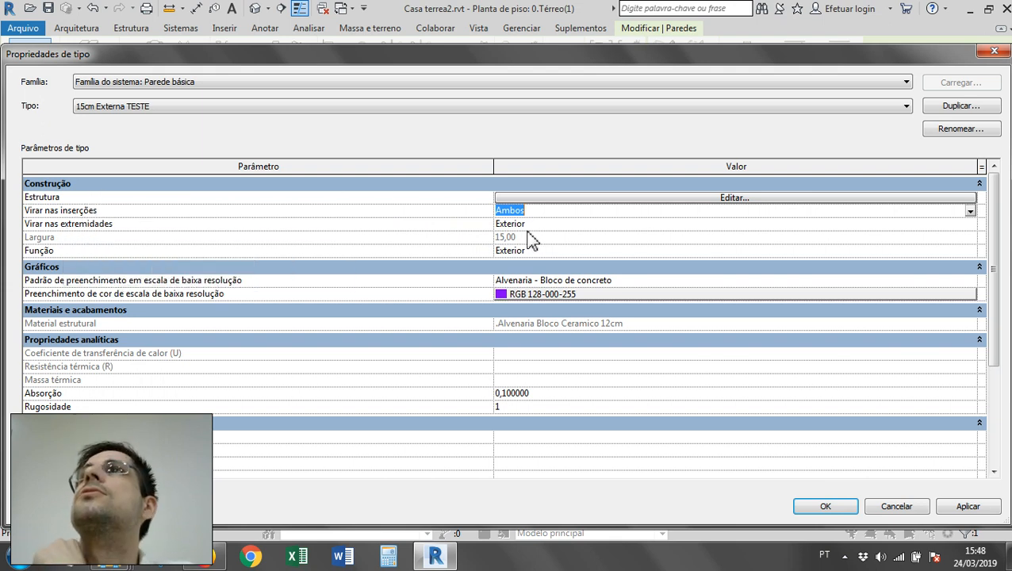
{"action": "left_click", "coordinate": [970, 224]}
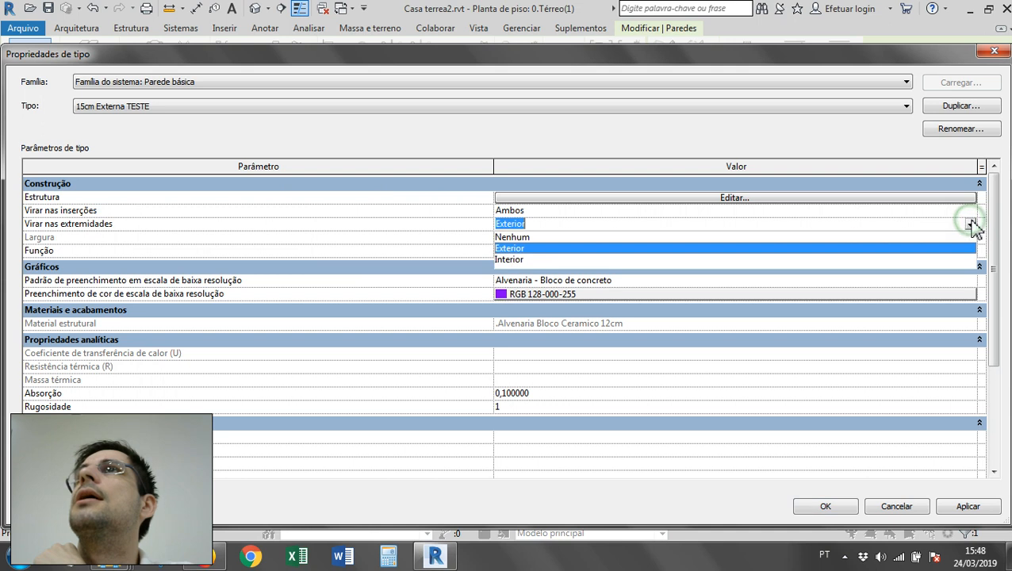
{"action": "left_click", "coordinate": [516, 237]}
{"action": "left_click", "coordinate": [967, 211]}
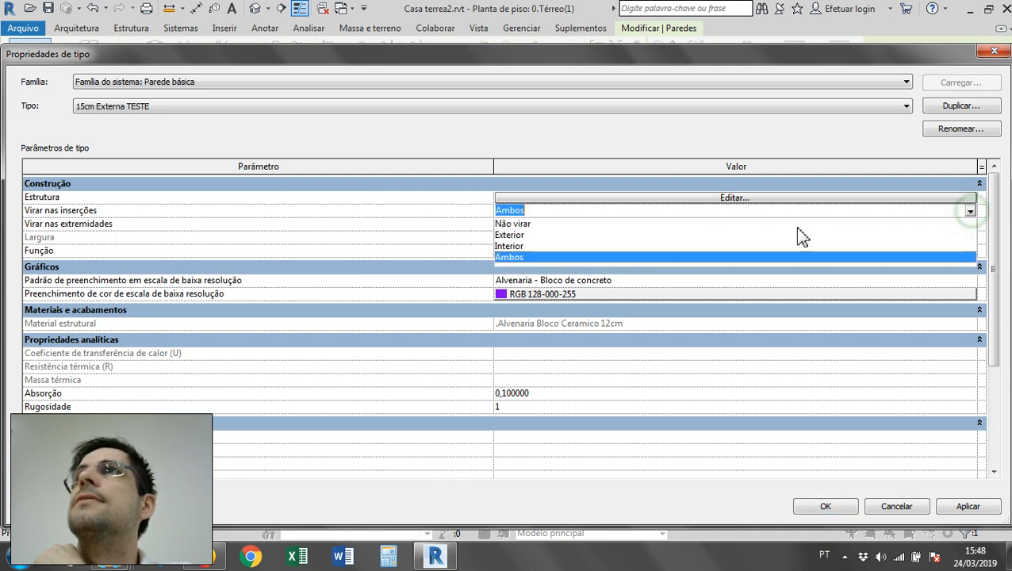
{"action": "left_click", "coordinate": [672, 223]}
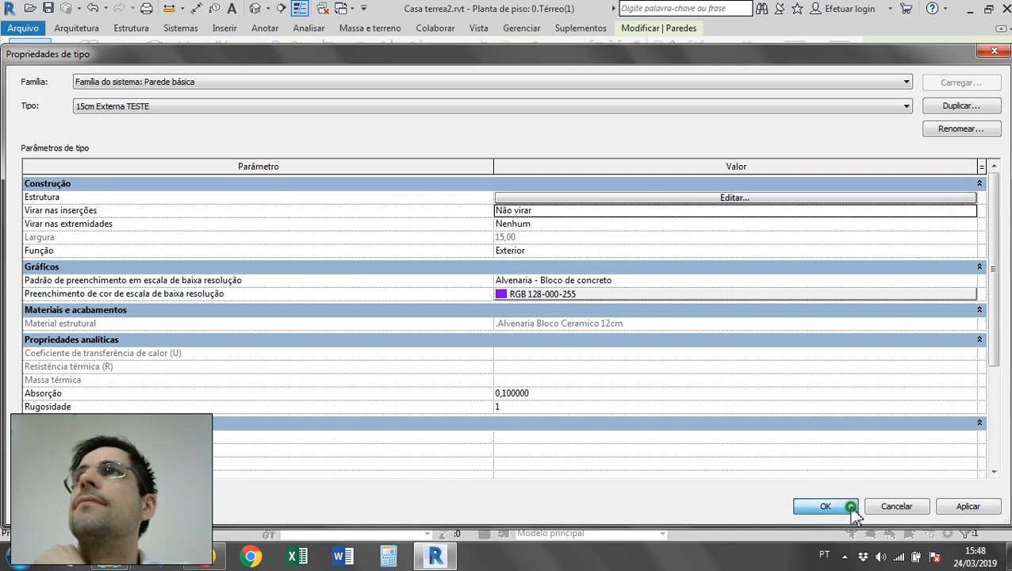
{"action": "left_click", "coordinate": [841, 506]}
{"action": "left_click", "coordinate": [594, 435]}
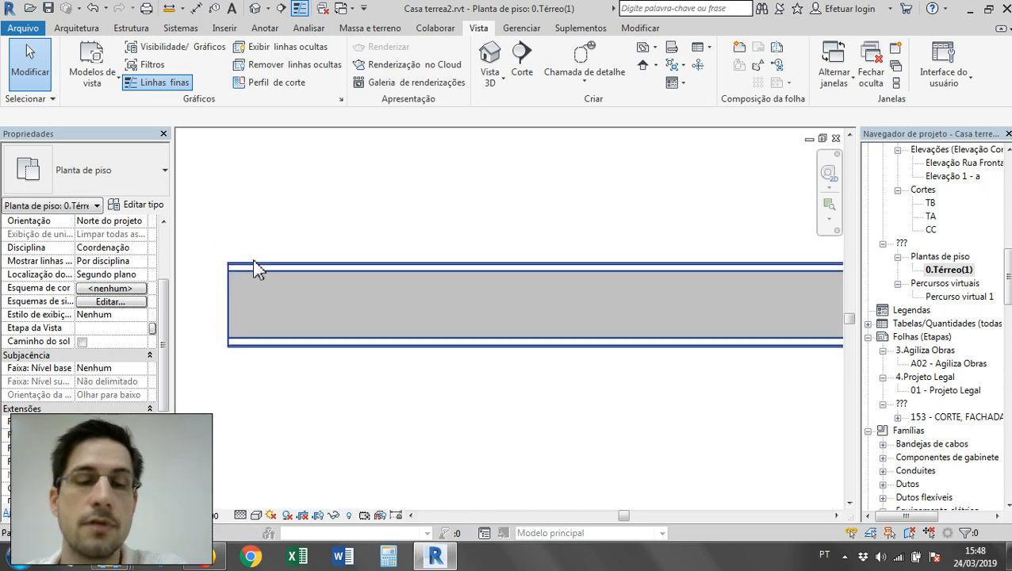
- Open the wall type's layer structure with its preview and examine the structural block layer and the exterior plaster layer
{"action": "left_click", "coordinate": [292, 273]}
{"action": "left_click", "coordinate": [136, 205]}
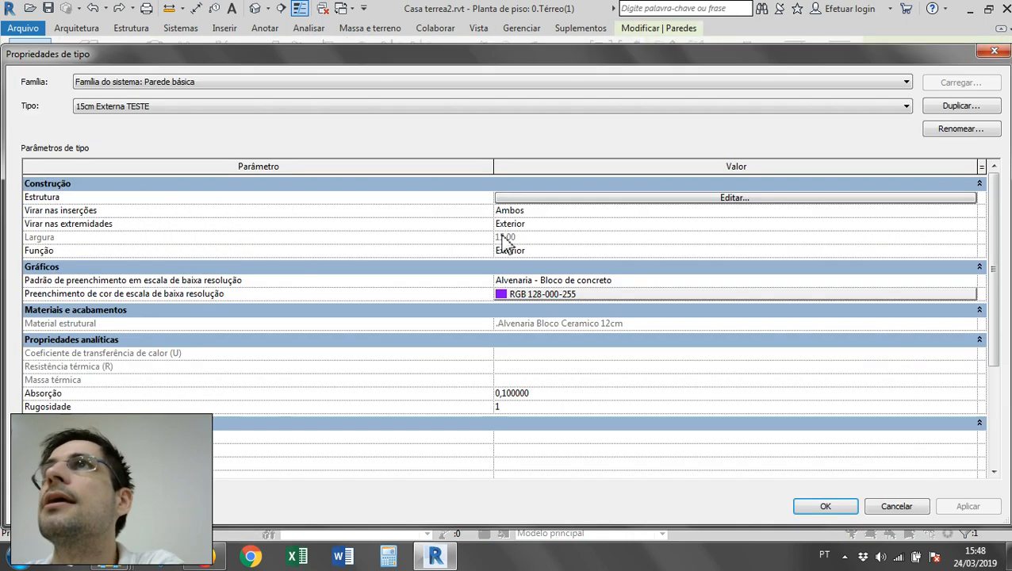
{"action": "left_click", "coordinate": [733, 200]}
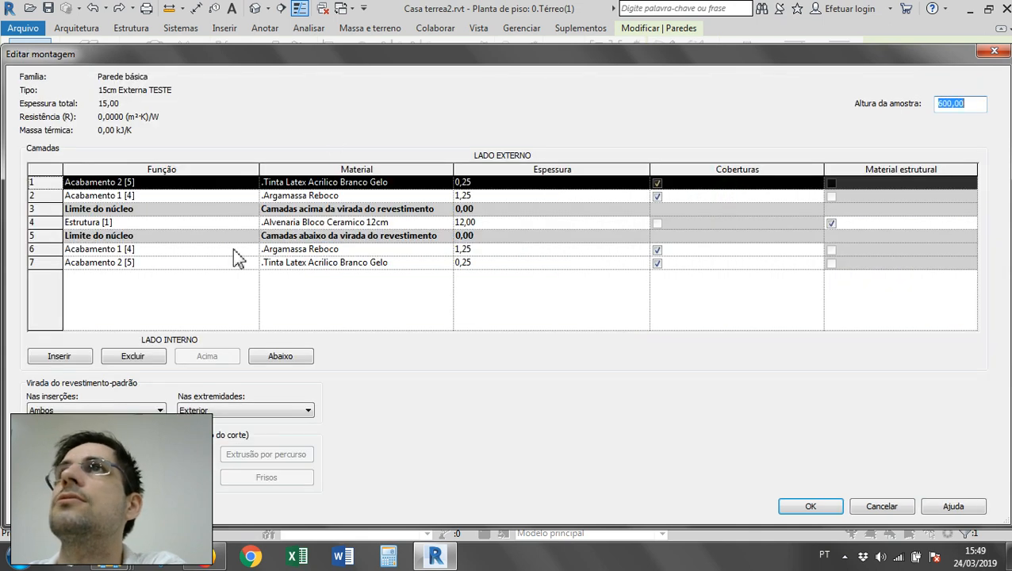
{"action": "left_click", "coordinate": [55, 506]}
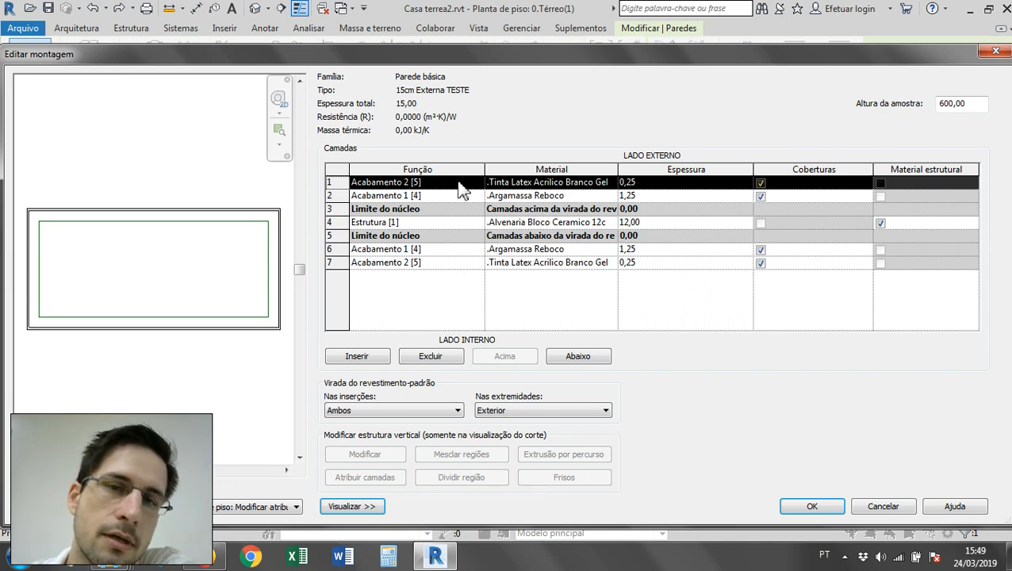
{"action": "left_click", "coordinate": [444, 223]}
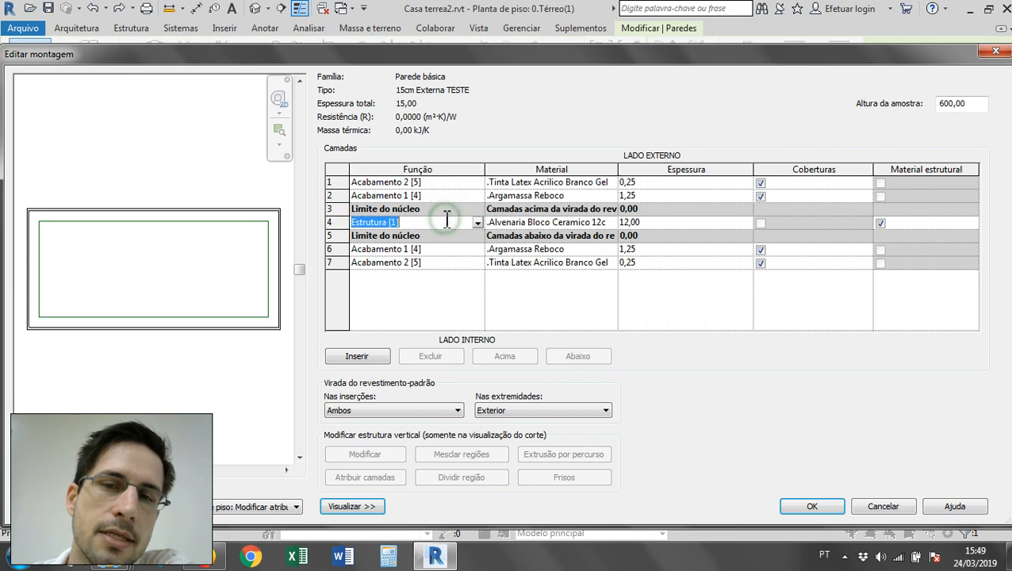
{"action": "left_click_drag", "start_coordinate": [515, 223], "coordinate": [645, 229]}
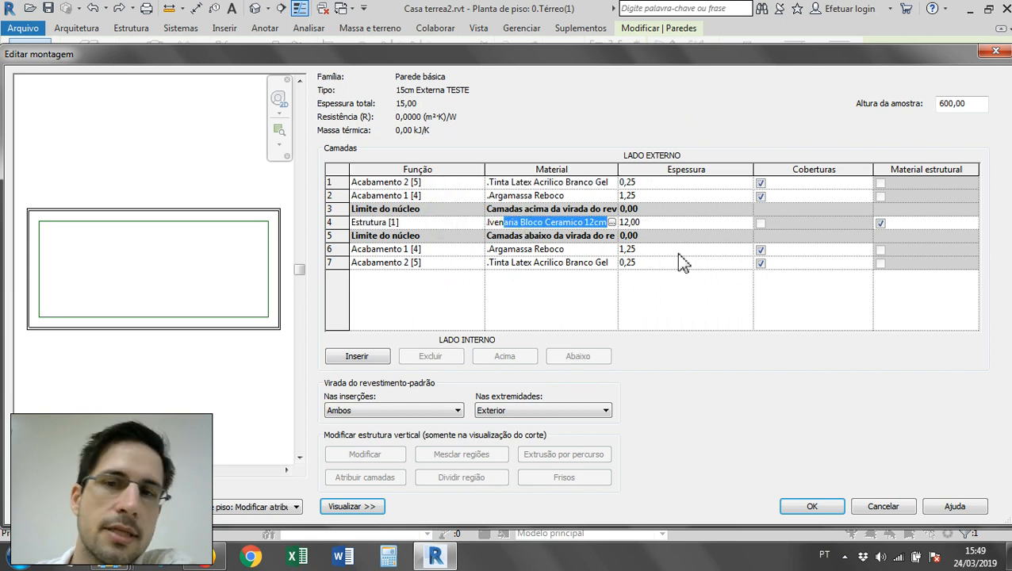
{"action": "left_click", "coordinate": [655, 223]}
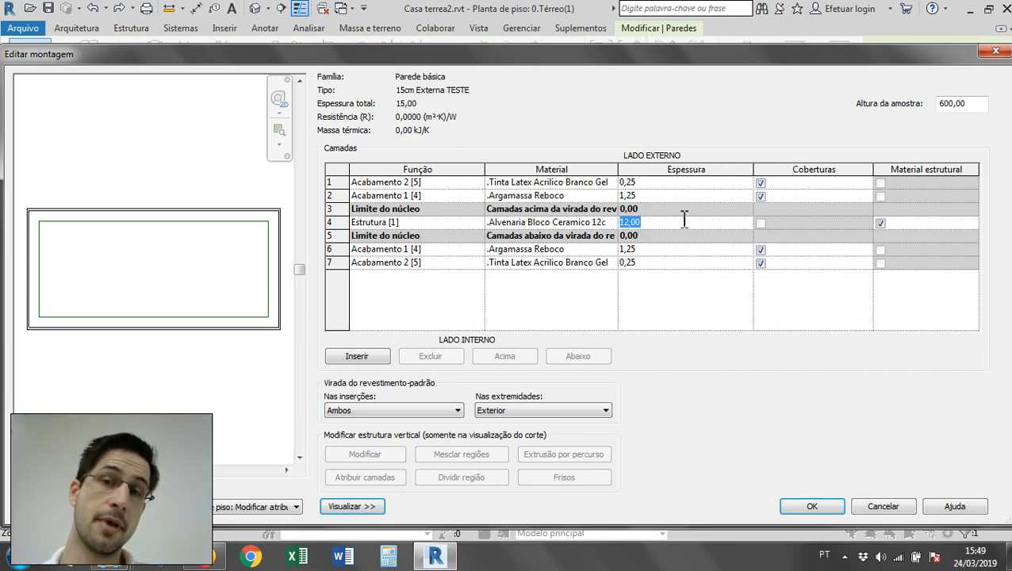
{"action": "left_click", "coordinate": [649, 195]}
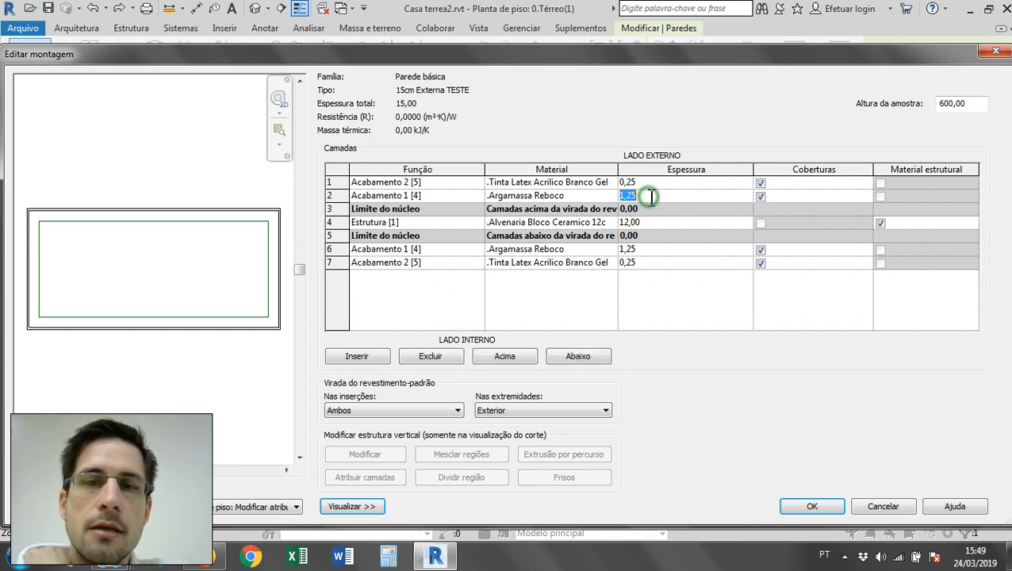
- Delete the interior paint and plaster layers, Acabamento 2 and Acabamento 1, from the wall structure
{"action": "left_click", "coordinate": [464, 264]}
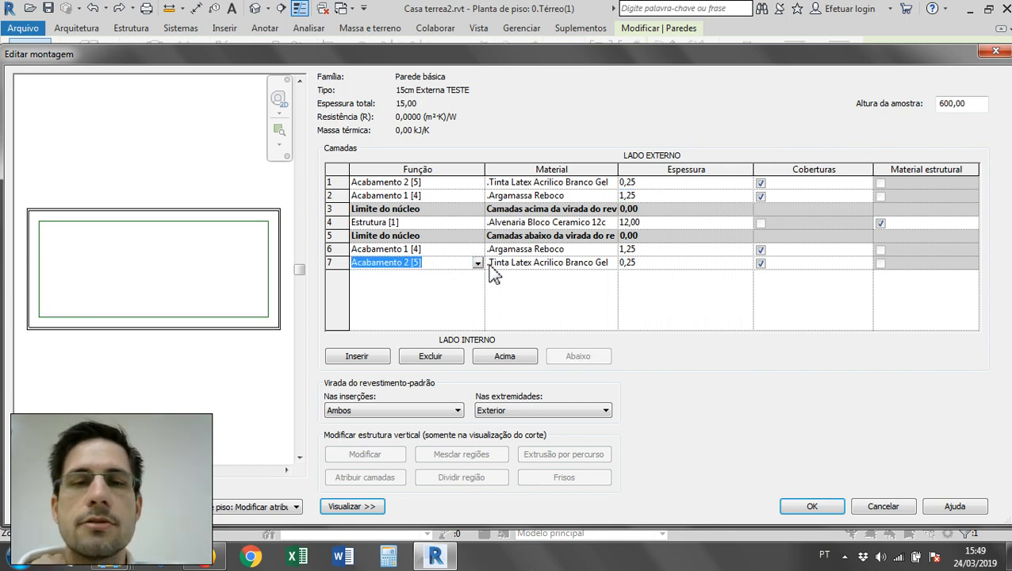
{"action": "left_click", "coordinate": [429, 359]}
{"action": "left_click", "coordinate": [429, 358]}
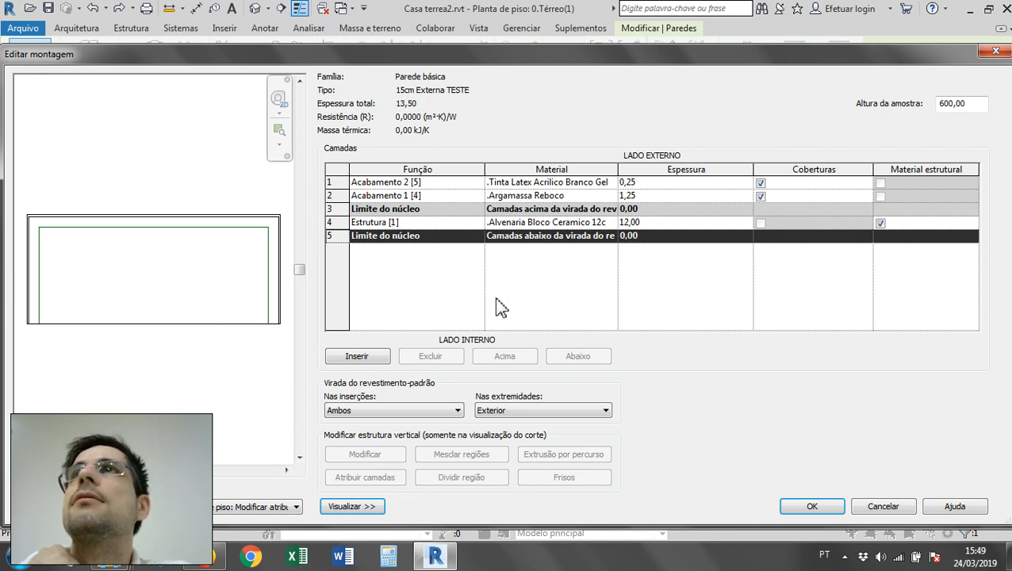
- Insert a new layer on the interior side of the core boundary with the function Substrato [2]
{"action": "left_click", "coordinate": [373, 356]}
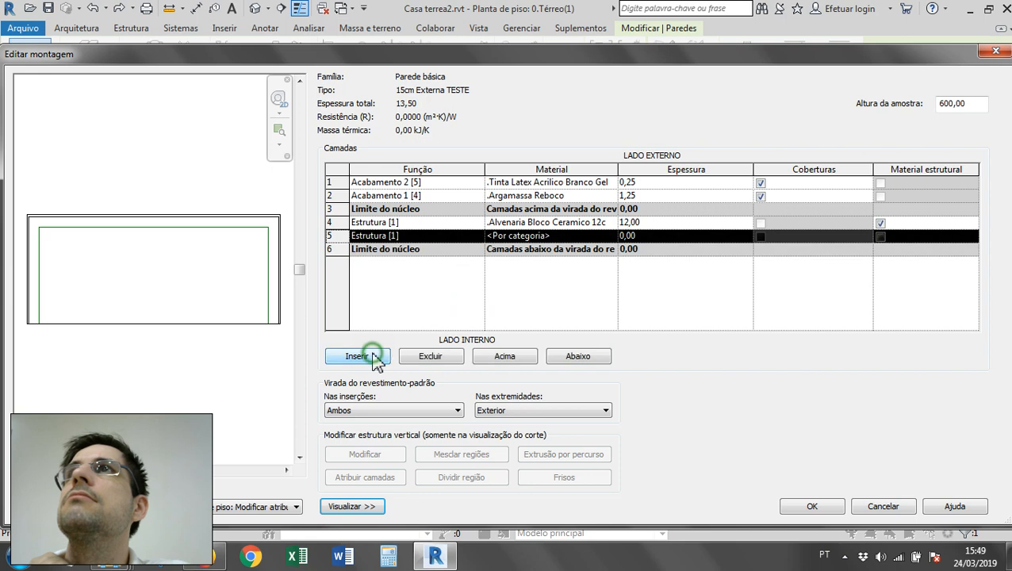
{"action": "left_click", "coordinate": [576, 356]}
{"action": "left_click", "coordinate": [469, 252]}
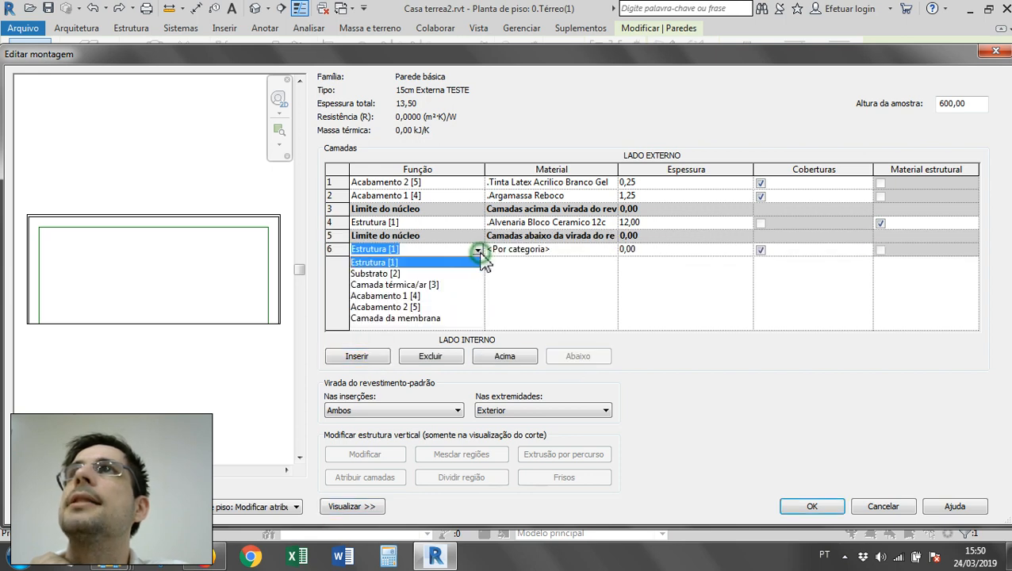
{"action": "left_click", "coordinate": [447, 275]}
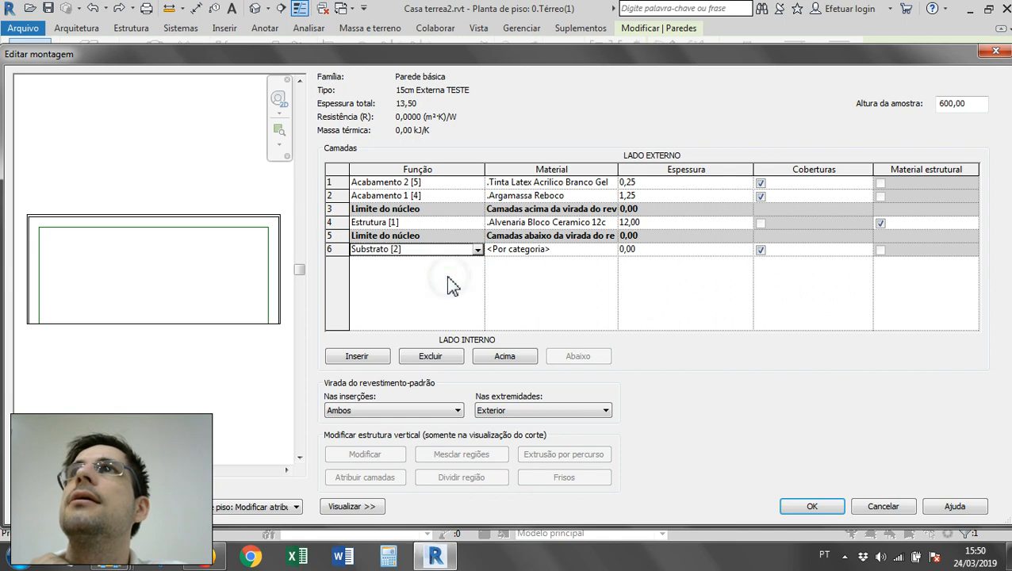
- Open the material browser for the Substrato [2] layer and search the project materials for eps
{"action": "left_click", "coordinate": [591, 252]}
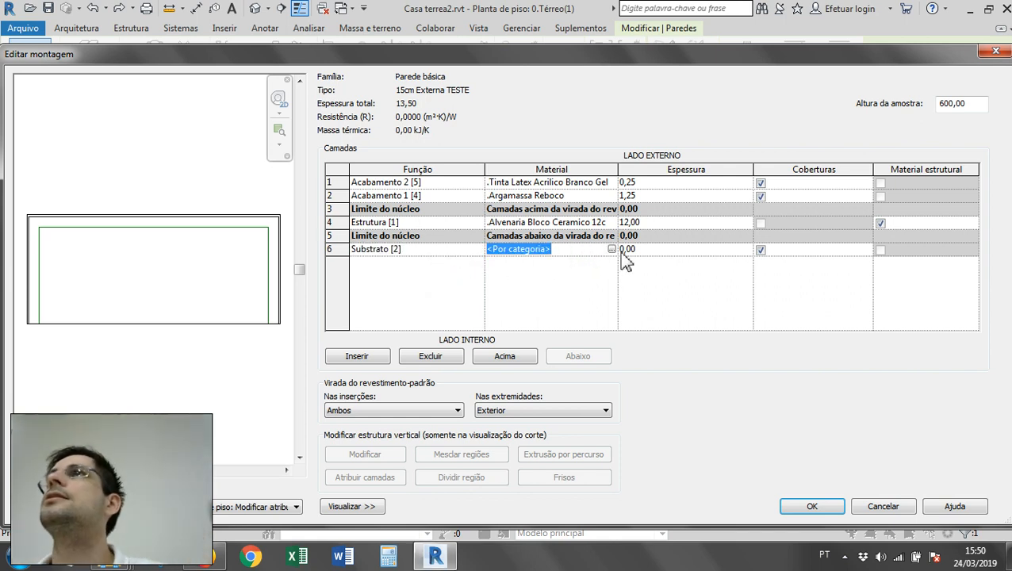
{"action": "left_click", "coordinate": [612, 250]}
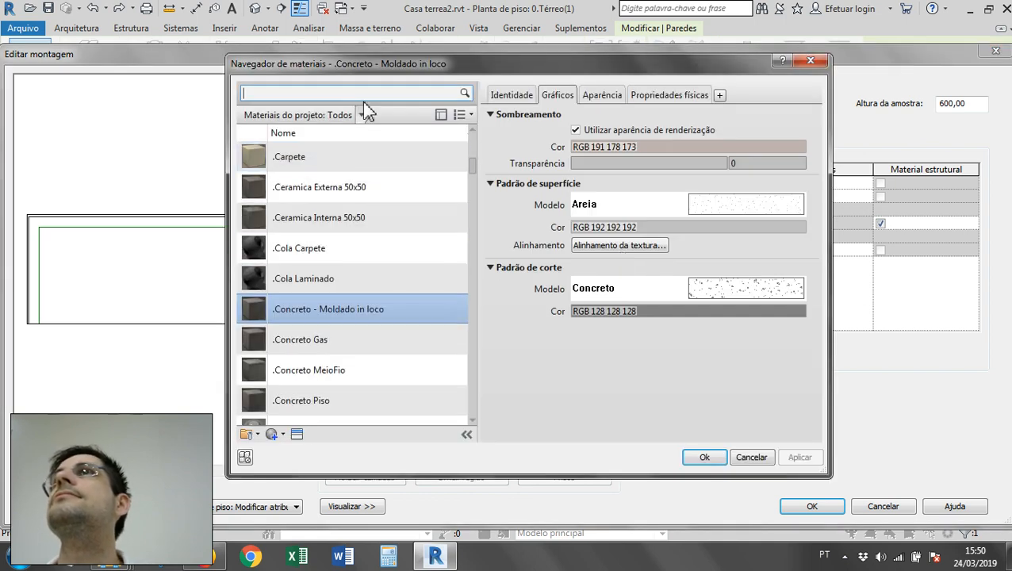
{"action": "type", "text": "ep"}
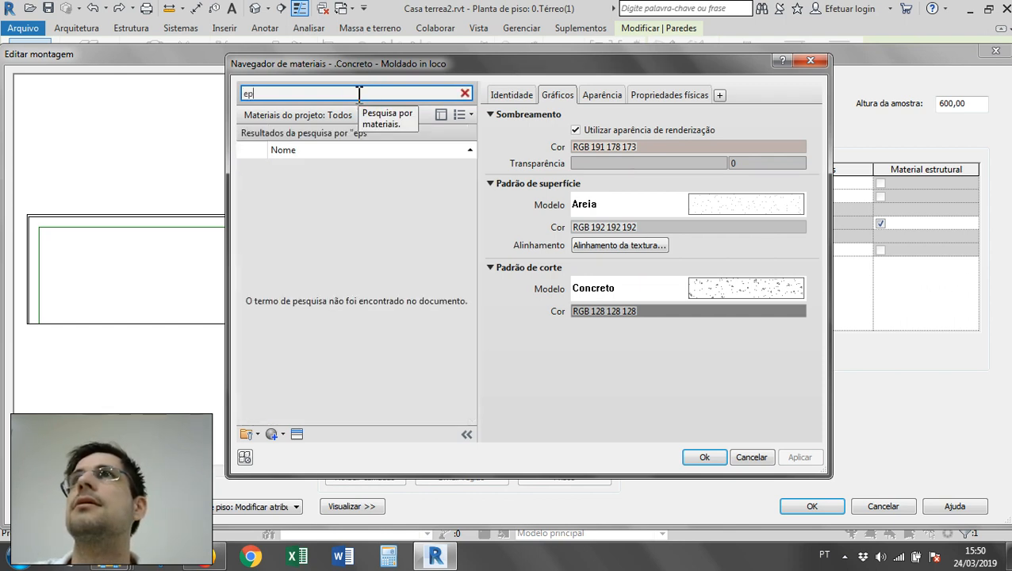
{"action": "key", "text": "BackSpace"}
{"action": "key", "text": "BackSpace"}
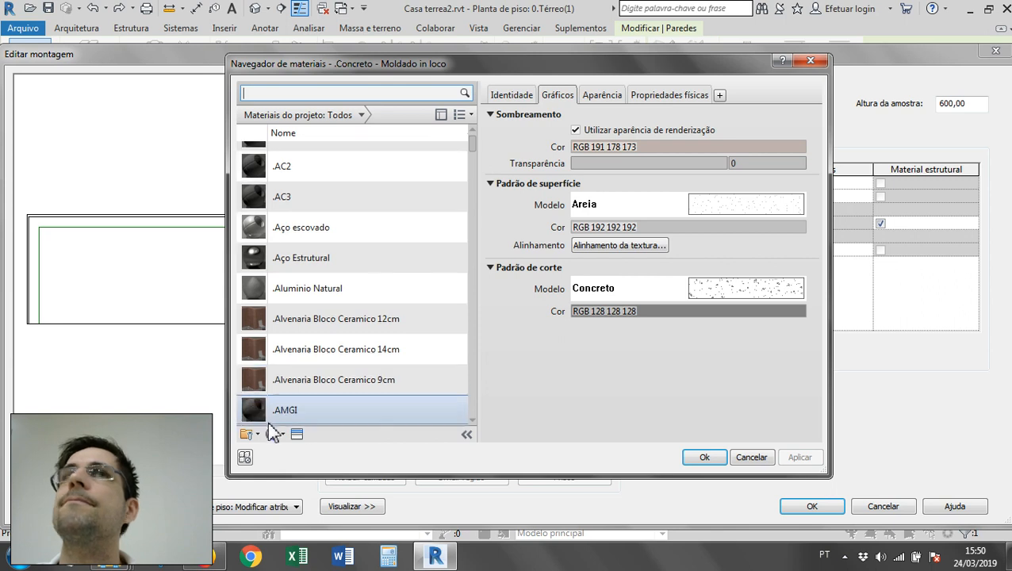
- Create a new project material and name it EPS
{"action": "left_click", "coordinate": [272, 434]}
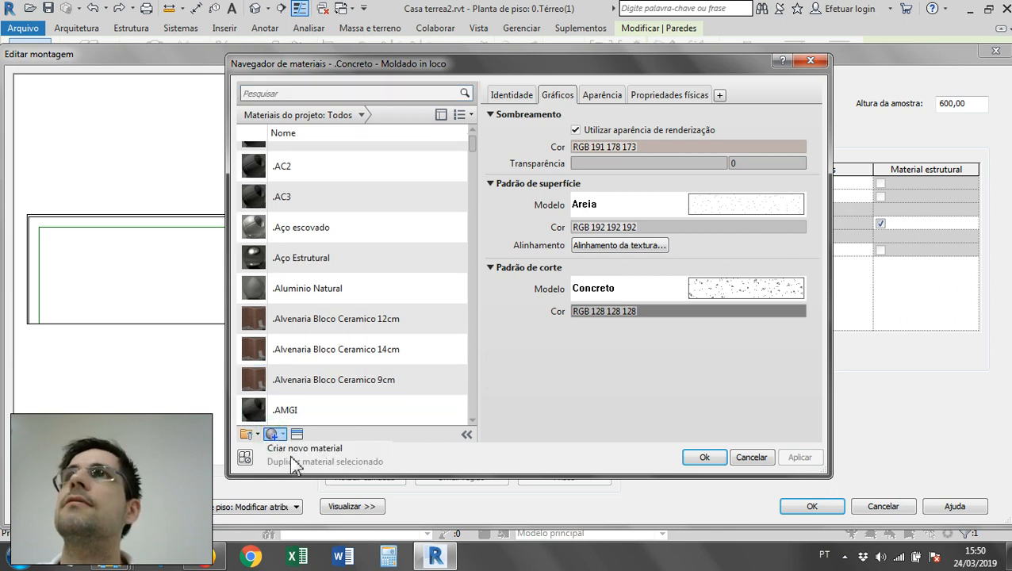
{"action": "left_click", "coordinate": [302, 449]}
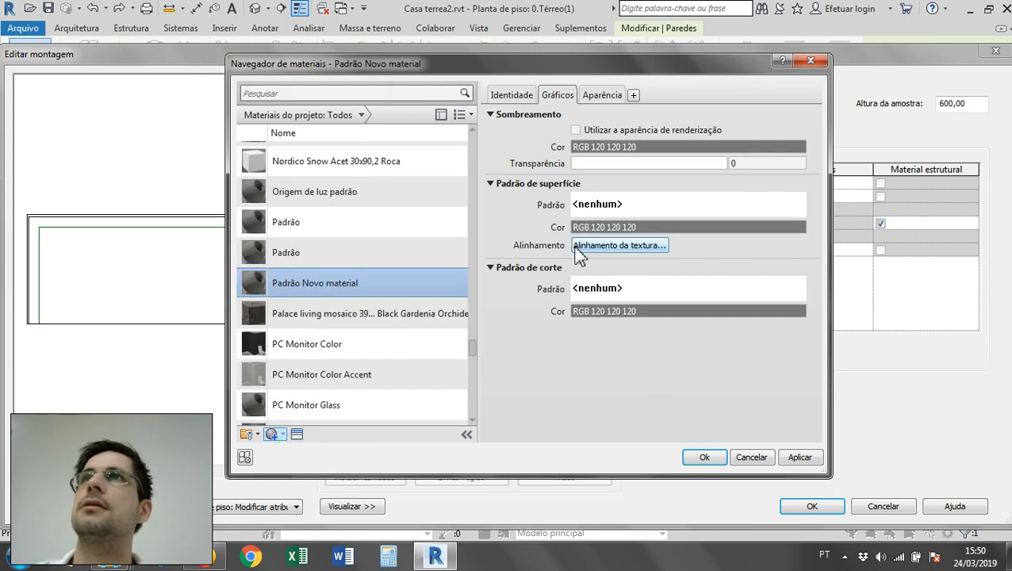
{"action": "right_click", "coordinate": [342, 280]}
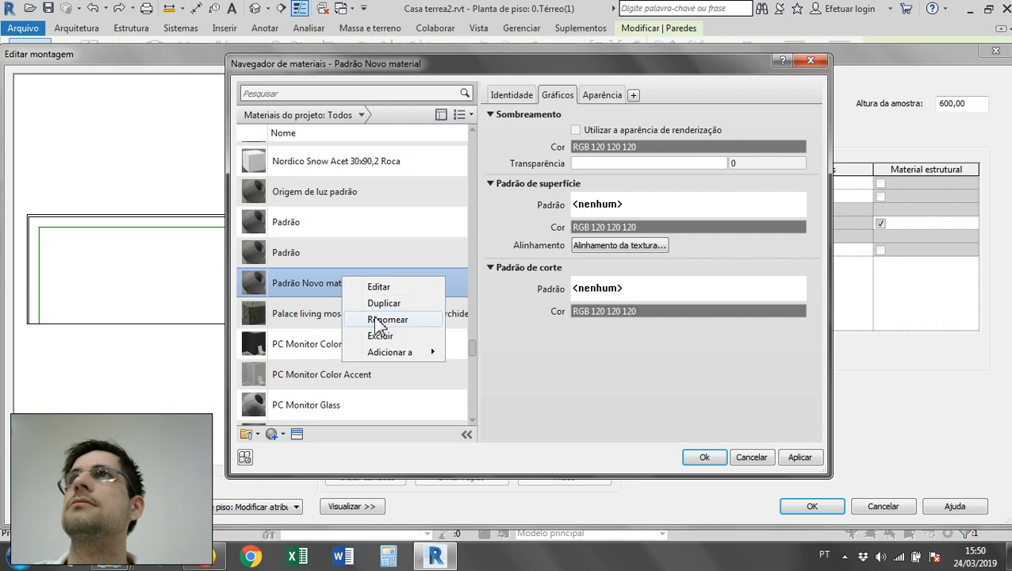
{"action": "left_click", "coordinate": [380, 319]}
{"action": "type", "text": "EPS"}
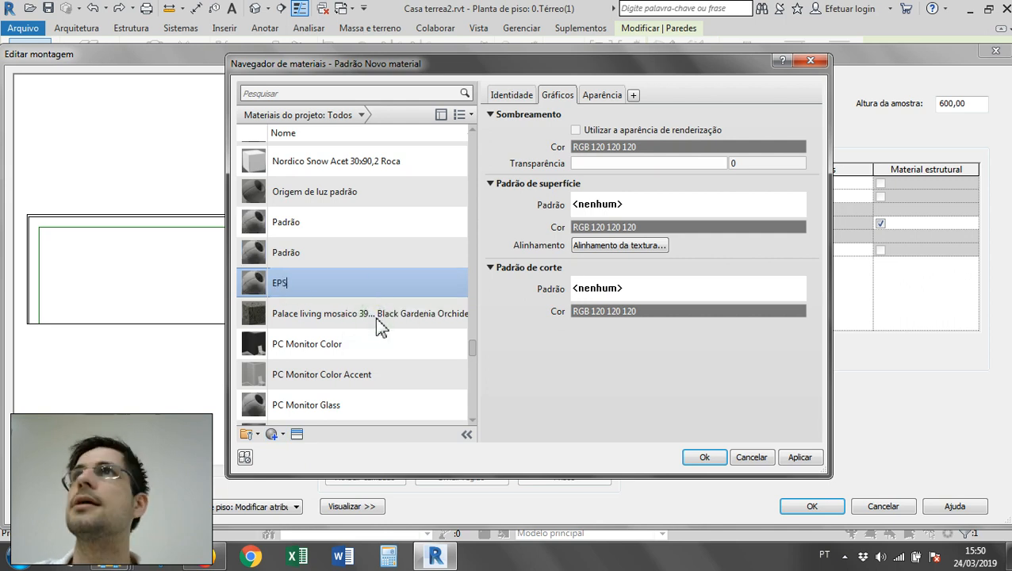
{"action": "key", "text": "Return"}
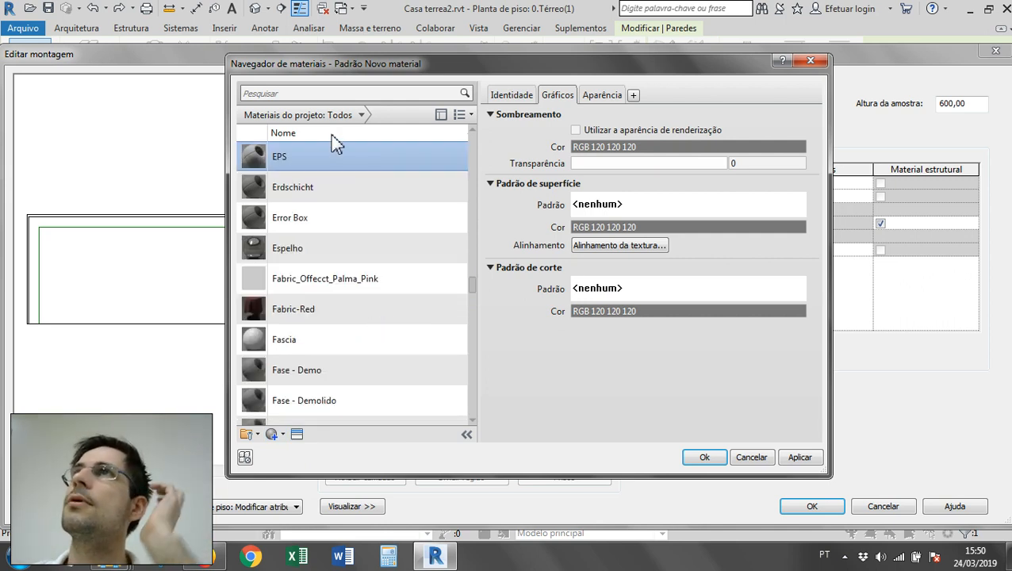
- Open the asset library to replace the EPS material's appearance, and search it for eps and isopor
{"action": "left_click", "coordinate": [606, 98]}
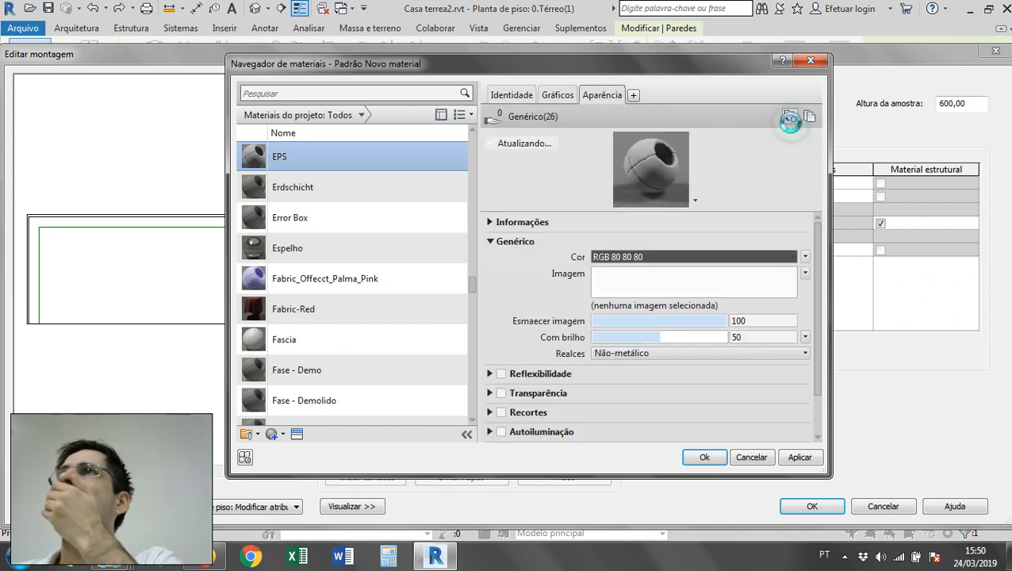
{"action": "left_click", "coordinate": [789, 116]}
{"action": "left_click", "coordinate": [697, 74]}
{"action": "type", "text": "eps"}
{"action": "key", "text": "Return"}
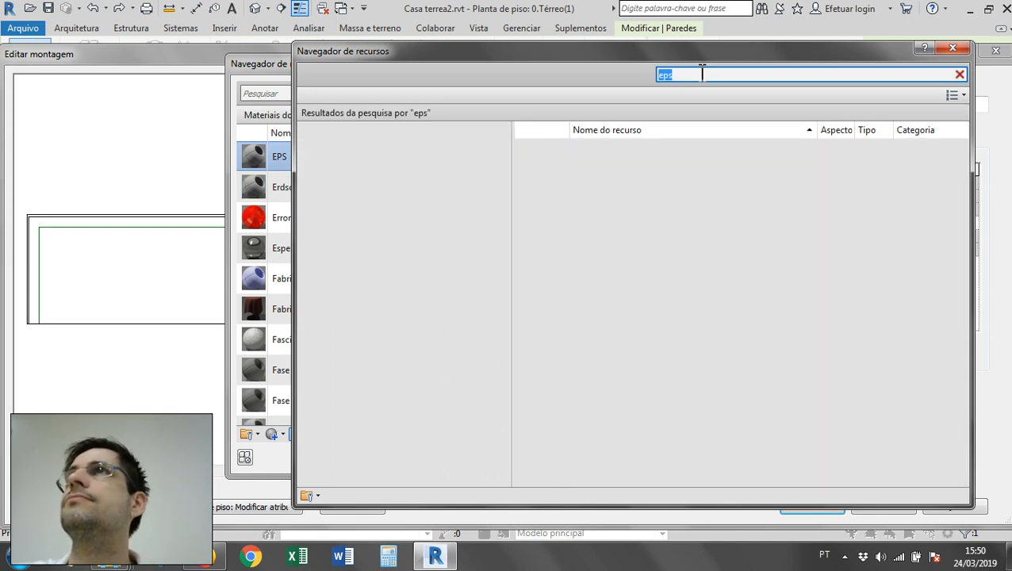
{"action": "key", "text": "BackSpace"}
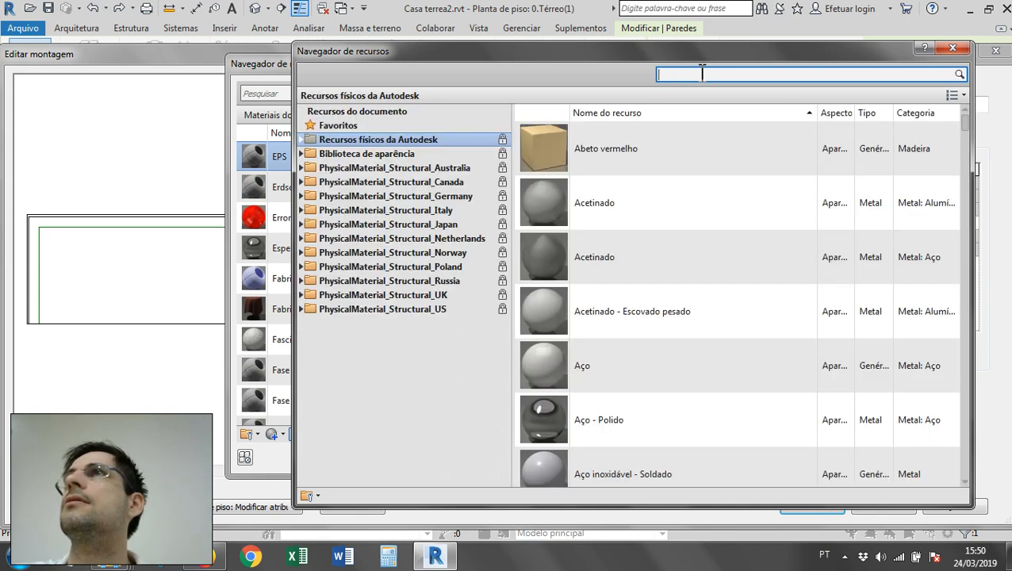
{"action": "type", "text": "isopor"}
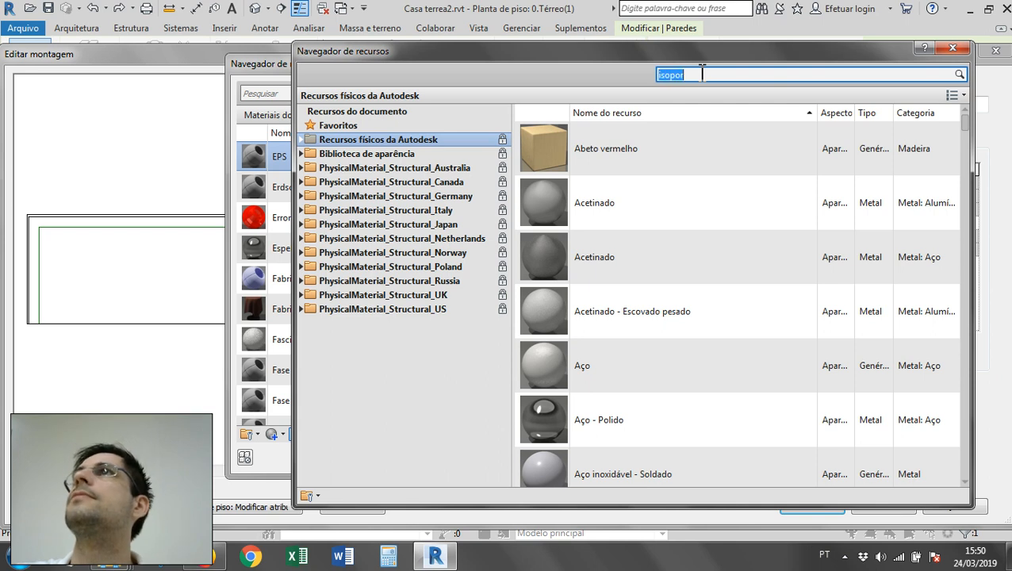
{"action": "key", "text": "Return"}
{"action": "key", "text": "BackSpace"}
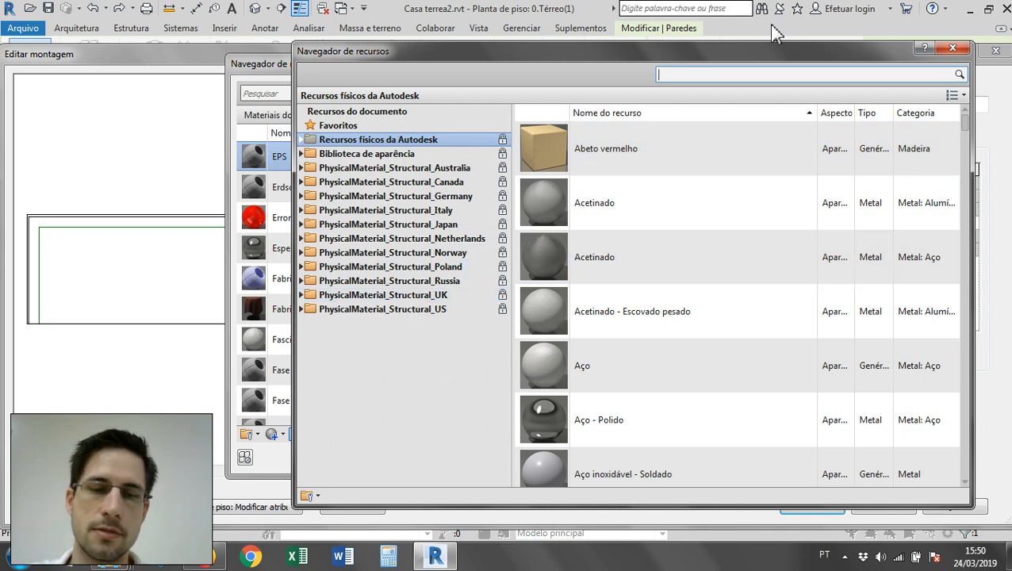
- Search the appearance assets for espum and apply Espuma - Almofada as the EPS material's appearance
{"action": "key", "text": "Return"}
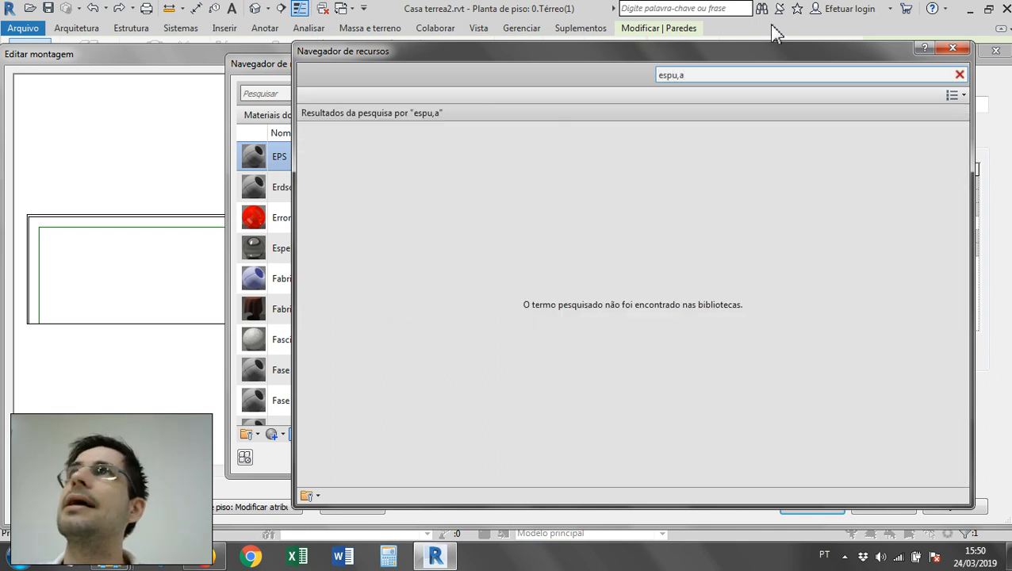
{"action": "key", "text": "Return"}
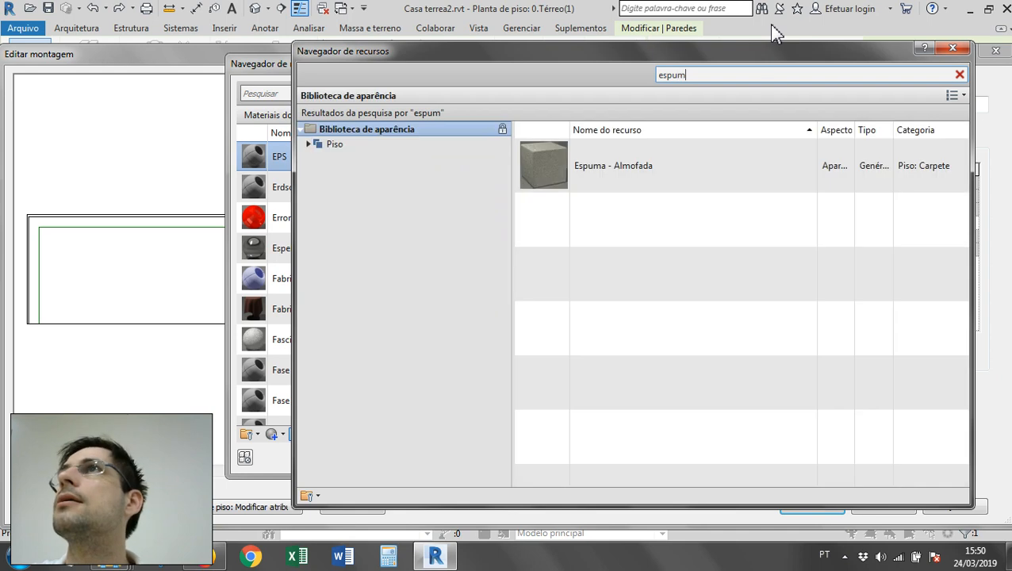
{"action": "left_click", "coordinate": [624, 167]}
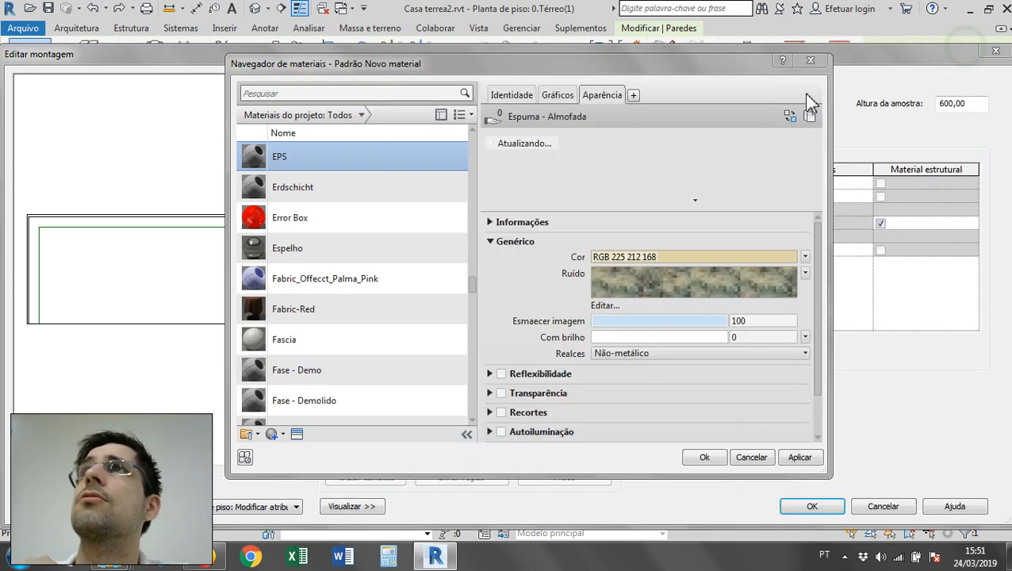
{"action": "left_click", "coordinate": [952, 48]}
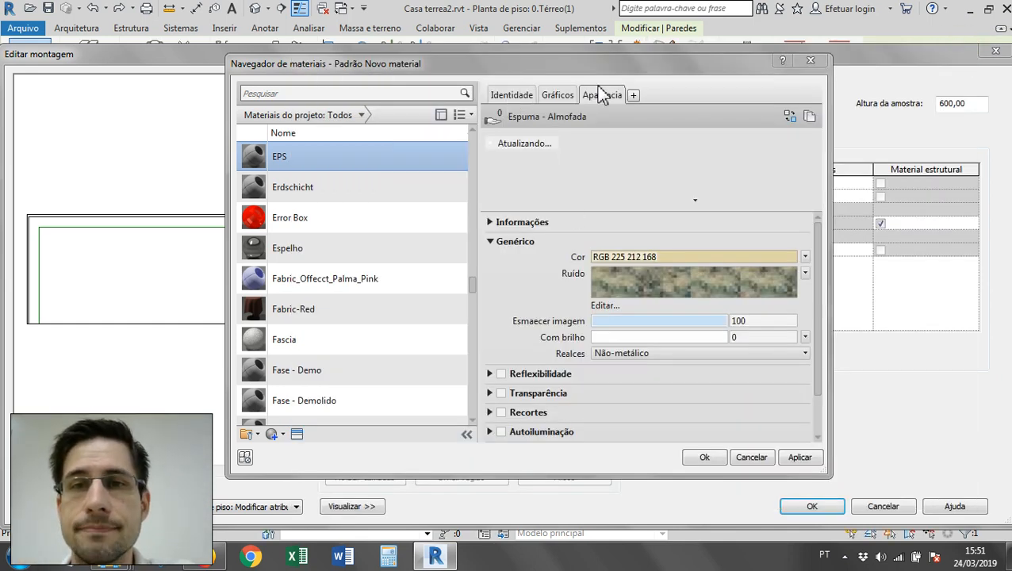
- Add a physical asset to the EPS material by searching for eps and applying Poliestireno - expandido EPS
{"action": "left_click", "coordinate": [633, 96]}
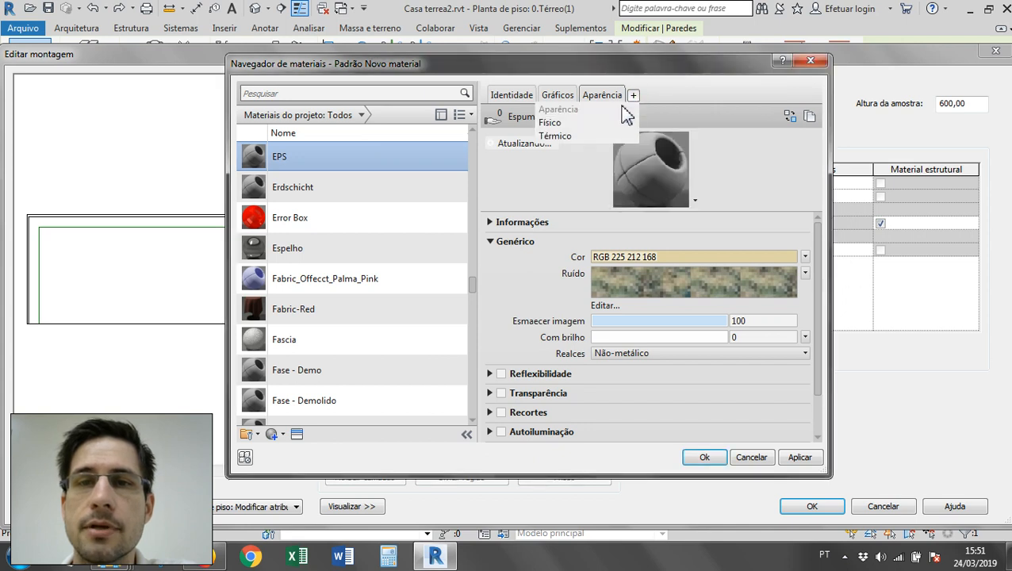
{"action": "left_click", "coordinate": [603, 124]}
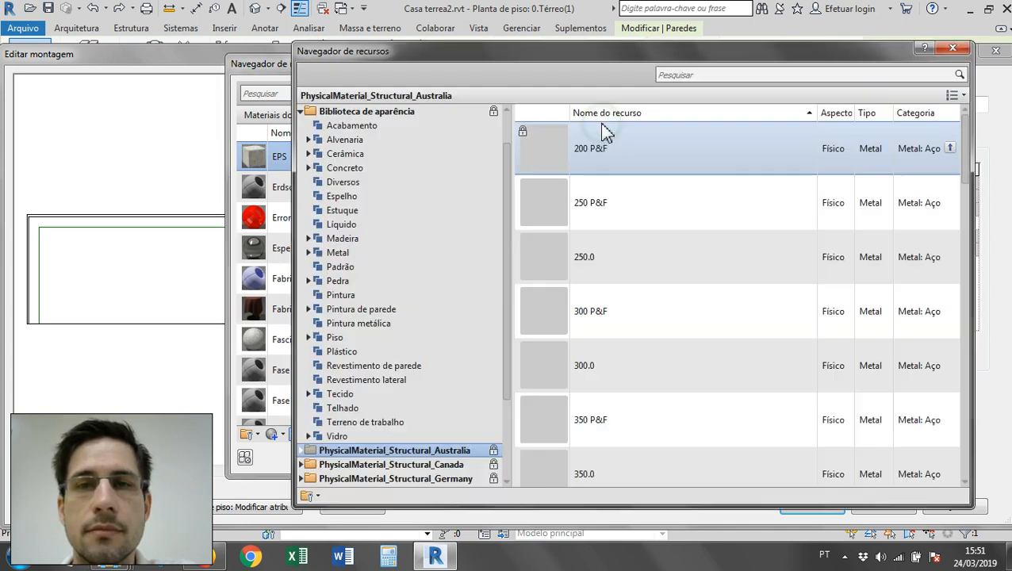
{"action": "left_click", "coordinate": [739, 74]}
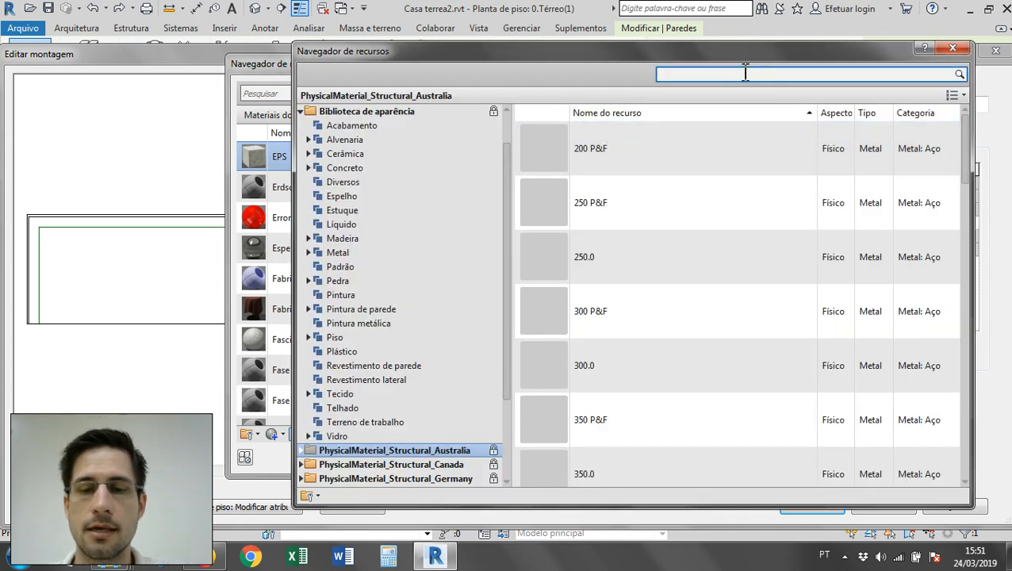
{"action": "type", "text": "eps"}
{"action": "key", "text": "Return"}
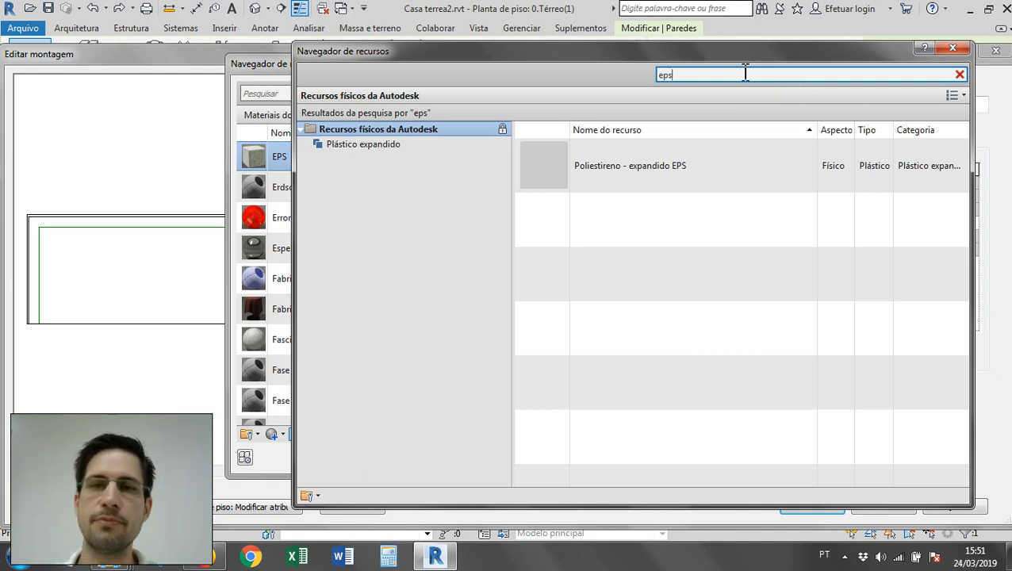
{"action": "left_click", "coordinate": [573, 172]}
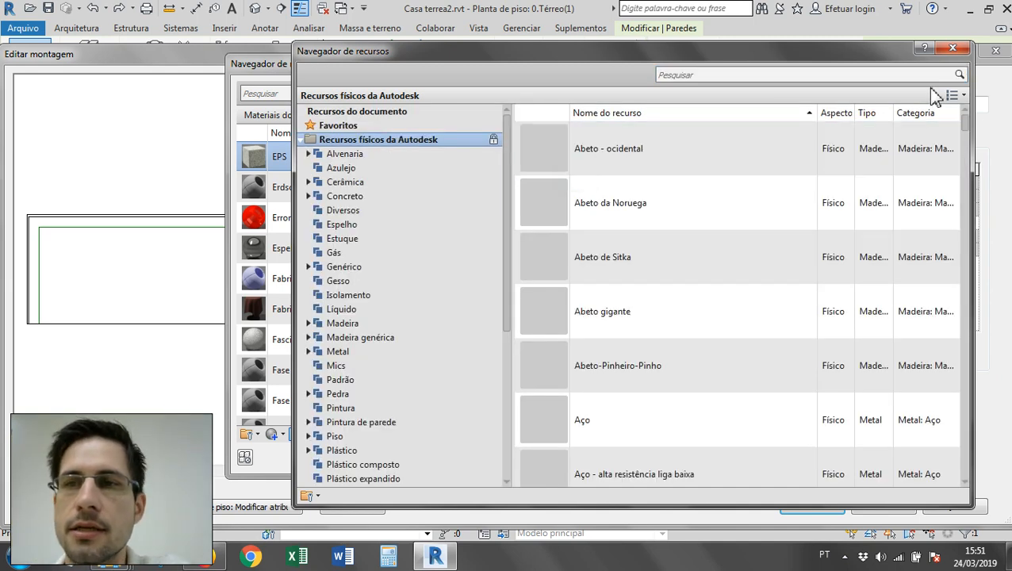
{"action": "left_click", "coordinate": [955, 48]}
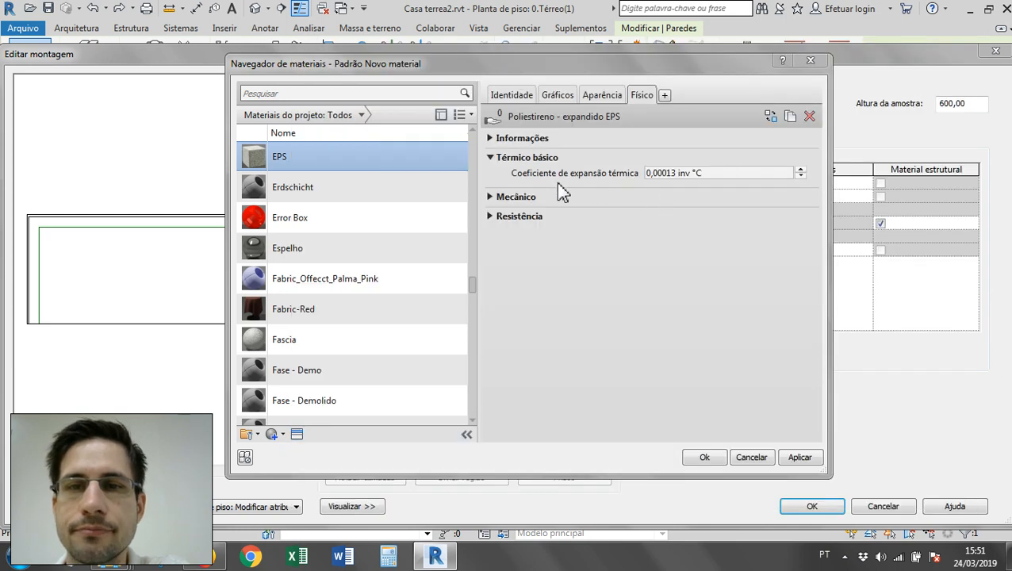
- Examine the mechanical, strength and information properties of the EPS material's physical asset
{"action": "left_click", "coordinate": [490, 197]}
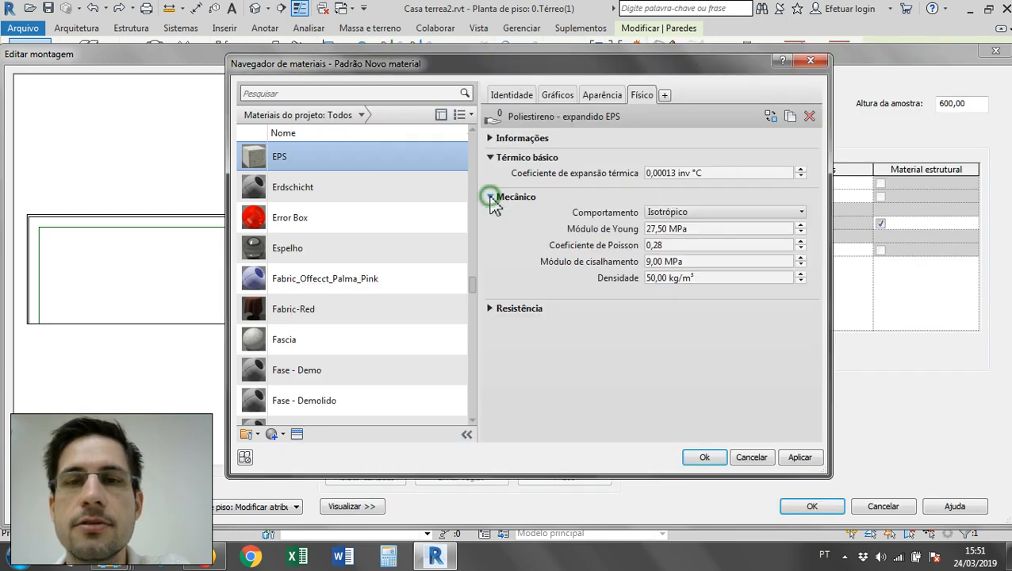
{"action": "left_click", "coordinate": [490, 310]}
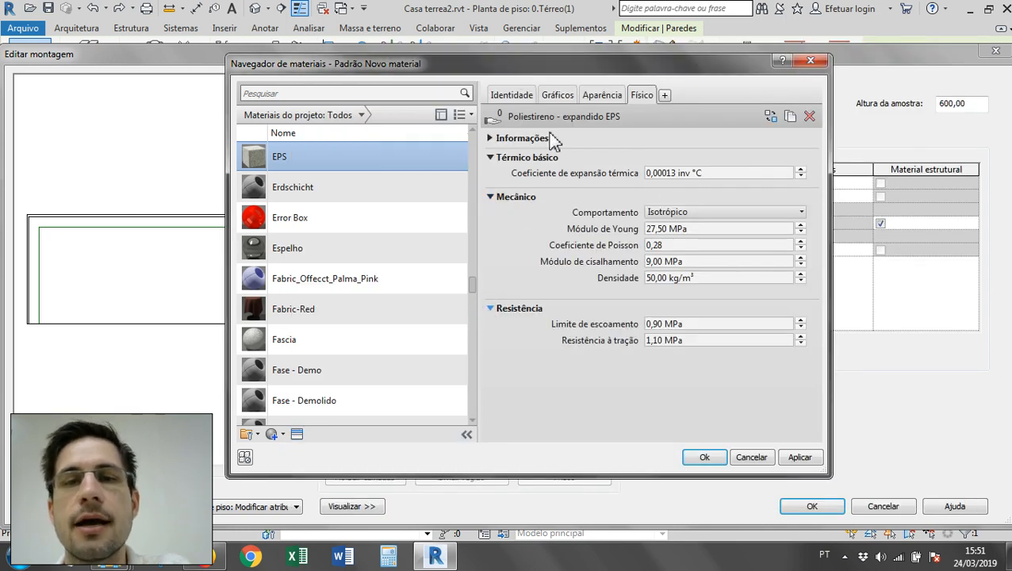
{"action": "left_click", "coordinate": [490, 138]}
{"action": "left_click", "coordinate": [490, 138]}
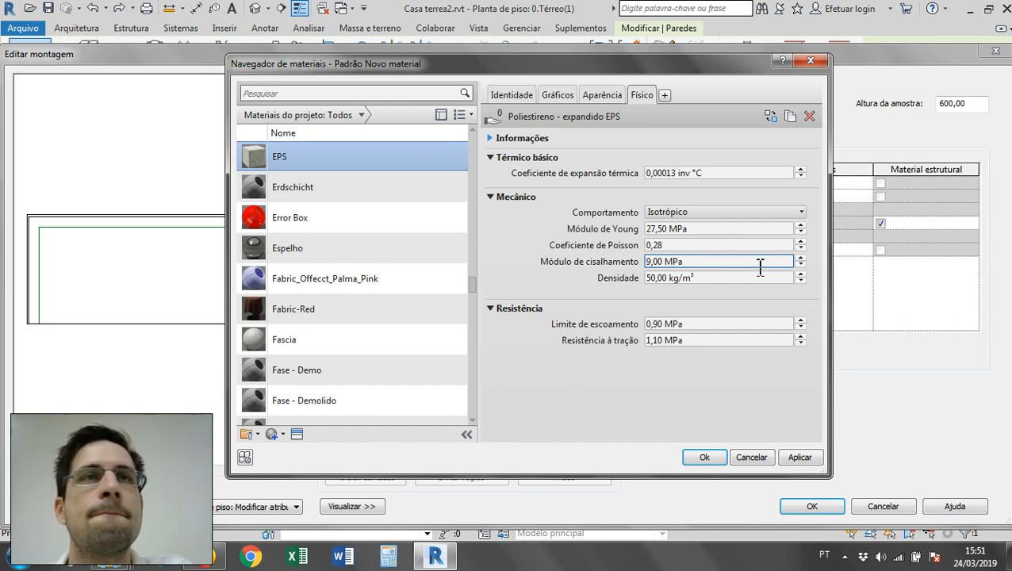
- Add a thermal asset to the EPS material by searching for eps and applying Poliestireno - expandido (EPS)
{"action": "left_click", "coordinate": [664, 95]}
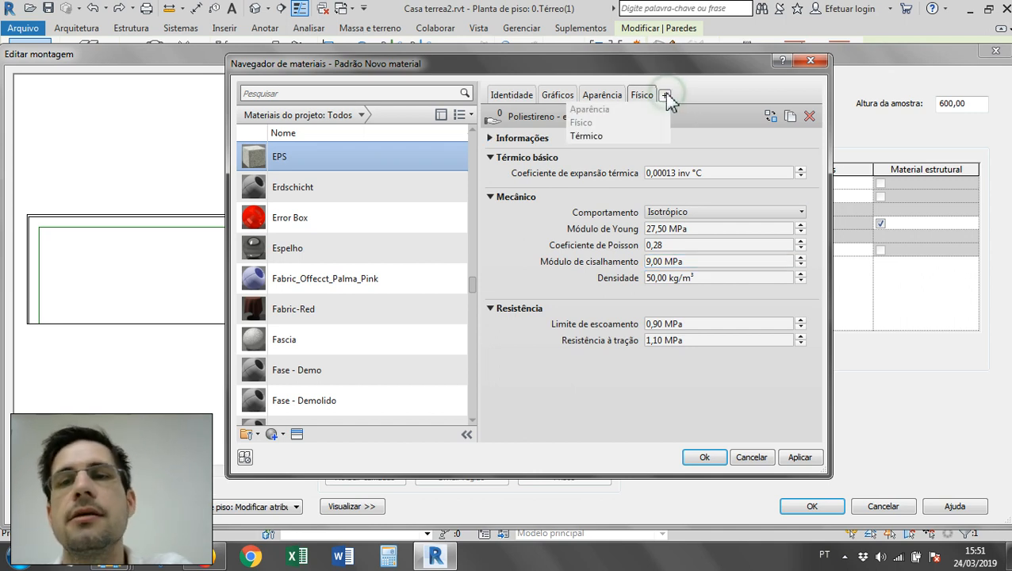
{"action": "left_click", "coordinate": [584, 139]}
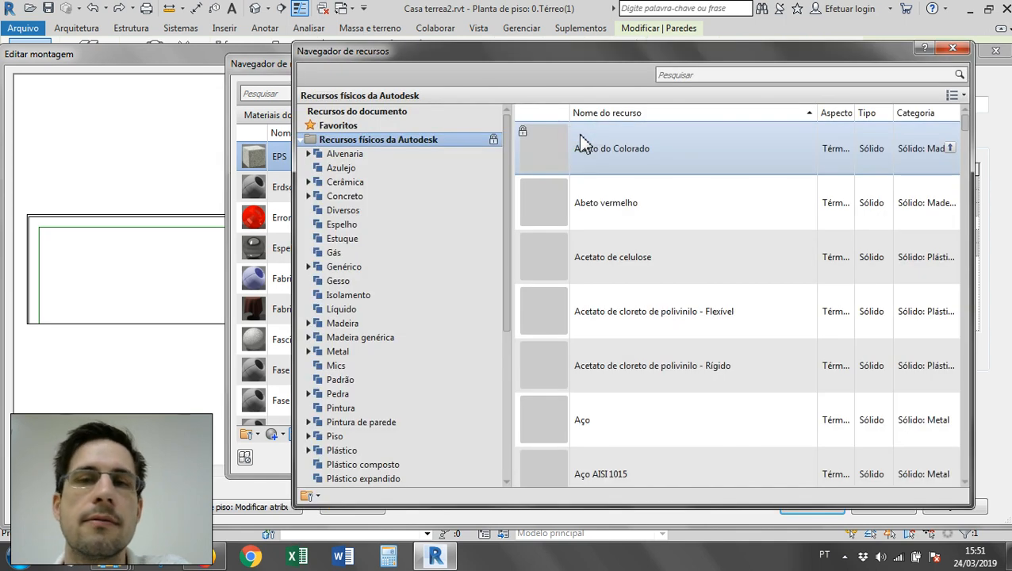
{"action": "left_click", "coordinate": [692, 74]}
{"action": "type", "text": "ep"}
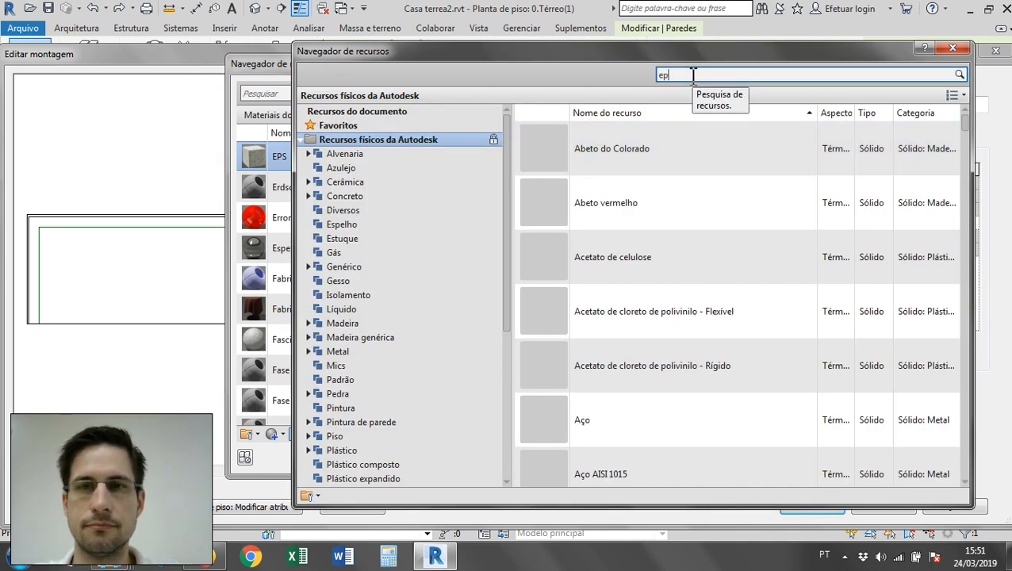
{"action": "type", "text": "s"}
{"action": "key", "text": "Return"}
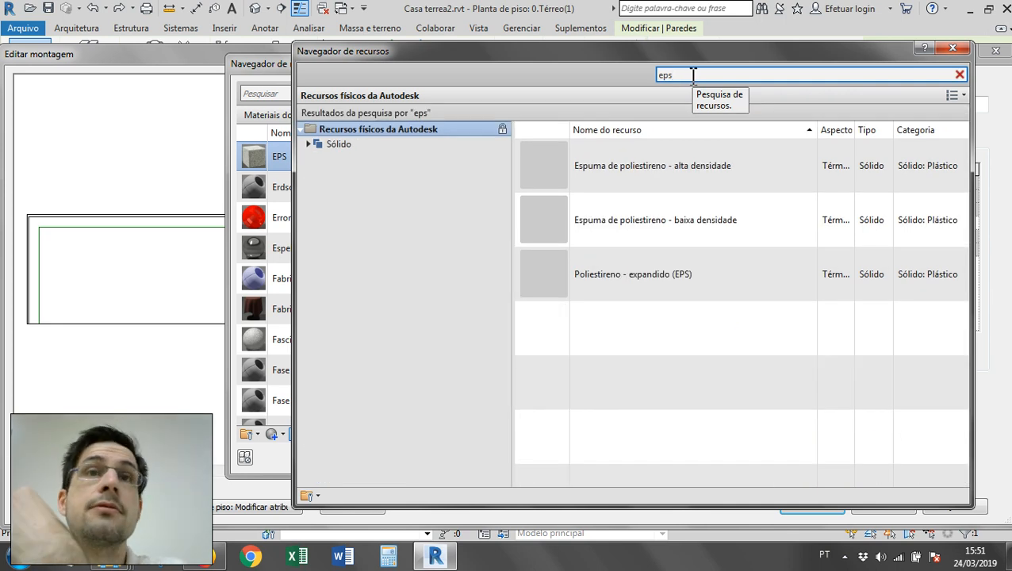
{"action": "double_click", "coordinate": [721, 269]}
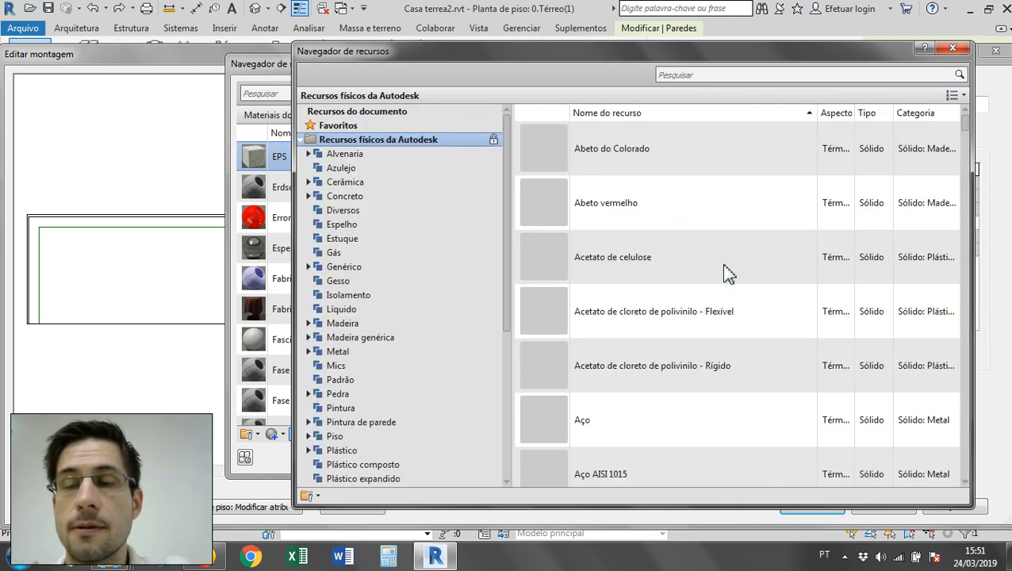
{"action": "left_click", "coordinate": [954, 49]}
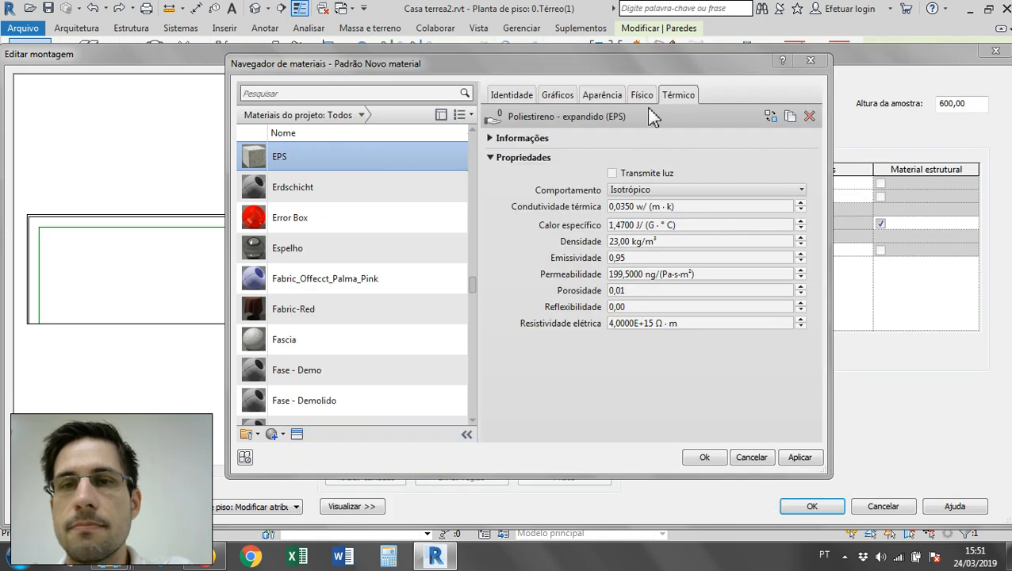
- Check the EPS material's appearance and assign the material to the Substrato [2] layer
{"action": "left_click", "coordinate": [569, 95]}
{"action": "left_click", "coordinate": [592, 96]}
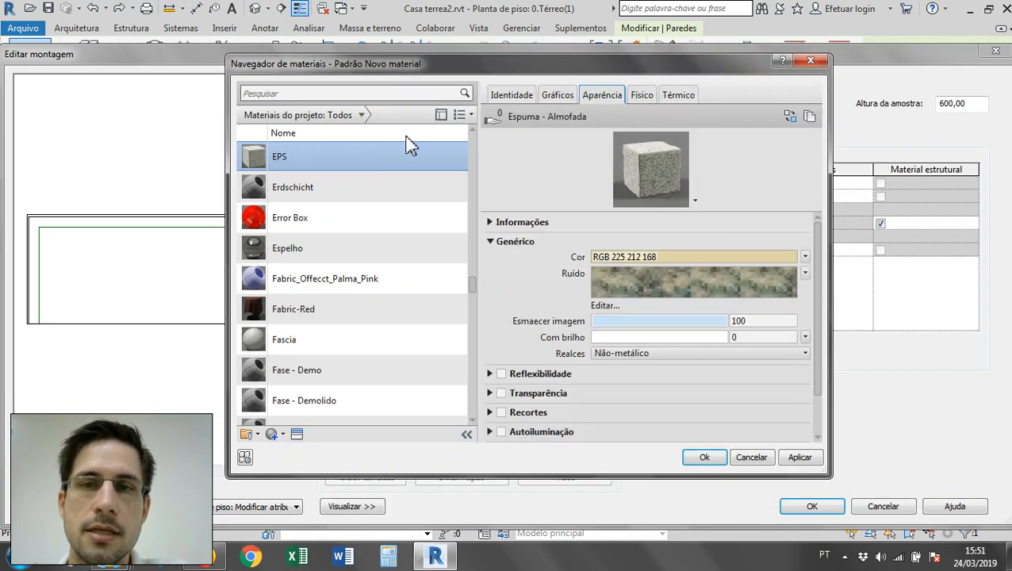
{"action": "left_click", "coordinate": [702, 457]}
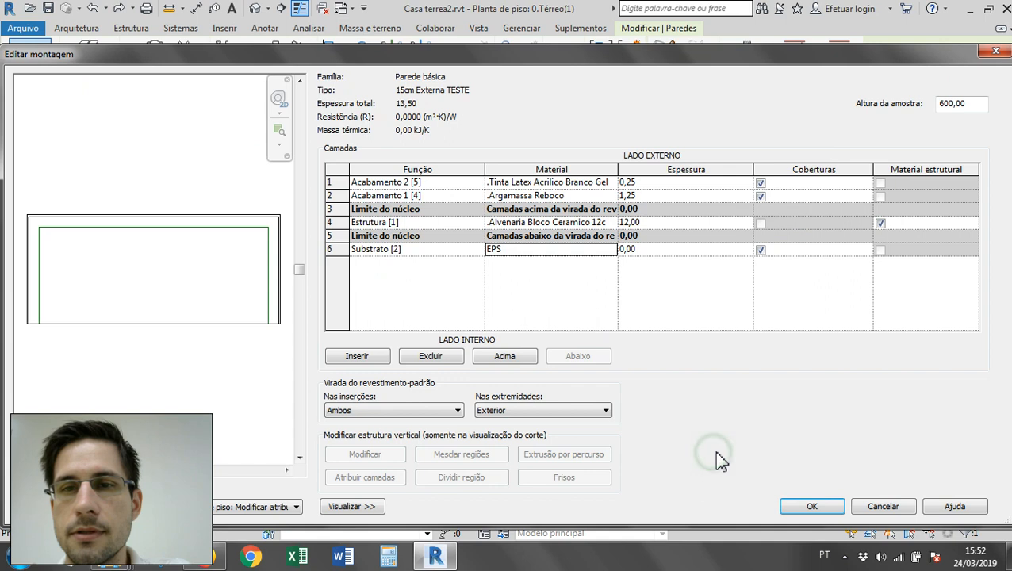
- Set the thickness of the EPS Substrato [2] layer to 10
{"action": "left_click", "coordinate": [694, 250]}
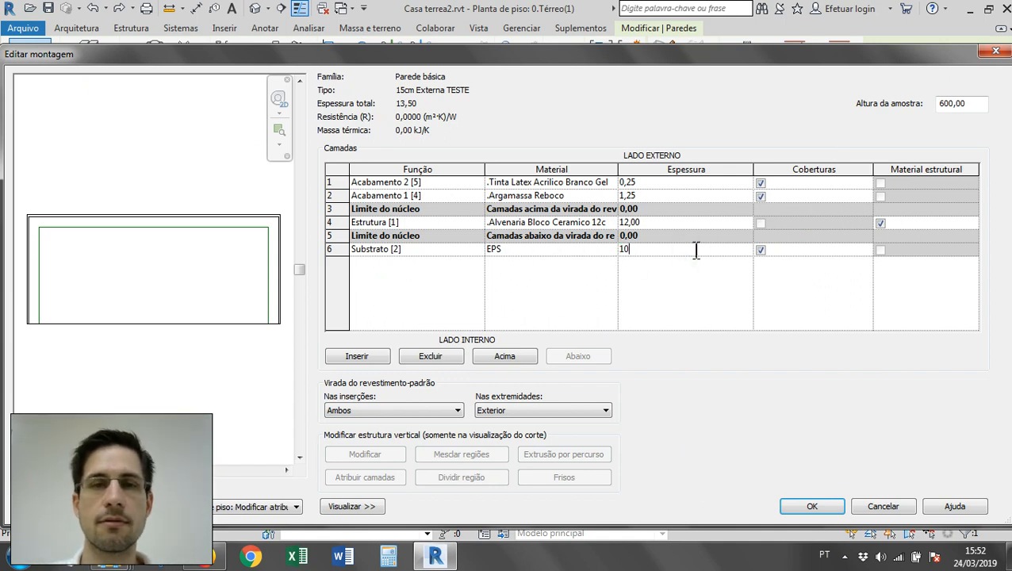
{"action": "type", "text": "10"}
{"action": "key", "text": "Return"}
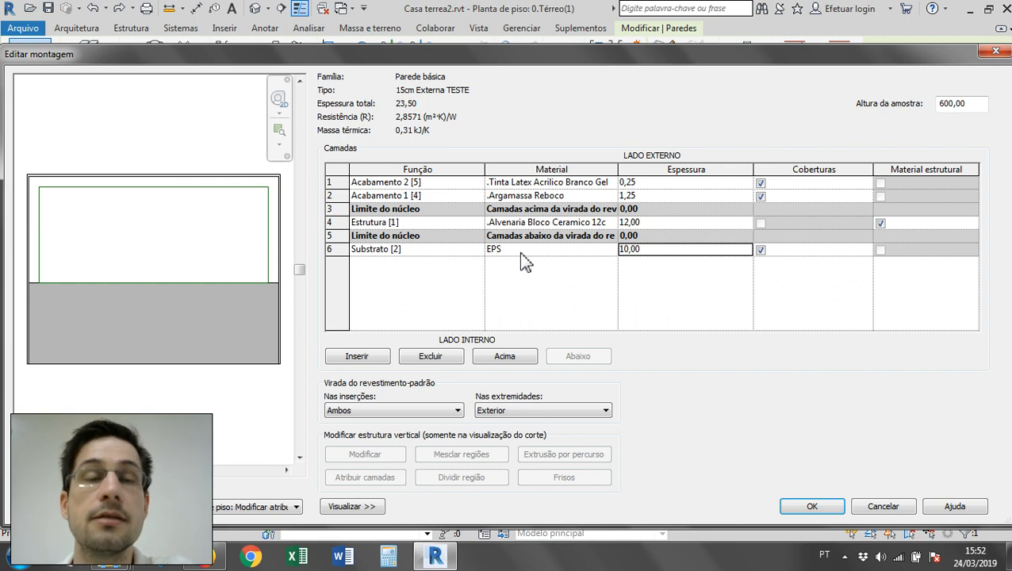
- Reopen the EPS material from the Substrato [2] layer and set its cut pattern to Argamassa-Gesso
{"action": "left_click", "coordinate": [522, 249]}
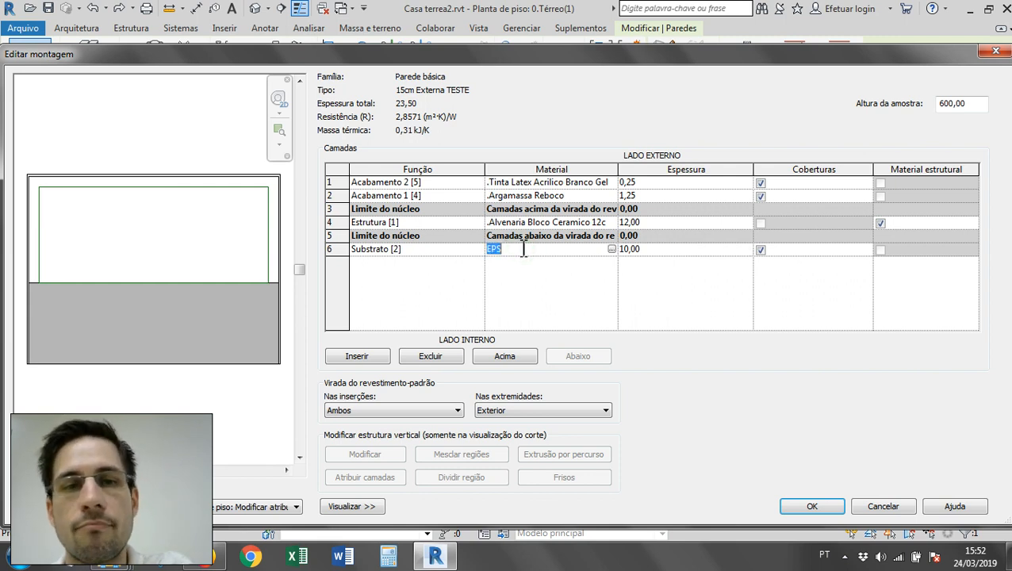
{"action": "left_click", "coordinate": [612, 249]}
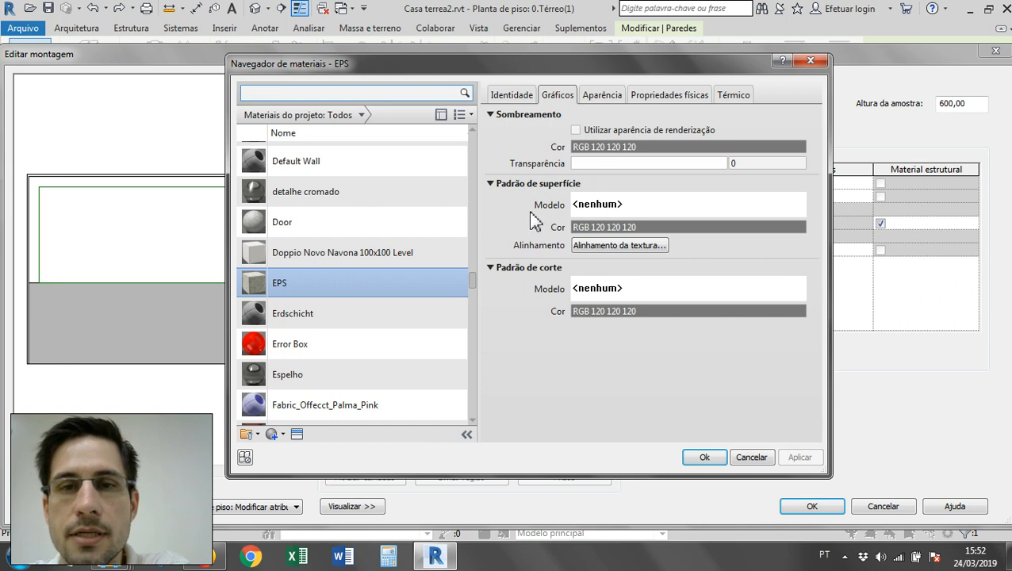
{"action": "left_click", "coordinate": [586, 290]}
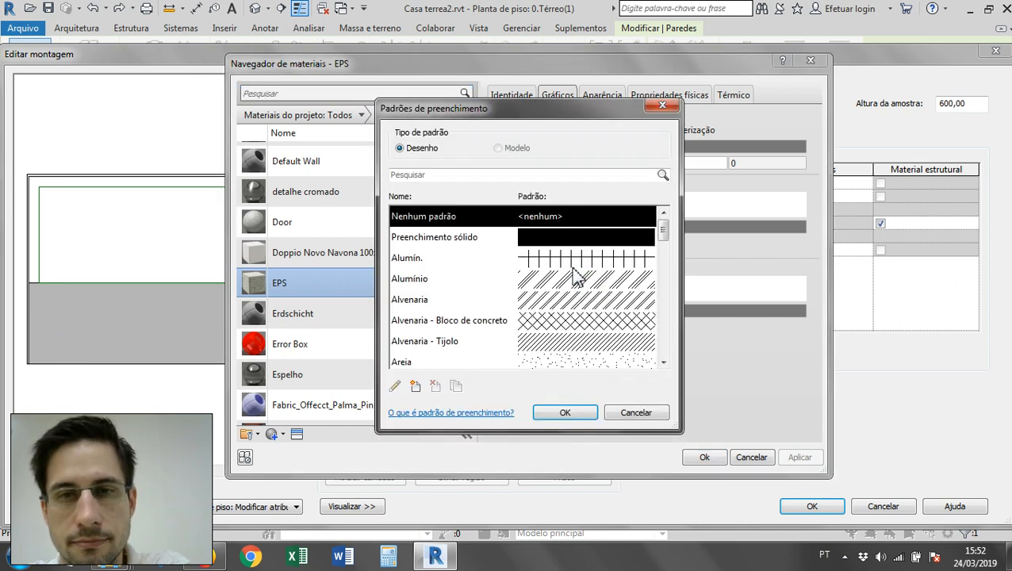
{"action": "scroll", "coordinate": [579, 301], "scroll_direction": "down", "scroll_amount": 15}
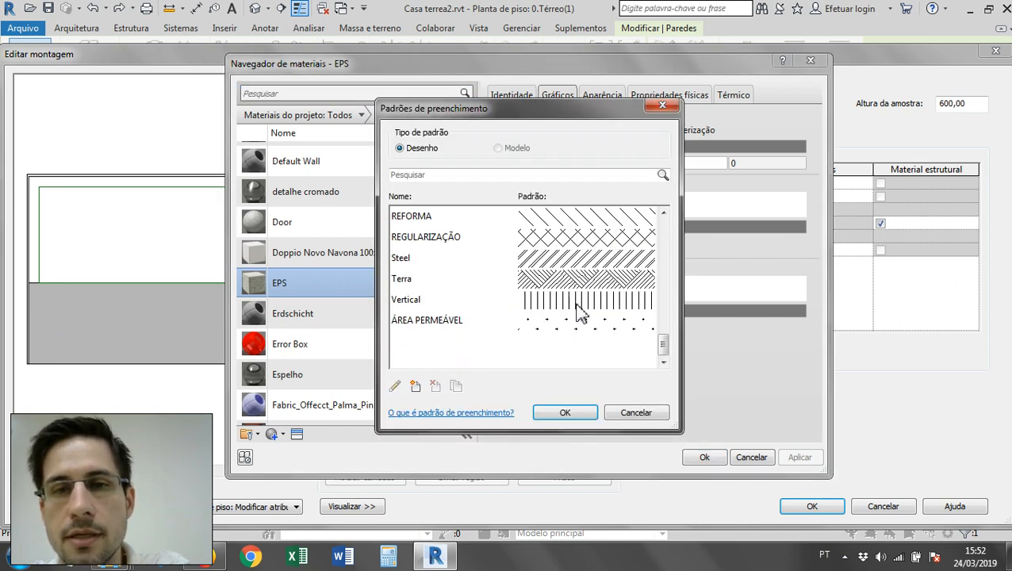
{"action": "scroll", "coordinate": [577, 336], "scroll_direction": "up", "scroll_amount": 5}
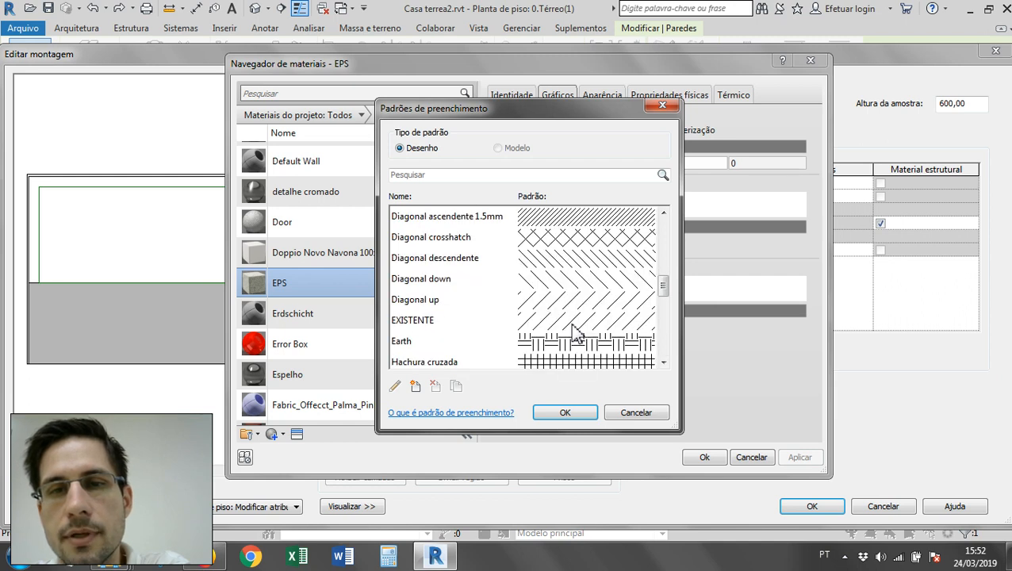
{"action": "scroll", "coordinate": [577, 336], "scroll_direction": "up", "scroll_amount": 3}
{"action": "scroll", "coordinate": [579, 336], "scroll_direction": "down", "scroll_amount": 3}
{"action": "scroll", "coordinate": [581, 339], "scroll_direction": "up", "scroll_amount": 3}
{"action": "left_click", "coordinate": [567, 260]}
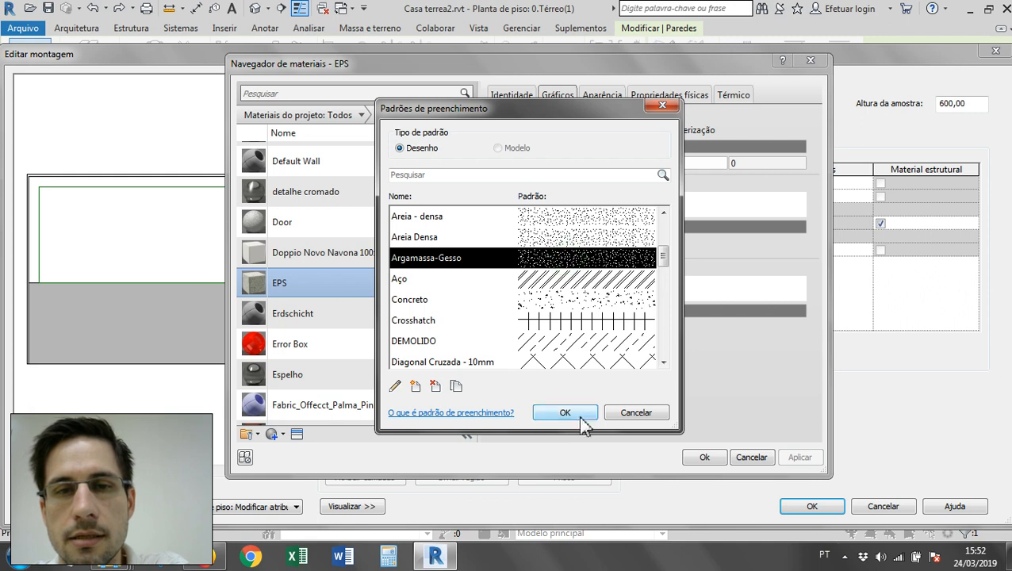
{"action": "left_click", "coordinate": [580, 417]}
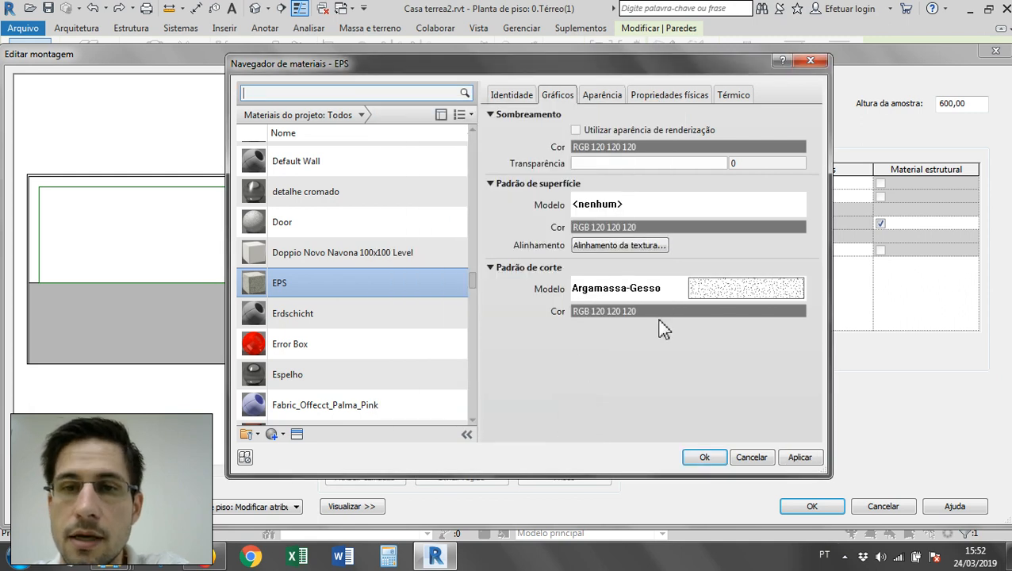
- Set the EPS material's cut pattern color to RGB 192 192 192 and apply the material and wall type changes
{"action": "left_click", "coordinate": [658, 314]}
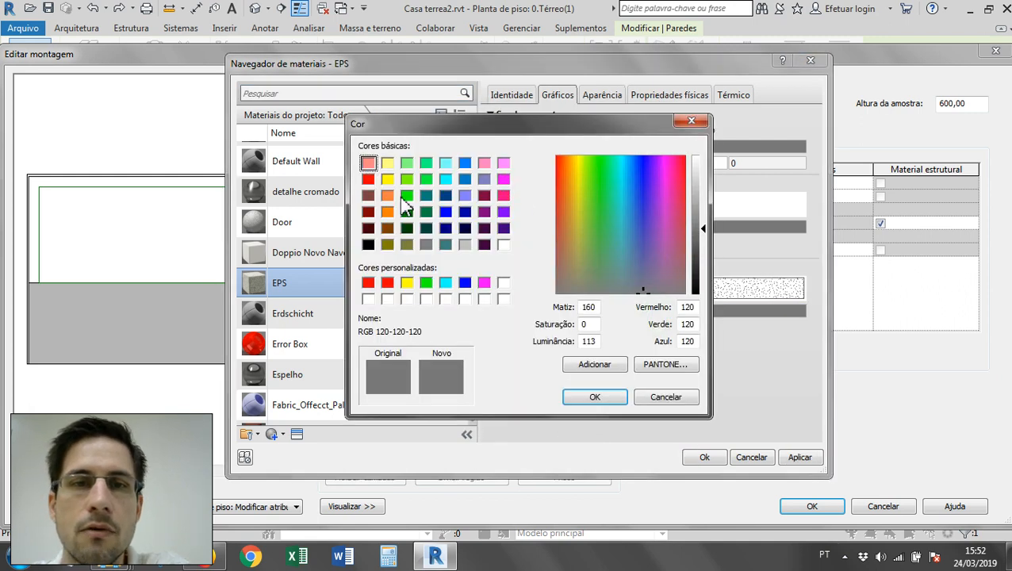
{"action": "left_click", "coordinate": [465, 244]}
{"action": "left_click", "coordinate": [576, 394]}
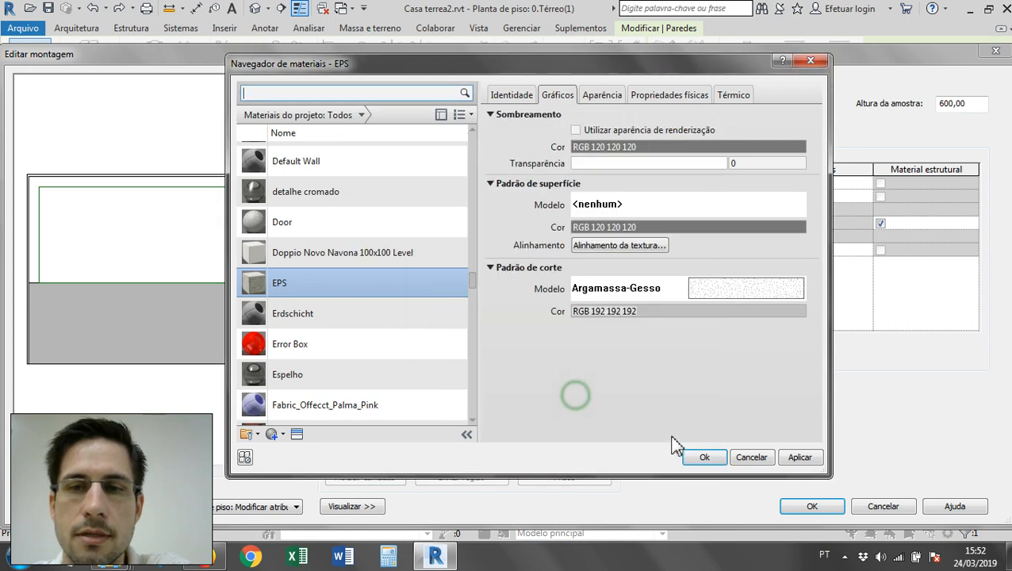
{"action": "left_click", "coordinate": [703, 458]}
{"action": "left_click", "coordinate": [796, 508]}
{"action": "left_click", "coordinate": [702, 507]}
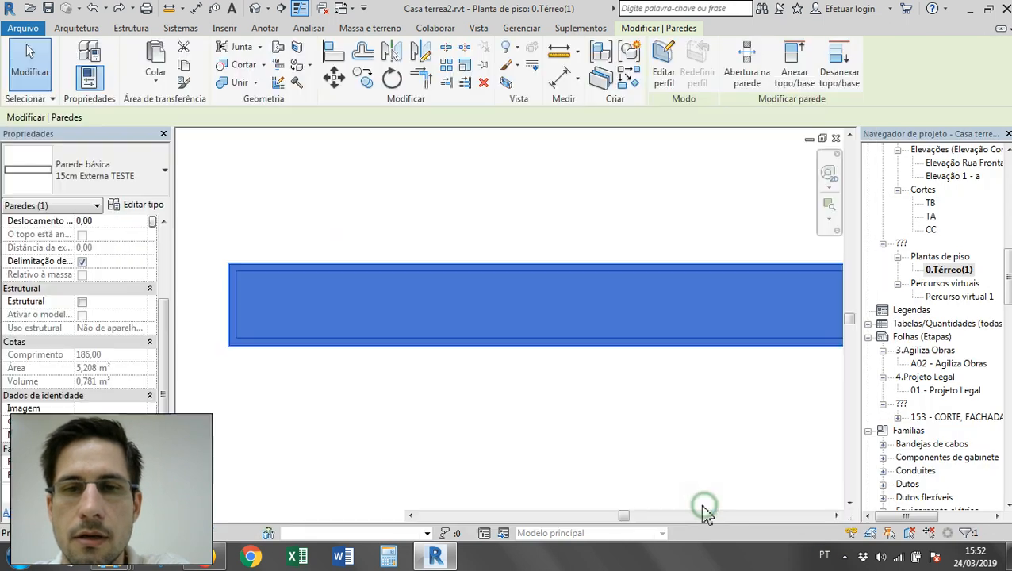
{"action": "left_click", "coordinate": [567, 473]}
- Reopen the layer structure of the 15cm Externa TESTE wall type and switch its preview to the section view
{"action": "scroll", "coordinate": [297, 353], "scroll_direction": "down", "scroll_amount": 4}
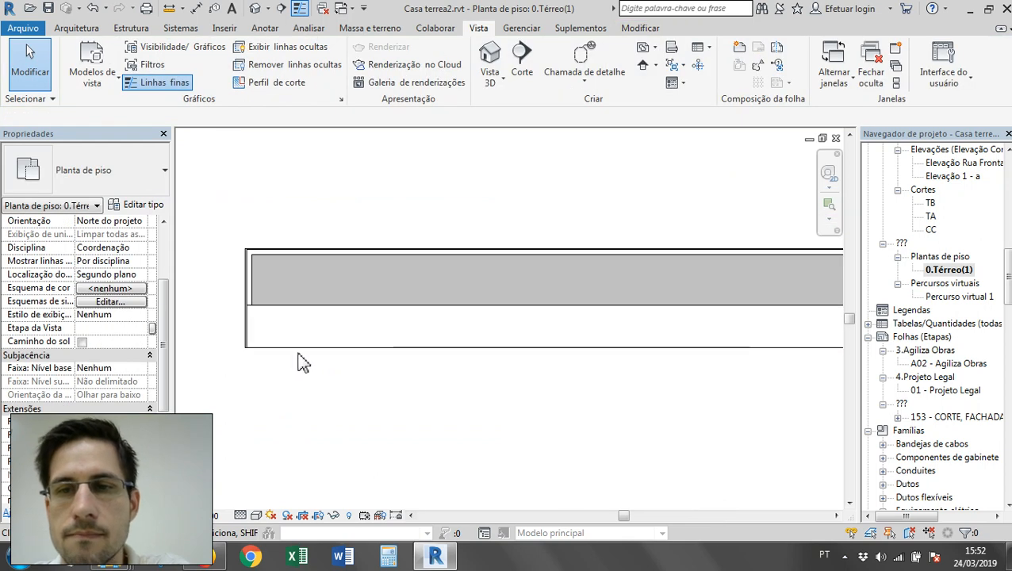
{"action": "middle_click_drag", "start_coordinate": [669, 413], "coordinate": [463, 390]}
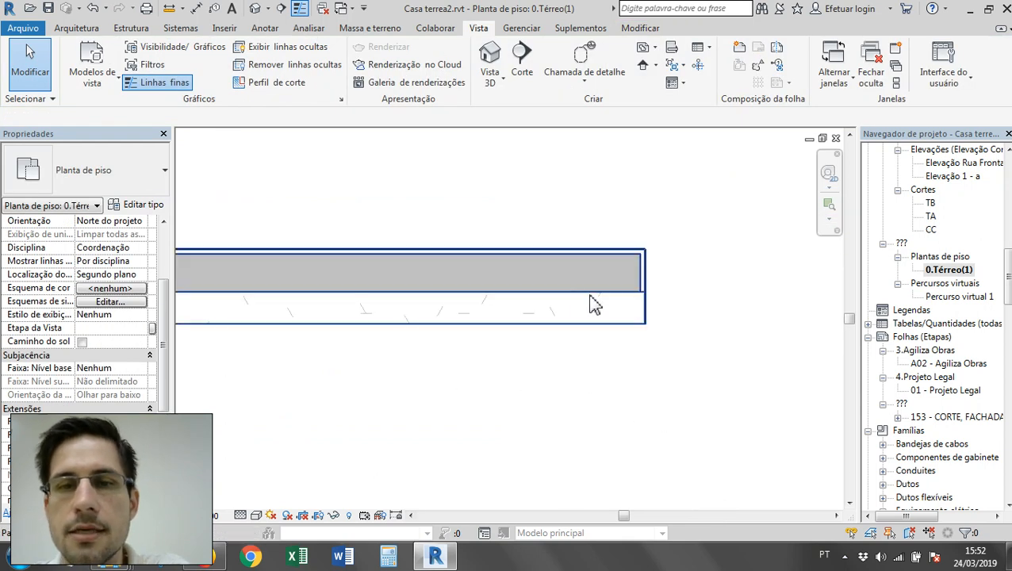
{"action": "scroll", "coordinate": [594, 287], "scroll_direction": "down", "scroll_amount": 3}
{"action": "scroll", "coordinate": [512, 302], "scroll_direction": "up", "scroll_amount": 4}
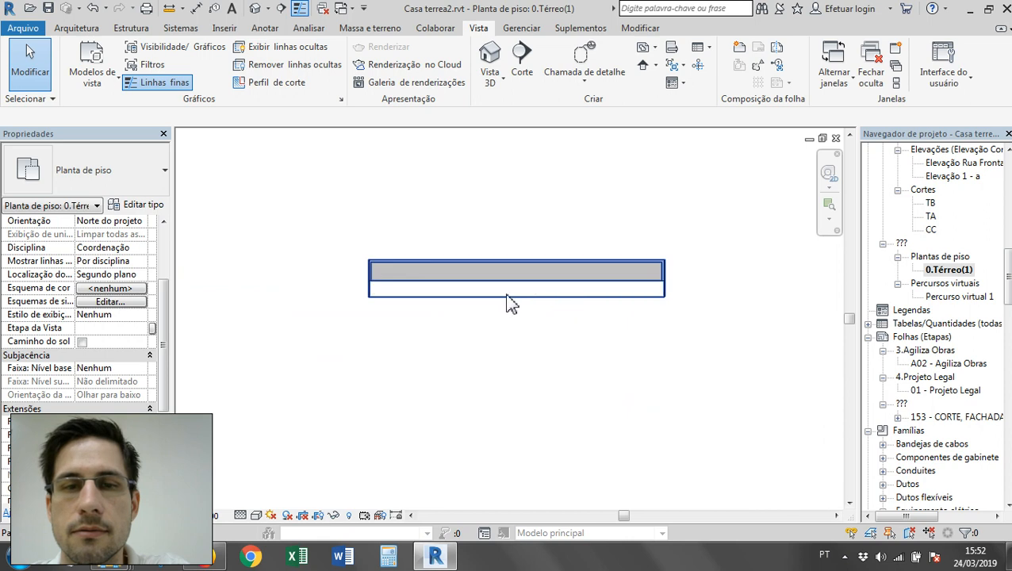
{"action": "left_click", "coordinate": [505, 302]}
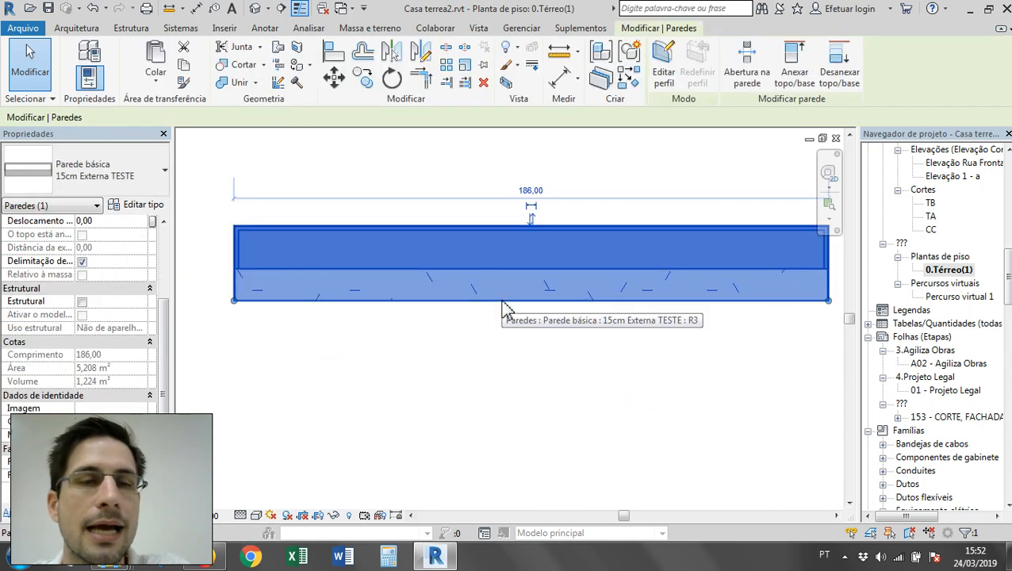
{"action": "left_click", "coordinate": [125, 207]}
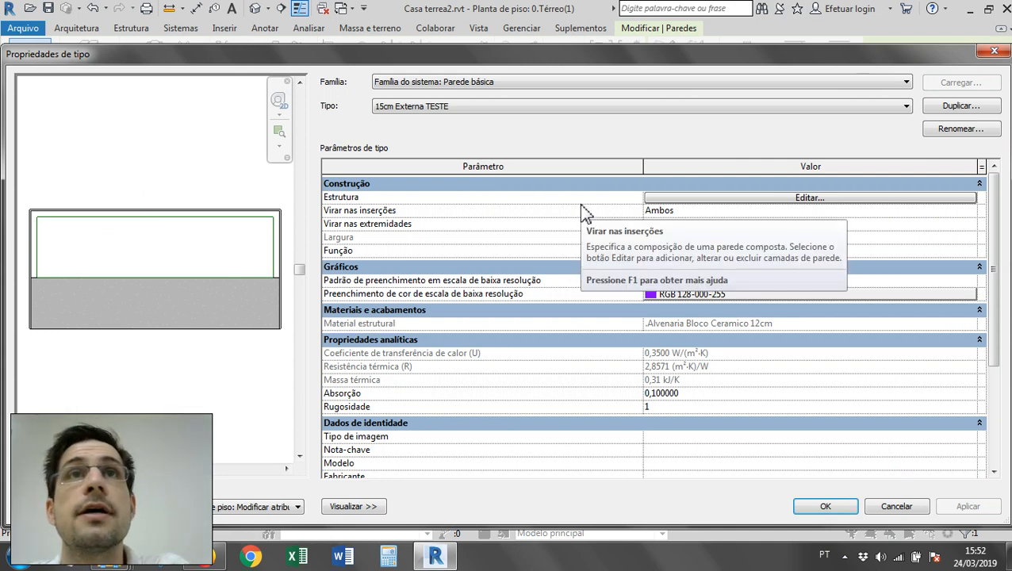
{"action": "left_click", "coordinate": [692, 201]}
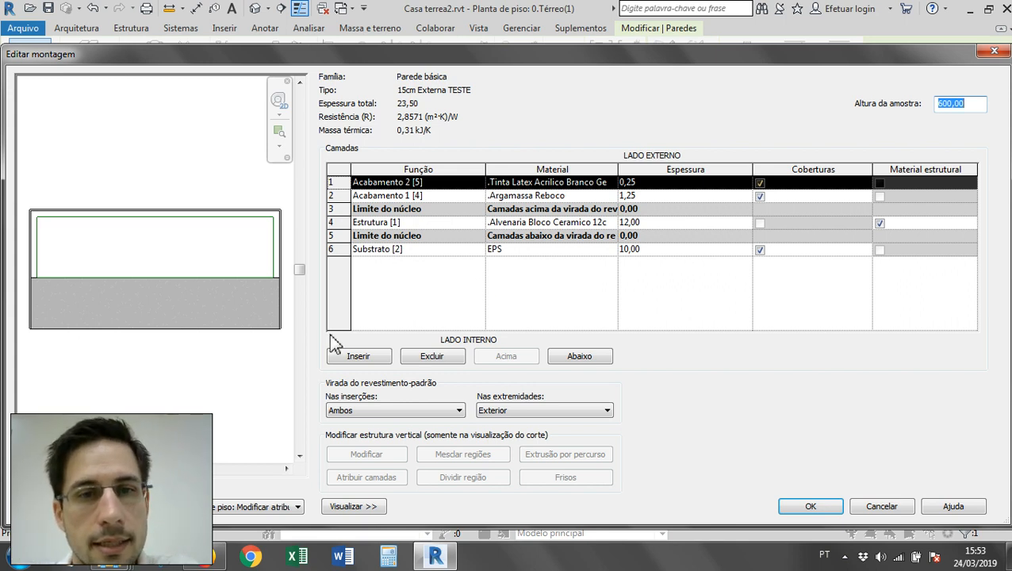
{"action": "left_click", "coordinate": [273, 507]}
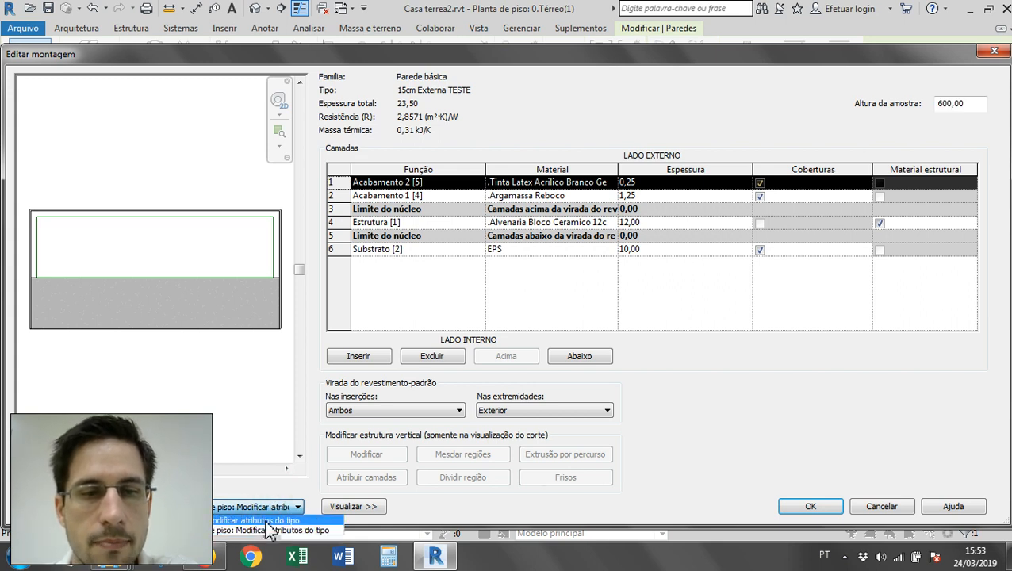
{"action": "left_click", "coordinate": [267, 521]}
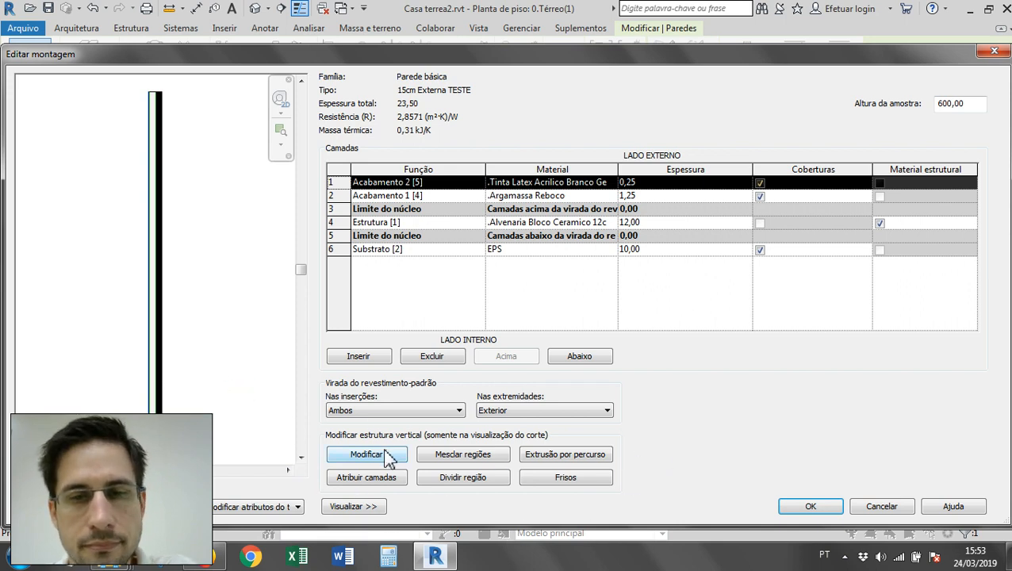
- Examine the wall's layers and upper end in the section preview
{"action": "scroll", "coordinate": [249, 426], "scroll_direction": "up", "scroll_amount": 2}
{"action": "middle_click_drag", "start_coordinate": [144, 429], "coordinate": [224, 398]}
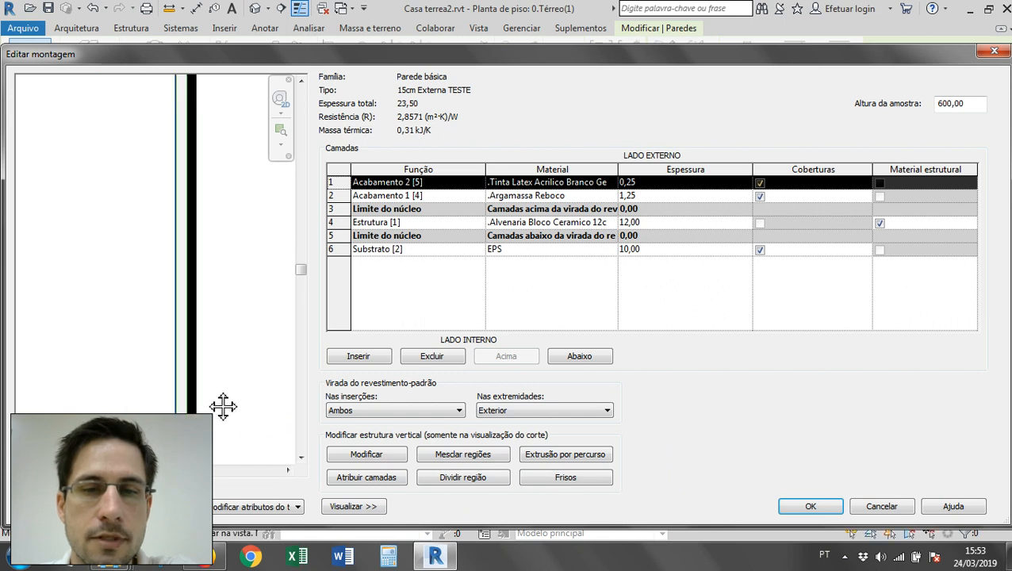
{"action": "scroll", "coordinate": [207, 401], "scroll_direction": "down", "scroll_amount": 1}
{"action": "scroll", "coordinate": [204, 401], "scroll_direction": "down", "scroll_amount": 1}
{"action": "middle_click_drag", "start_coordinate": [212, 337], "coordinate": [188, 377]}
{"action": "scroll", "coordinate": [188, 376], "scroll_direction": "down", "scroll_amount": 1}
{"action": "middle_click_drag", "start_coordinate": [190, 294], "coordinate": [208, 333]}
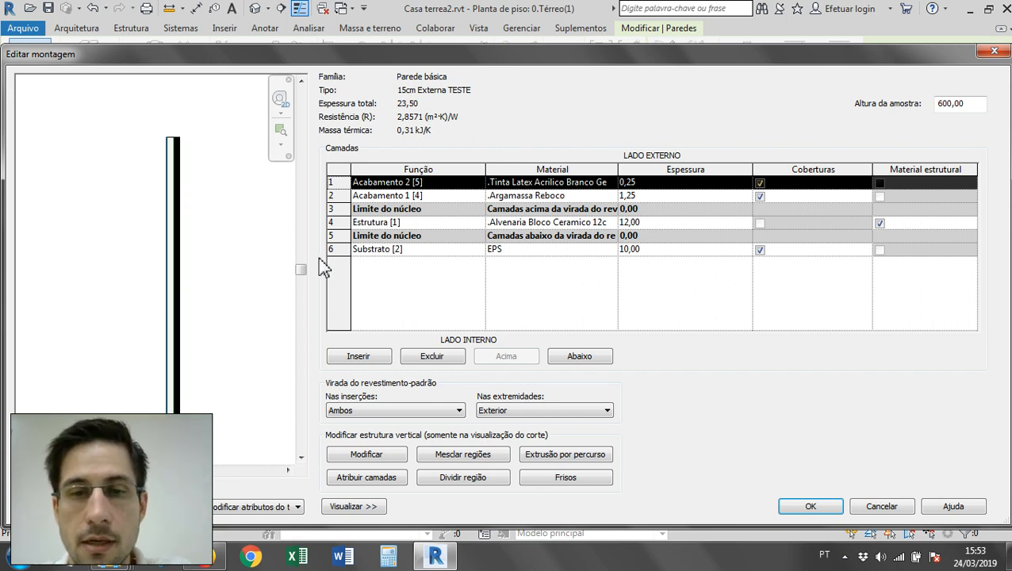
{"action": "middle_click_drag", "start_coordinate": [222, 292], "coordinate": [221, 285]}
- Add a wall sweep to the wall type using the profile Perfil Retangular : 1x25cm
{"action": "left_click", "coordinate": [591, 455]}
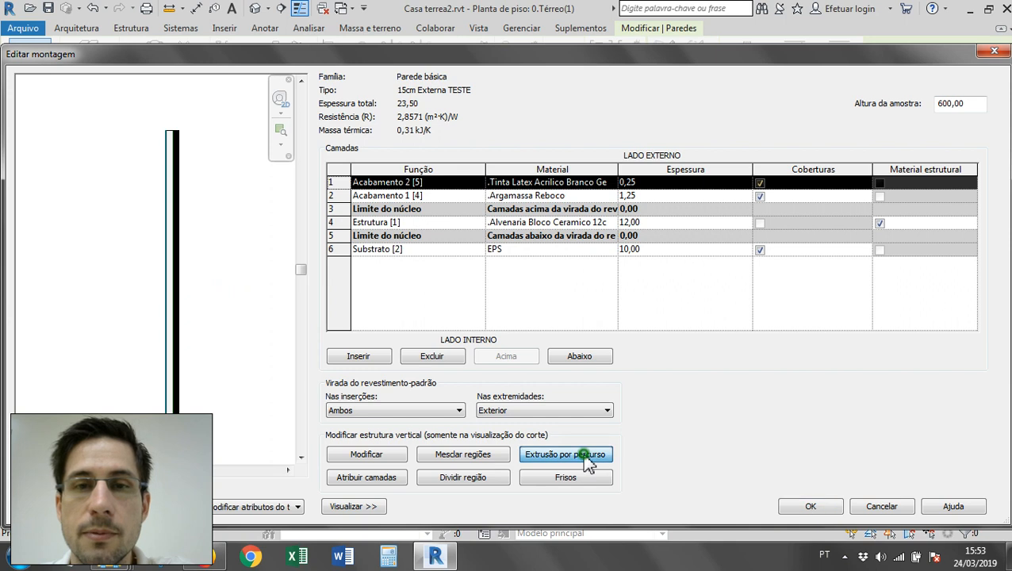
{"action": "left_click", "coordinate": [587, 391]}
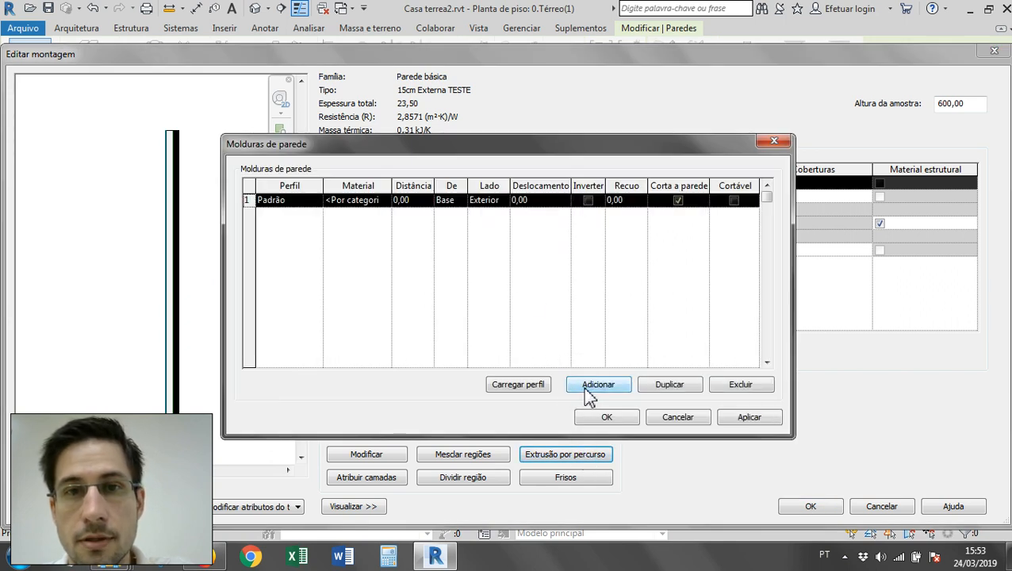
{"action": "left_click", "coordinate": [312, 201]}
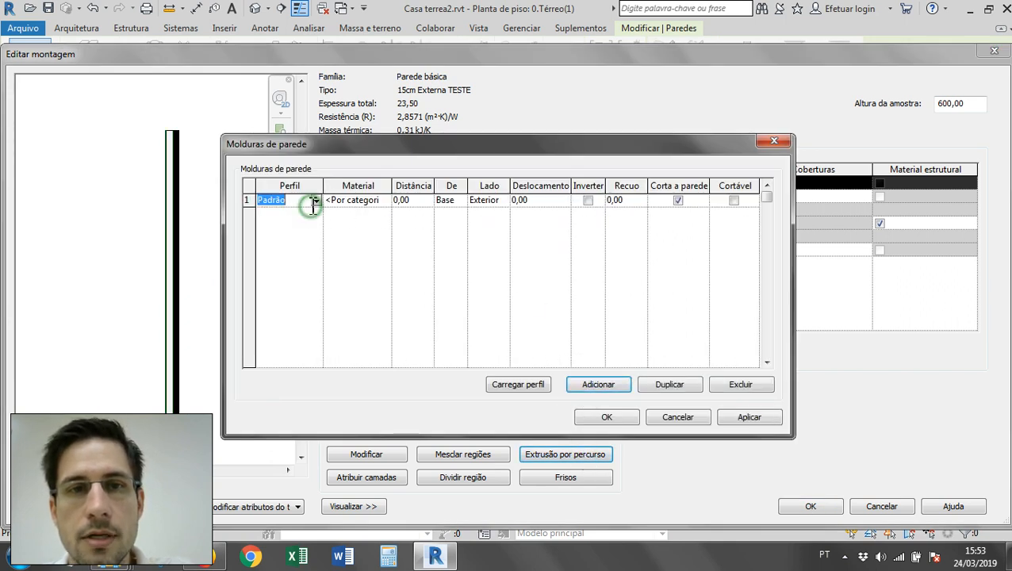
{"action": "left_click", "coordinate": [316, 200]}
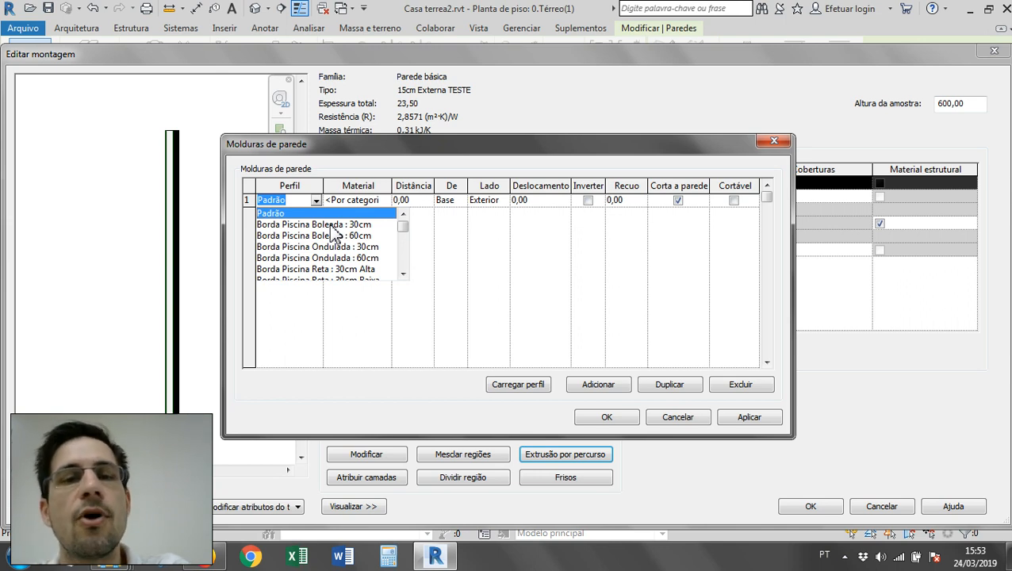
{"action": "scroll", "coordinate": [340, 234], "scroll_direction": "down", "scroll_amount": 5}
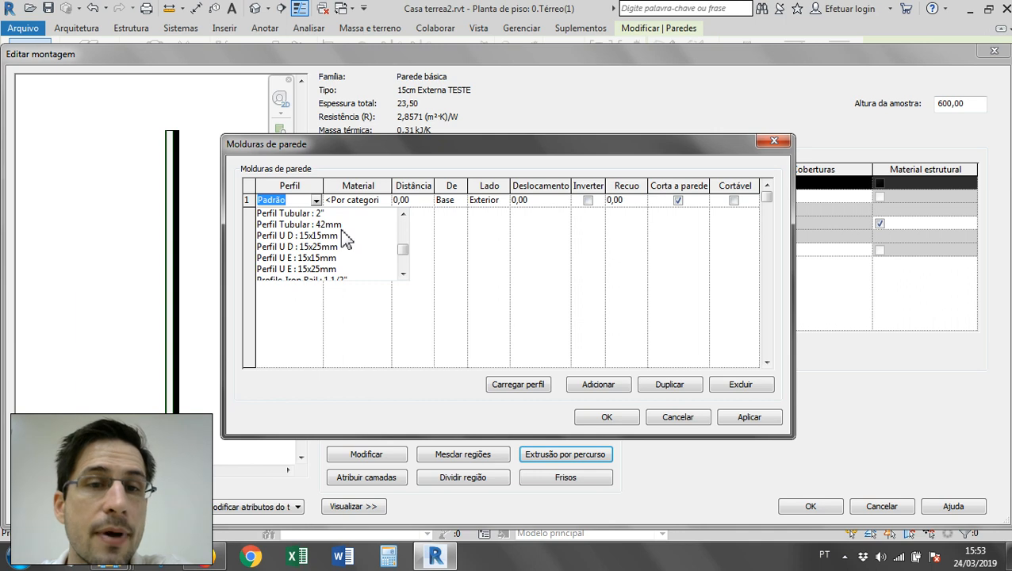
{"action": "scroll", "coordinate": [343, 237], "scroll_direction": "up", "scroll_amount": 2}
{"action": "scroll", "coordinate": [344, 236], "scroll_direction": "up", "scroll_amount": 4}
{"action": "scroll", "coordinate": [343, 238], "scroll_direction": "down", "scroll_amount": 2}
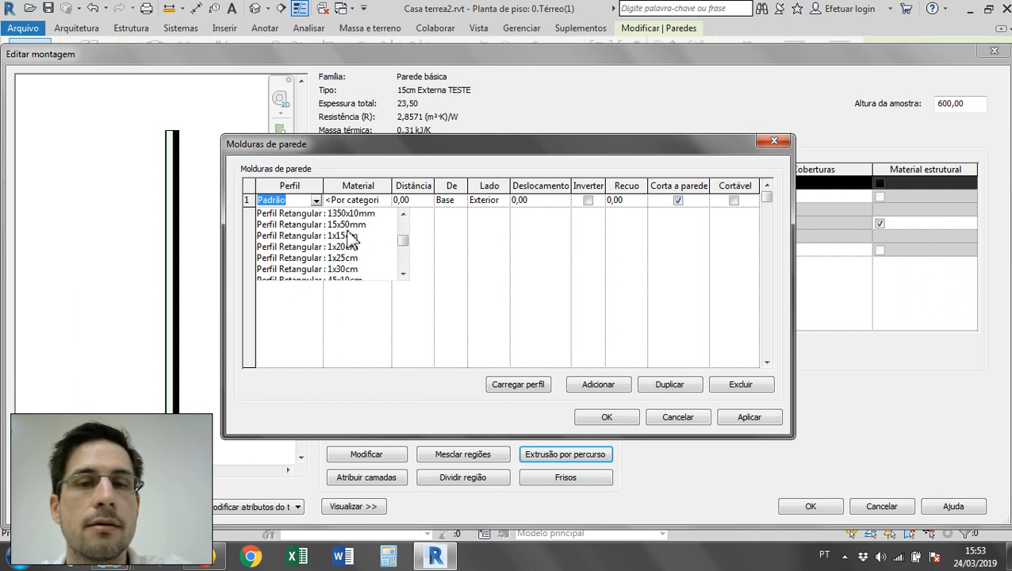
{"action": "left_click", "coordinate": [342, 257]}
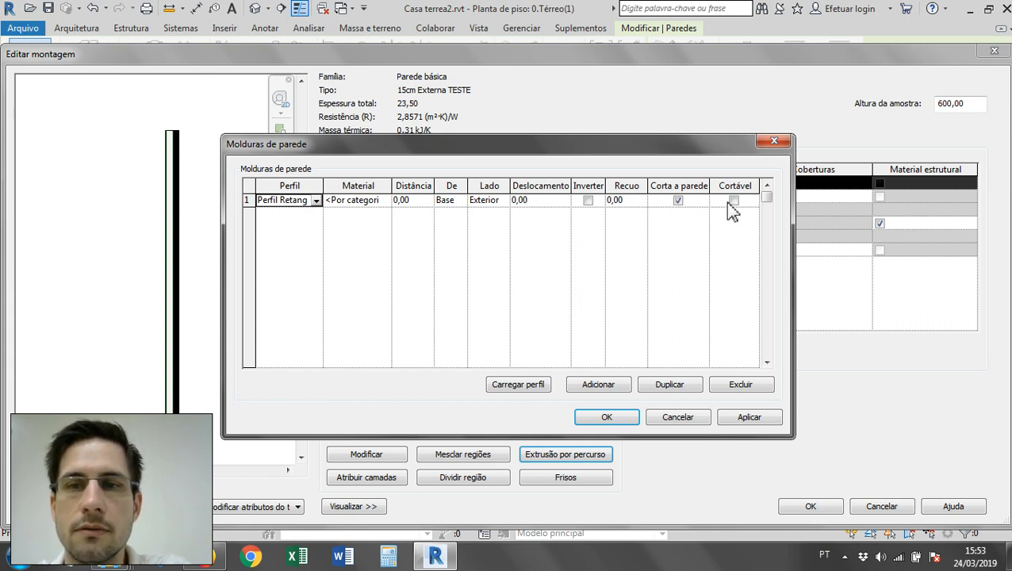
{"action": "left_click", "coordinate": [607, 417]}
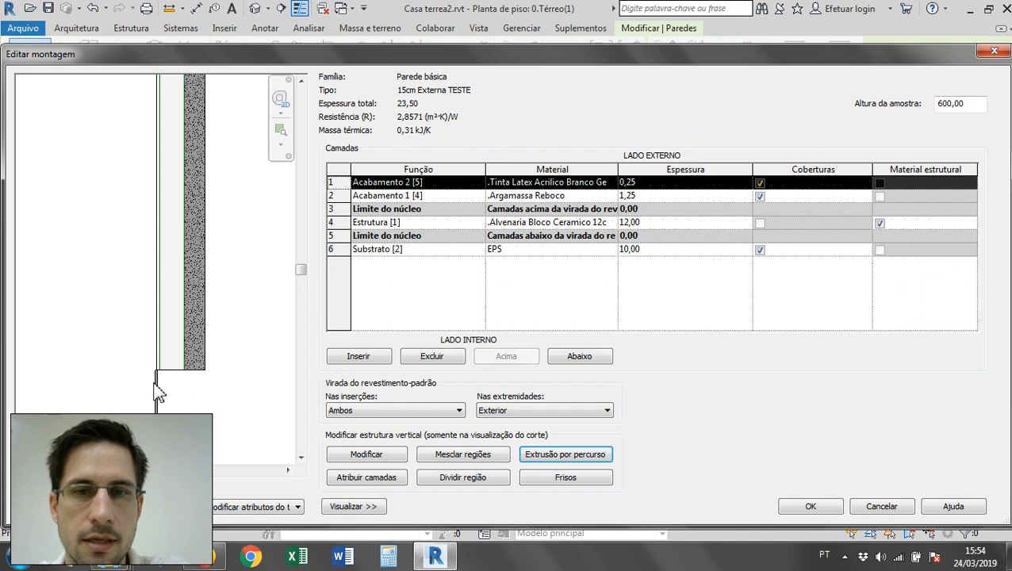
- Set the wall sweep's offset (Deslocamento) to 15
{"action": "left_click", "coordinate": [558, 453]}
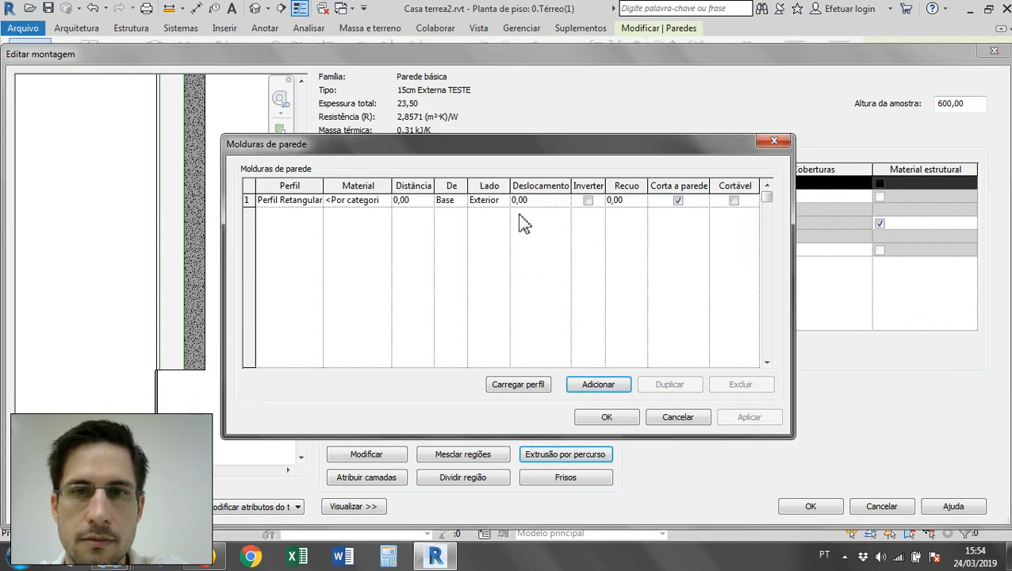
{"action": "left_click", "coordinate": [535, 200]}
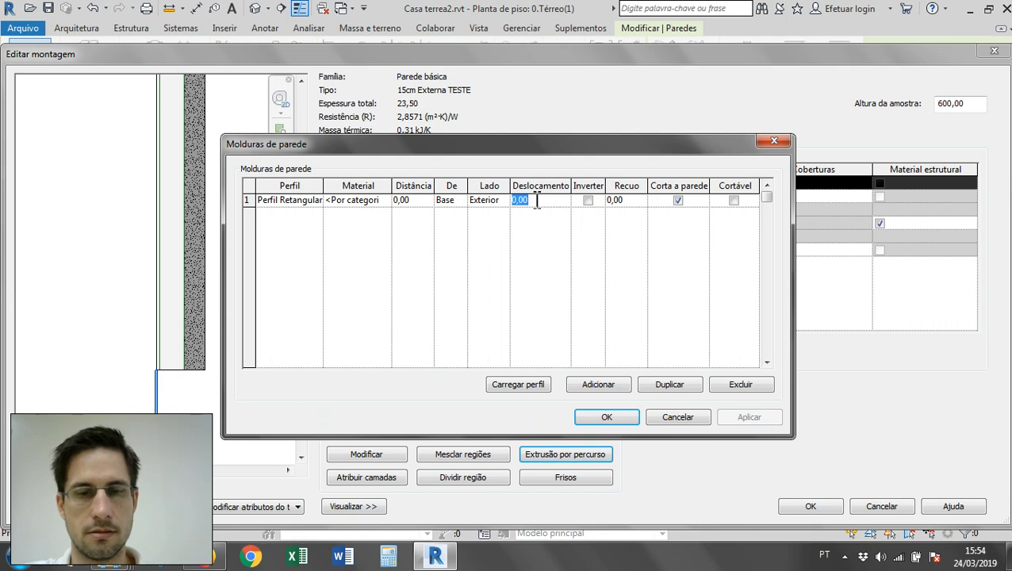
{"action": "type", "text": "15"}
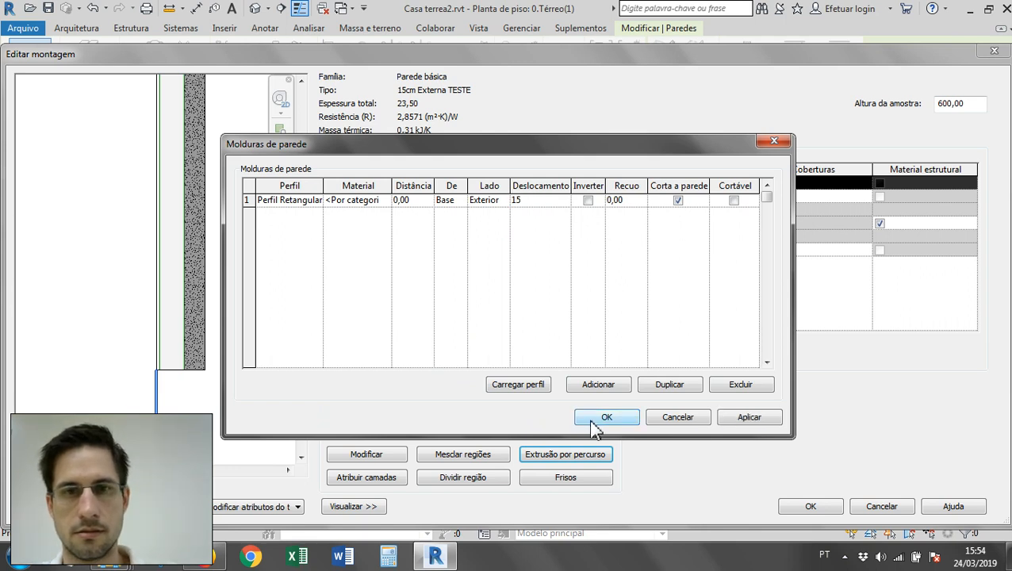
{"action": "left_click", "coordinate": [601, 418]}
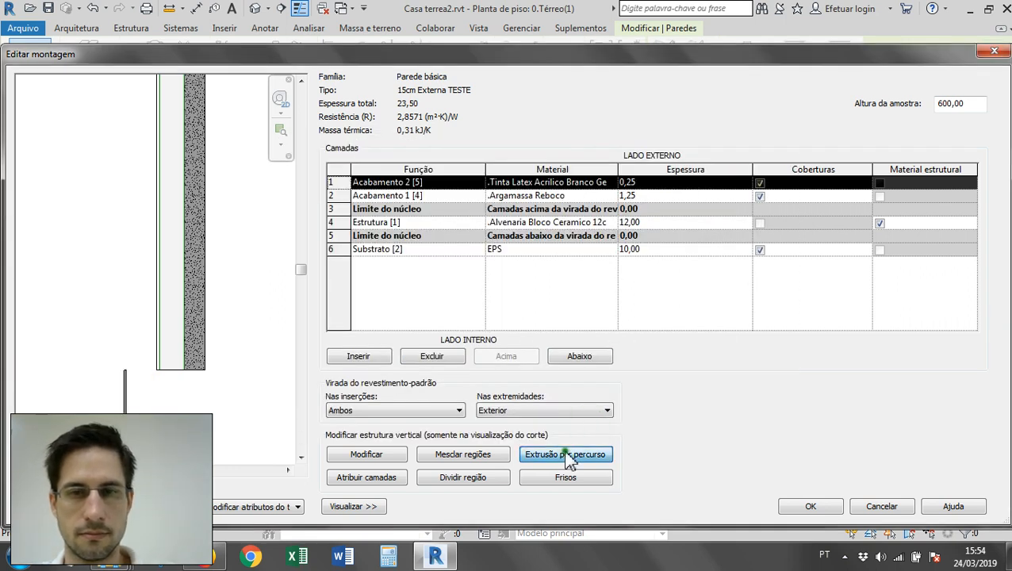
- Reset the wall sweep's offset (Deslocamento) to 0 and set its setback (Recuo) to 15
{"action": "left_click", "coordinate": [535, 455]}
{"action": "left_click", "coordinate": [547, 201]}
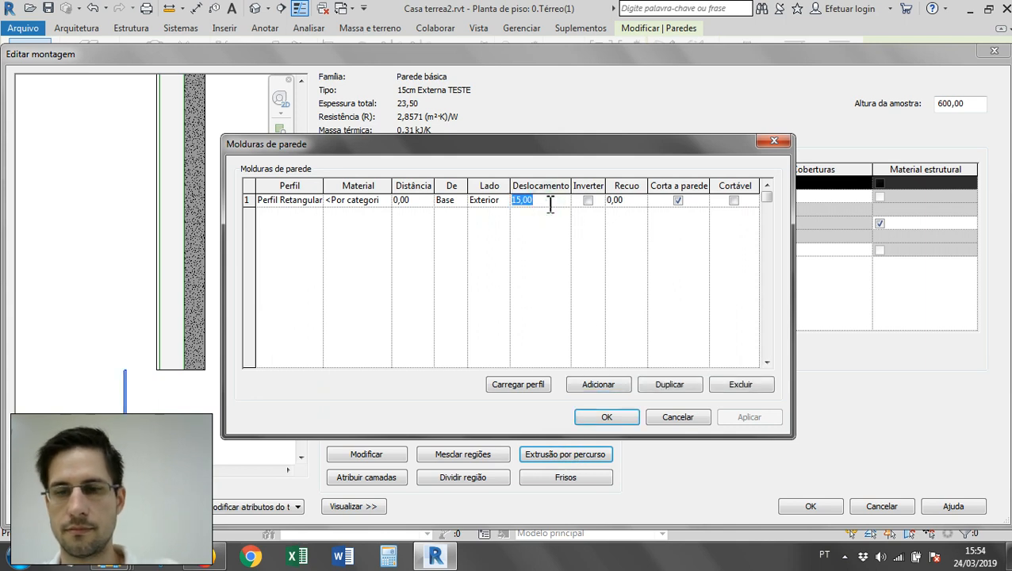
{"action": "type", "text": "0"}
{"action": "left_click", "coordinate": [634, 200]}
{"action": "type", "text": "15"}
{"action": "left_click", "coordinate": [620, 416]}
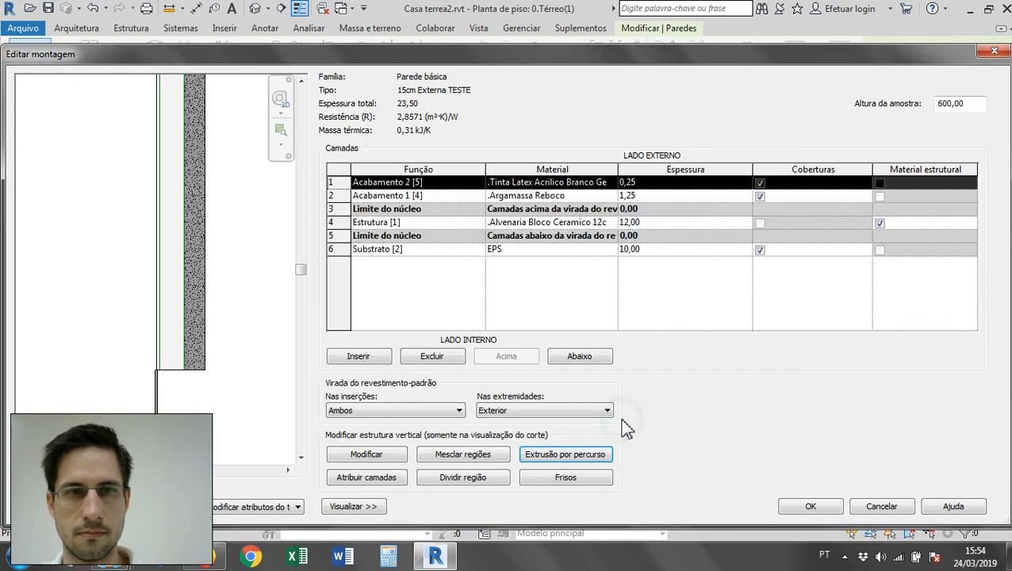
- Reset the wall sweep's setback (Recuo) to 0 and set its distance from the base to 15
{"action": "left_click", "coordinate": [570, 454]}
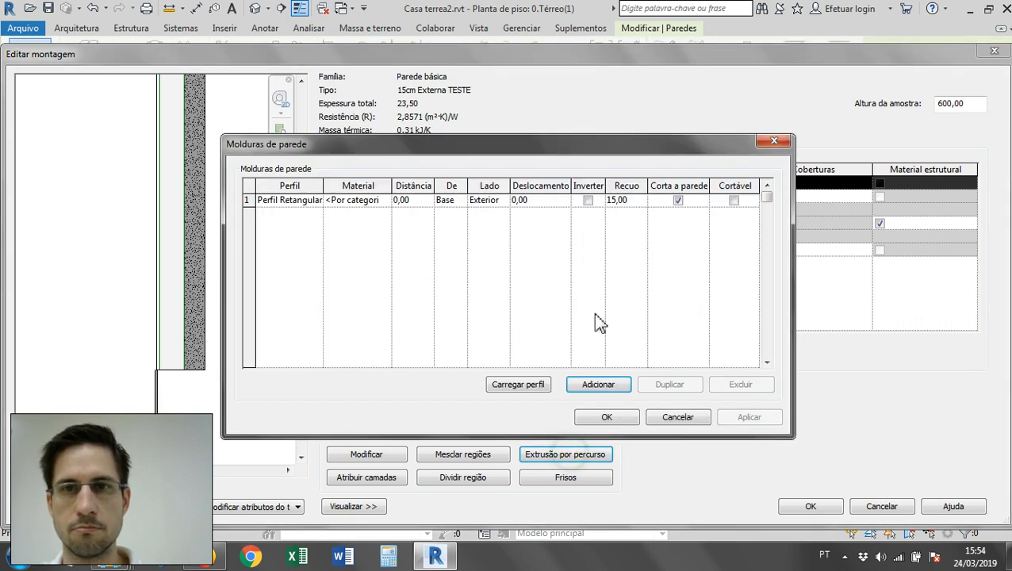
{"action": "left_click", "coordinate": [644, 204]}
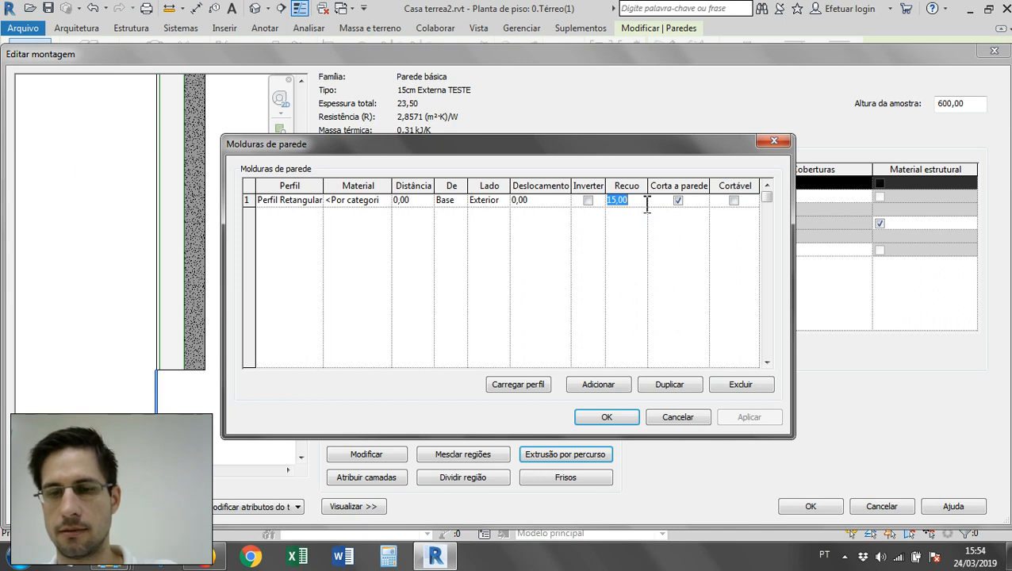
{"action": "type", "text": "0"}
{"action": "left_click", "coordinate": [434, 203]}
{"action": "left_click", "coordinate": [420, 200]}
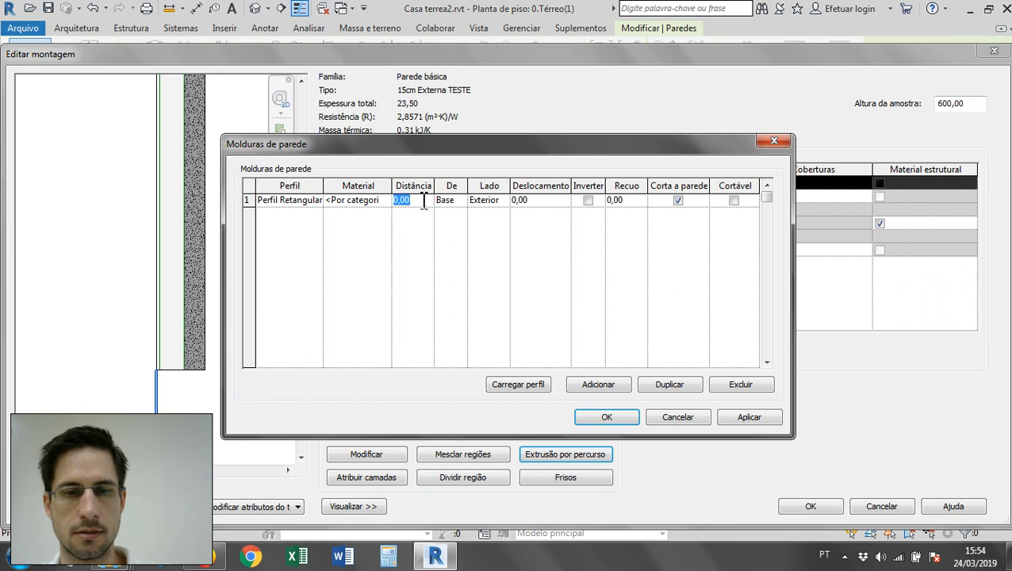
{"action": "left_click", "coordinate": [608, 417]}
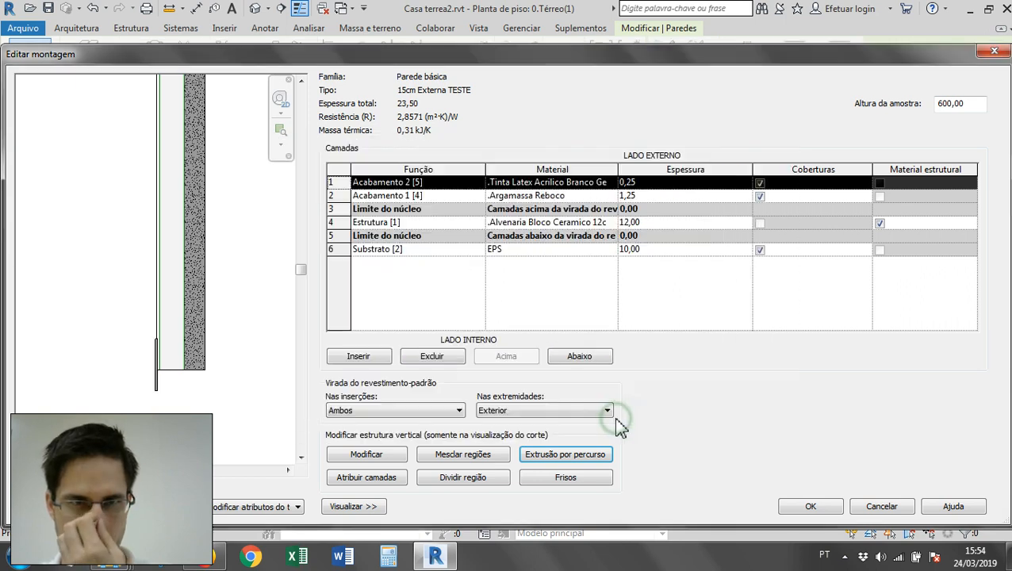
- Set the wall sweep's distance from the base to 20
{"action": "left_click", "coordinate": [543, 456]}
{"action": "left_click", "coordinate": [428, 201]}
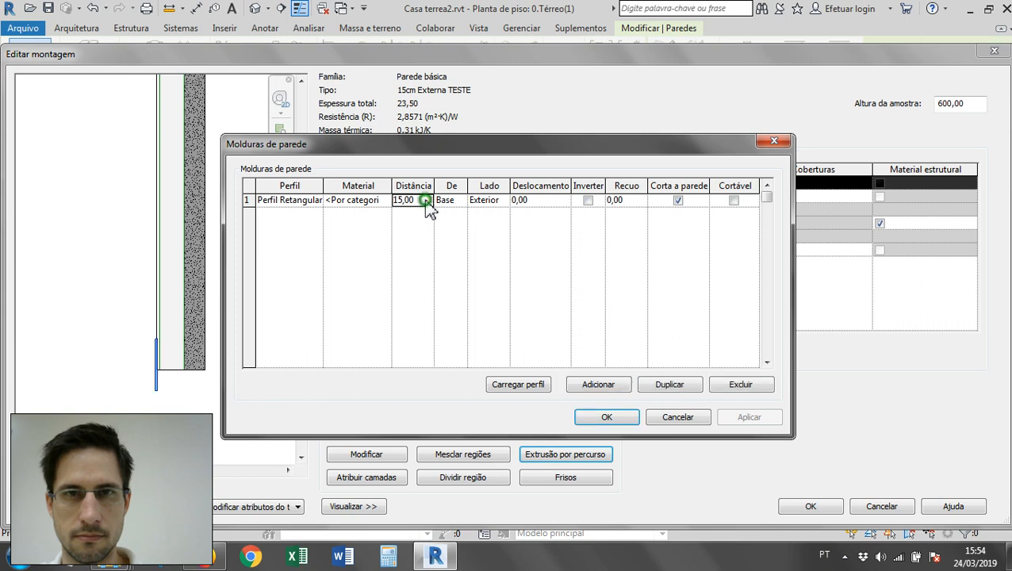
{"action": "type", "text": "2,0"}
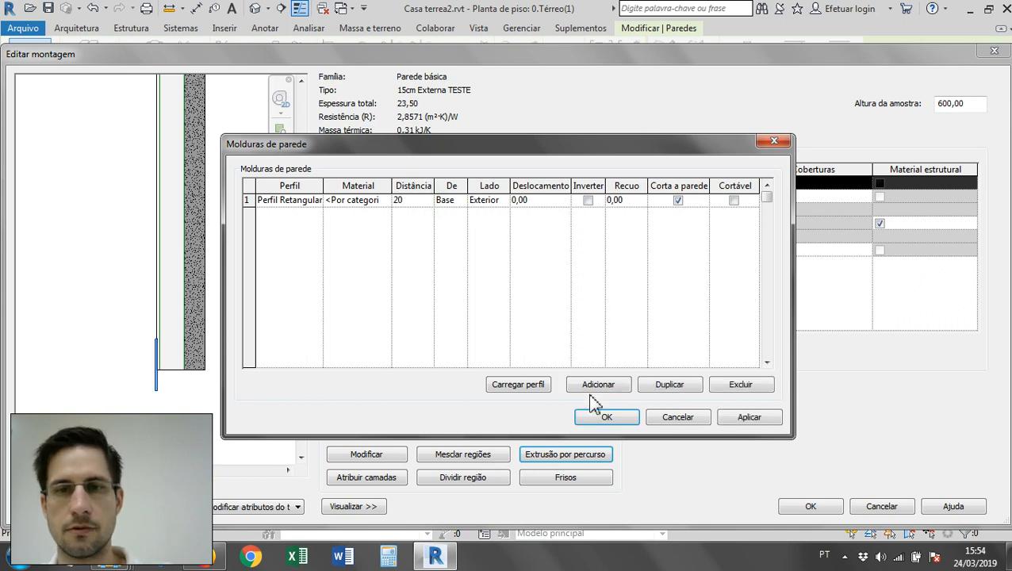
{"action": "left_click", "coordinate": [606, 415]}
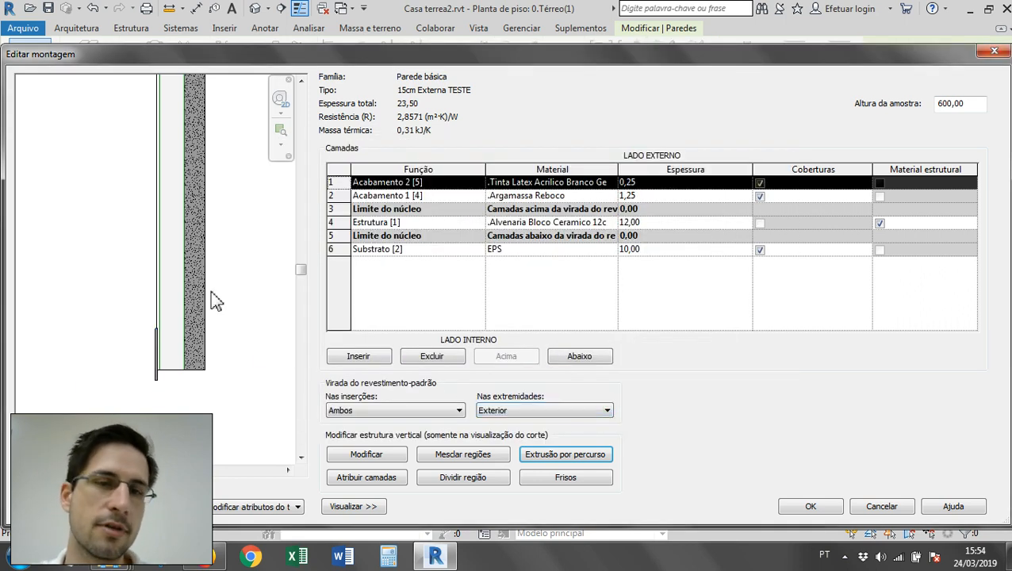
- Examine the upper end of the wall and its EPS layer in the section preview
{"action": "middle_click_drag", "start_coordinate": [209, 290], "coordinate": [214, 332]}
{"action": "scroll", "coordinate": [214, 332], "scroll_direction": "down", "scroll_amount": 3}
{"action": "middle_click_drag", "start_coordinate": [188, 198], "coordinate": [140, 292]}
{"action": "middle_click_drag", "start_coordinate": [181, 176], "coordinate": [215, 357]}
{"action": "middle_click_drag", "start_coordinate": [215, 119], "coordinate": [209, 266]}
{"action": "scroll", "coordinate": [199, 172], "scroll_direction": "up", "scroll_amount": 4}
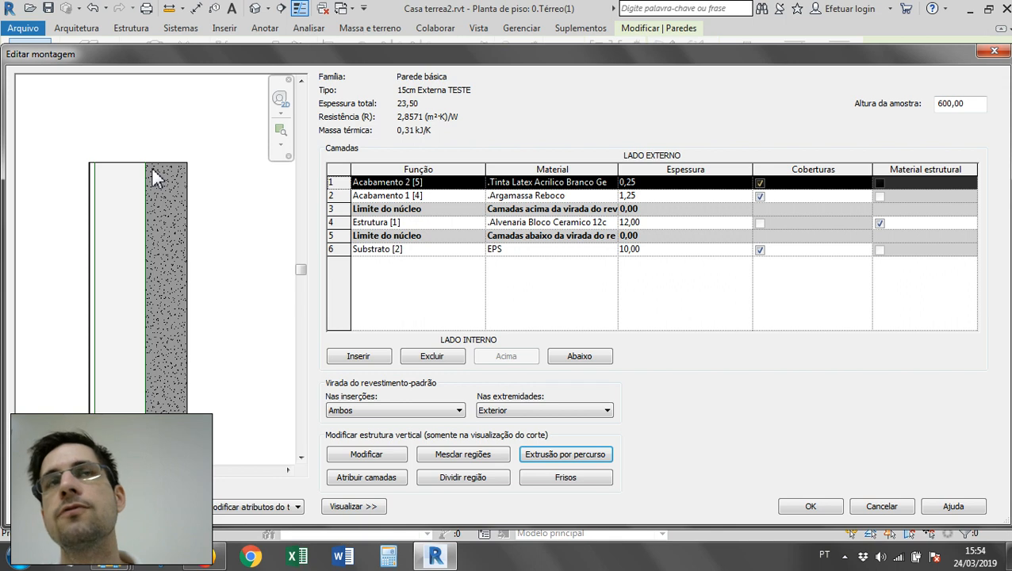
- Unlock the top edge of the wall's EPS layer in the section preview
{"action": "scroll", "coordinate": [155, 176], "scroll_direction": "up", "scroll_amount": 2}
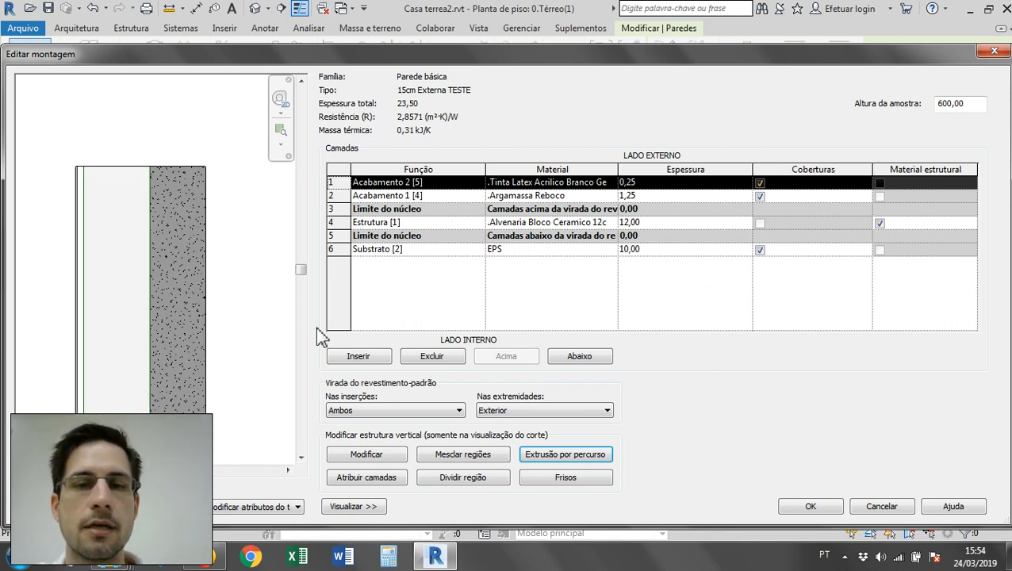
{"action": "left_click", "coordinate": [395, 453]}
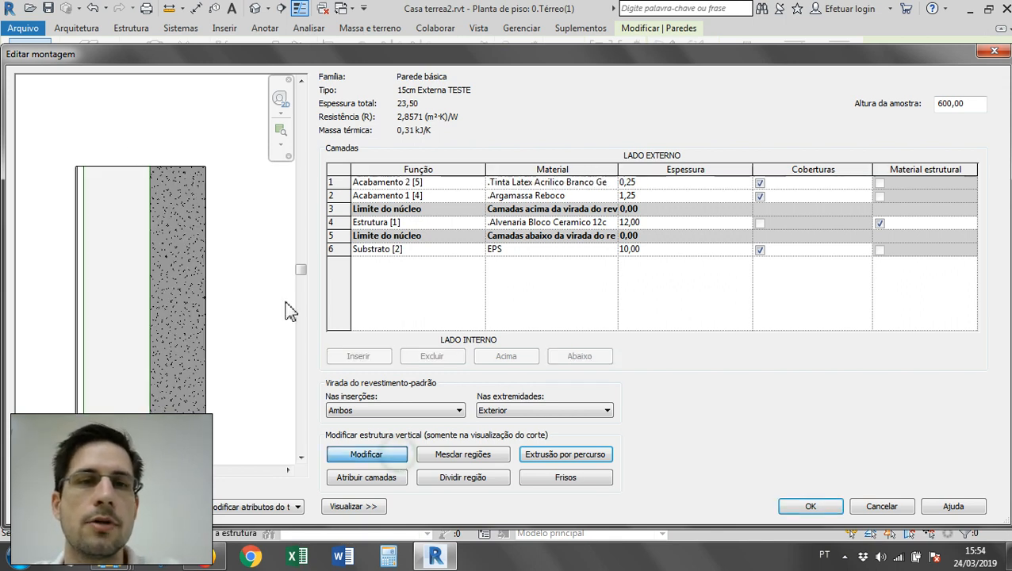
{"action": "left_click", "coordinate": [185, 167]}
{"action": "left_click", "coordinate": [178, 153]}
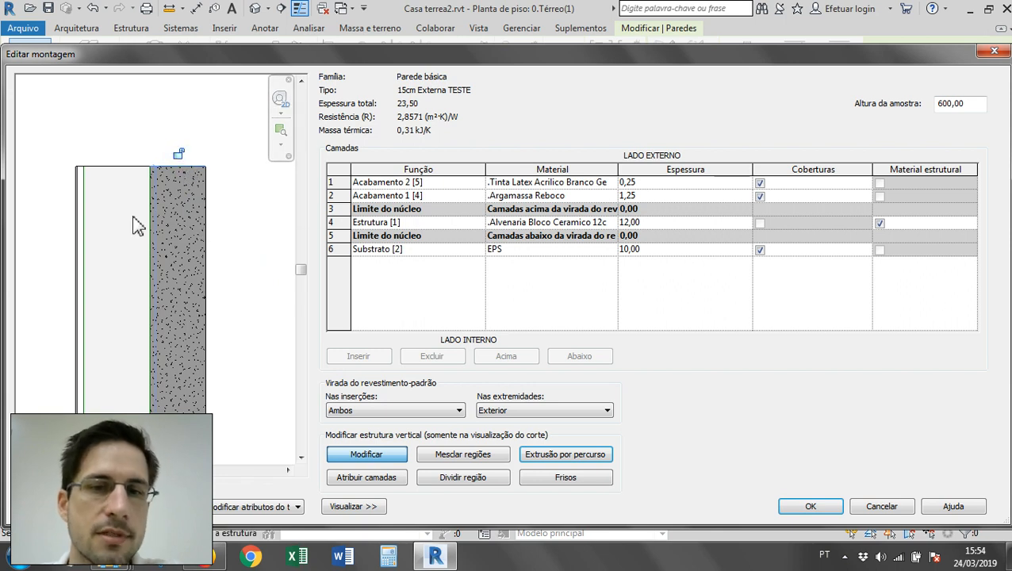
{"action": "scroll", "coordinate": [189, 157], "scroll_direction": "down", "scroll_amount": 2}
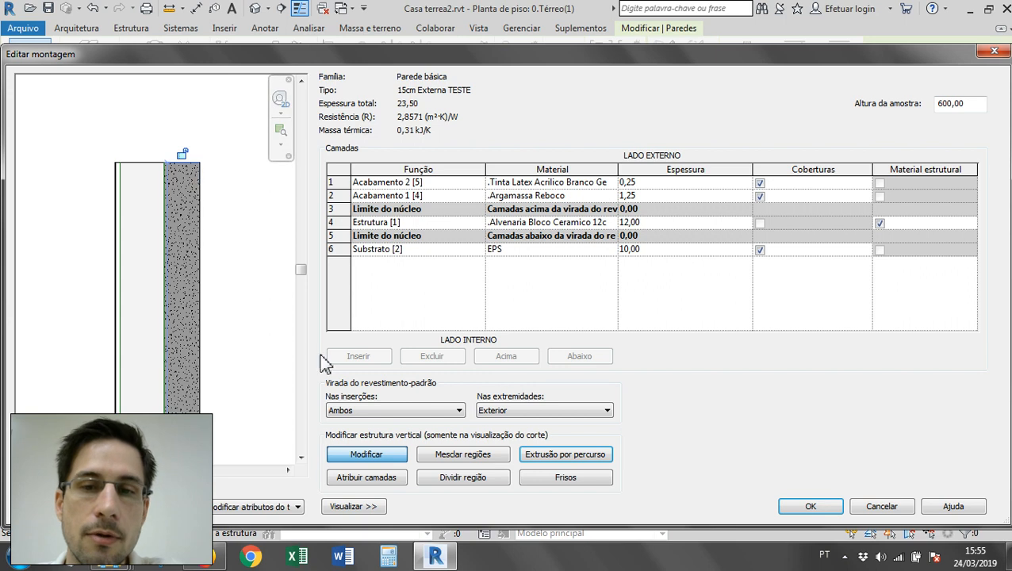
- Add a reveal (Friso) to the wall assembly using the profile Perfil Retangular : 15x50mm
{"action": "left_click", "coordinate": [557, 480]}
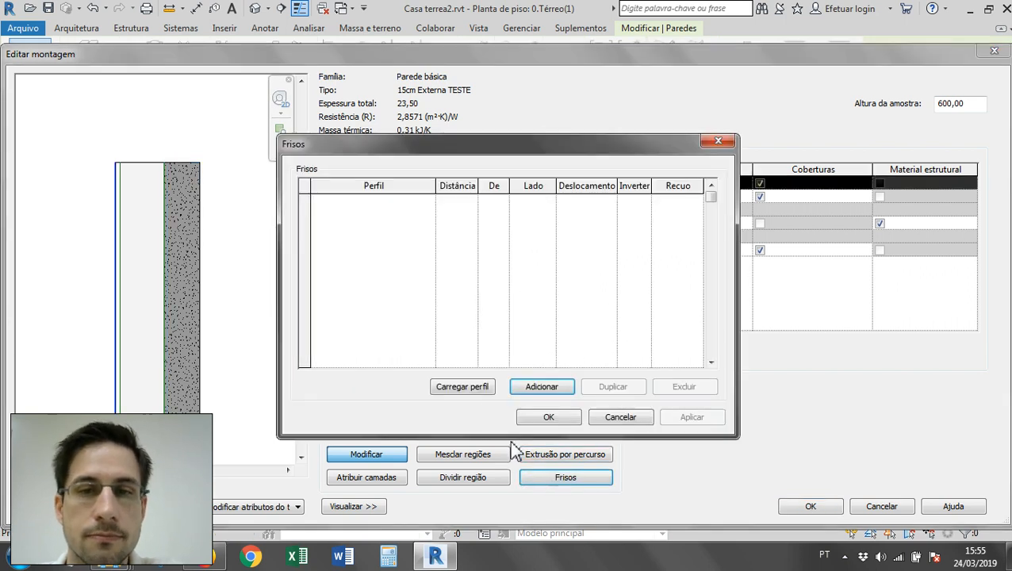
{"action": "left_click", "coordinate": [532, 387]}
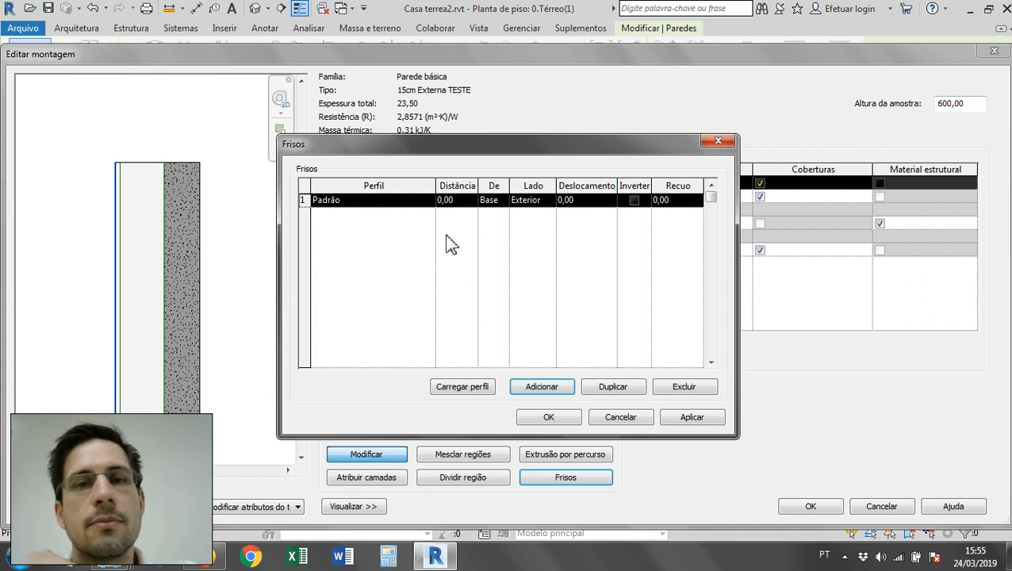
{"action": "left_click", "coordinate": [429, 200]}
{"action": "scroll", "coordinate": [414, 238], "scroll_direction": "down", "scroll_amount": 5}
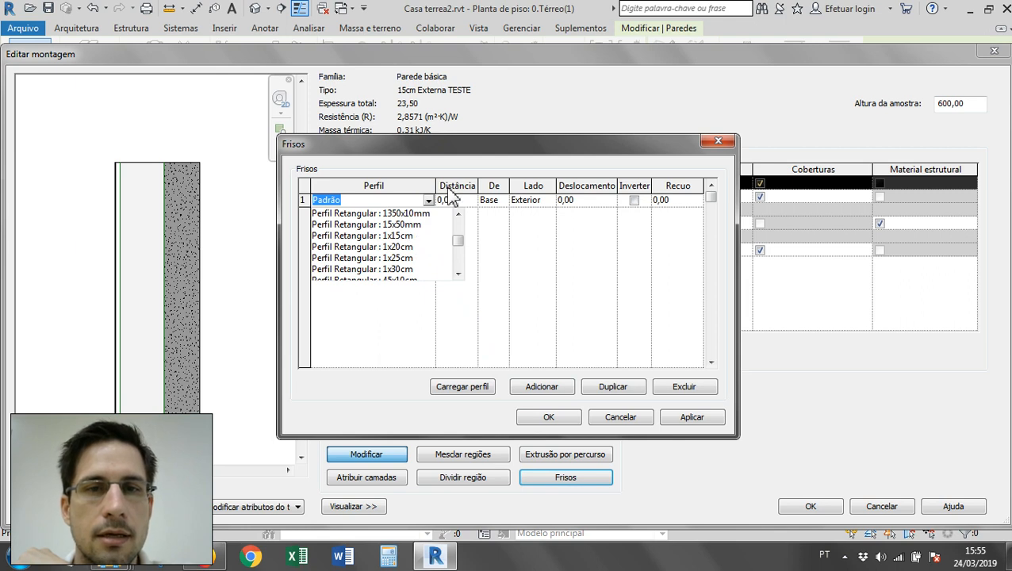
{"action": "left_click", "coordinate": [418, 225]}
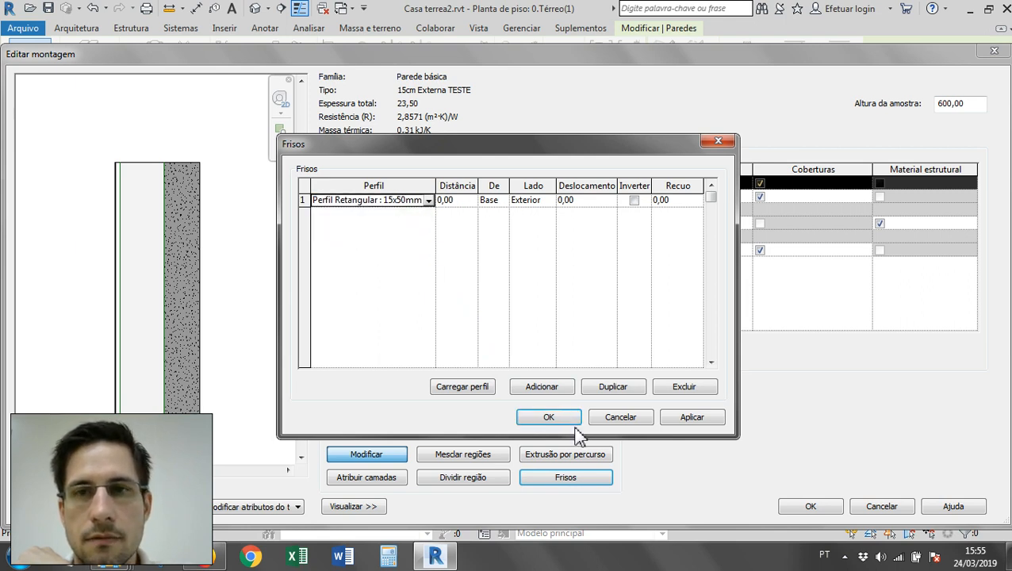
{"action": "left_click", "coordinate": [549, 417]}
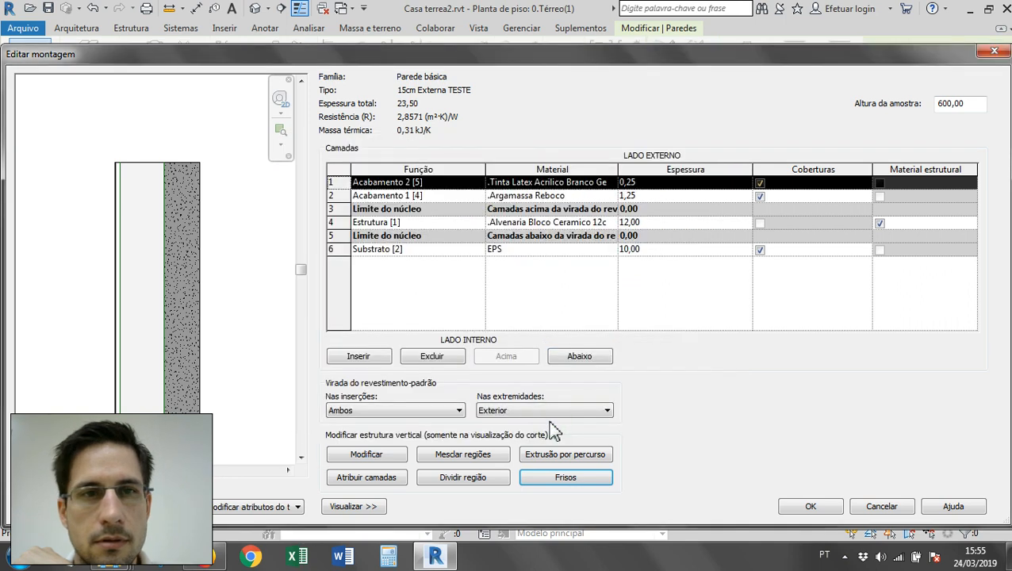
- Set the reveal's distance from the wall base to 100
{"action": "scroll", "coordinate": [133, 138], "scroll_direction": "down", "scroll_amount": 8}
{"action": "scroll", "coordinate": [148, 357], "scroll_direction": "up", "scroll_amount": 3}
{"action": "scroll", "coordinate": [142, 367], "scroll_direction": "up", "scroll_amount": 5}
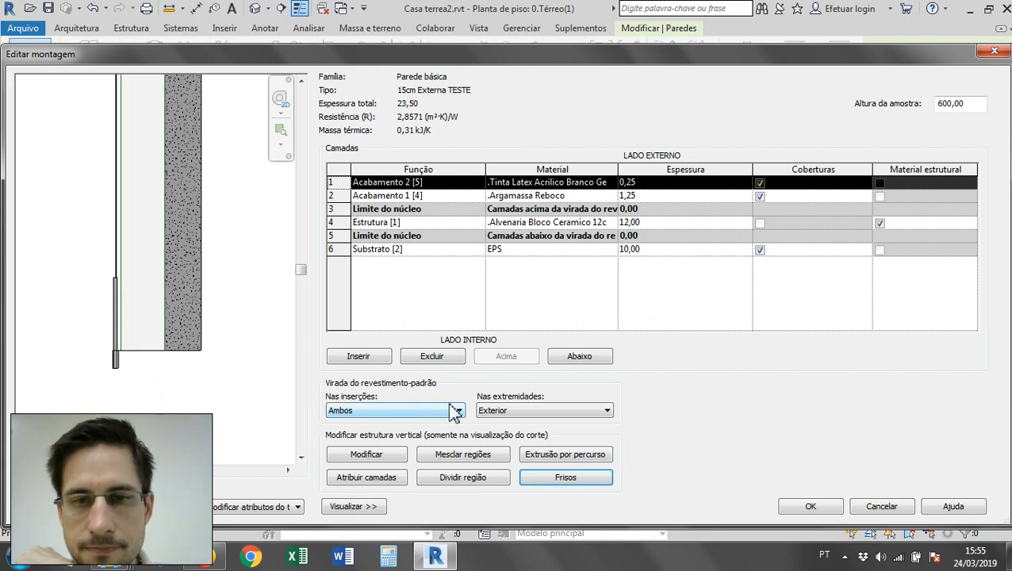
{"action": "left_click", "coordinate": [593, 476]}
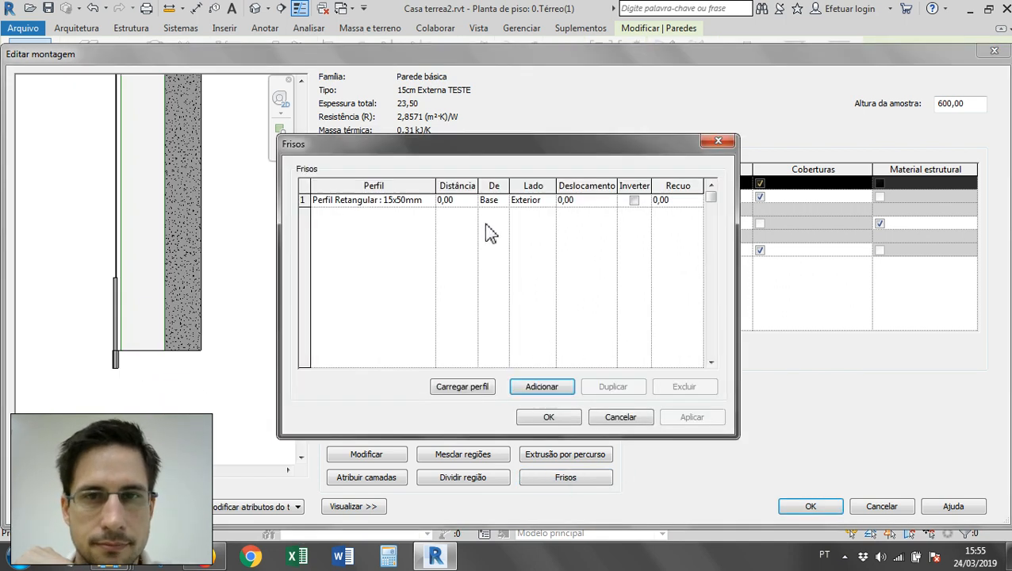
{"action": "left_click", "coordinate": [463, 199]}
{"action": "left_click", "coordinate": [466, 199]}
{"action": "type", "text": "10"}
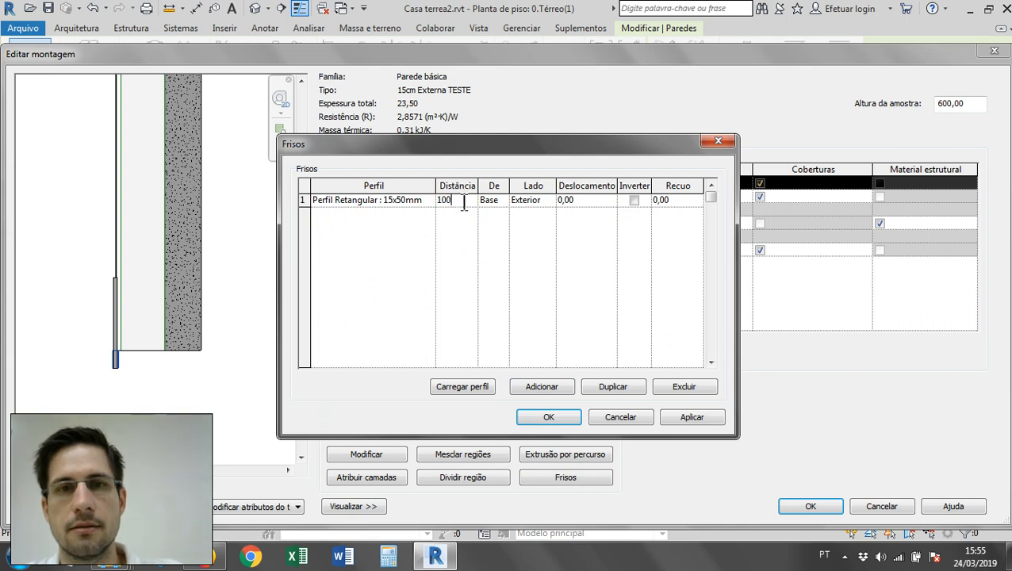
{"action": "left_click", "coordinate": [549, 417]}
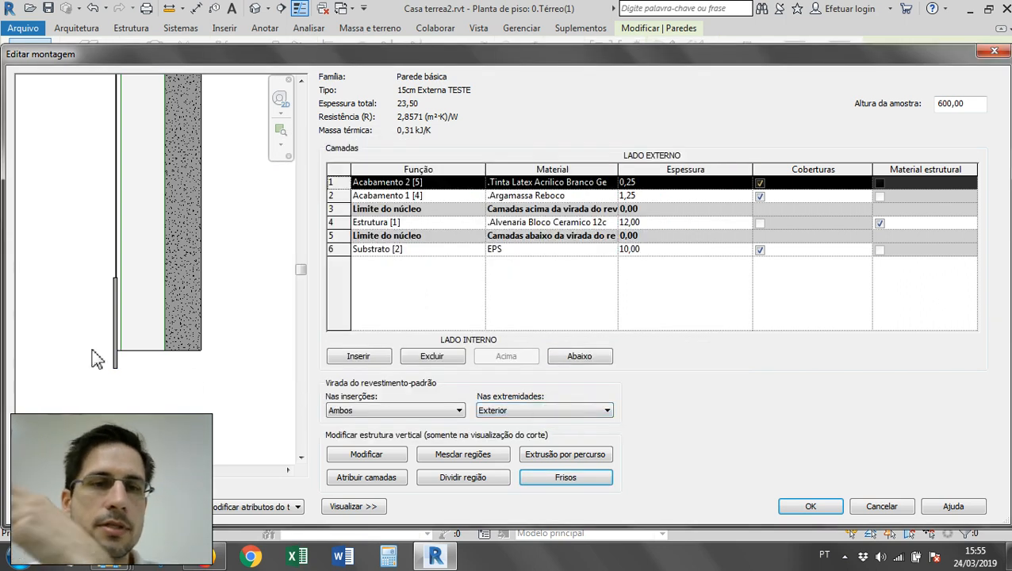
- Check the reveal on the exterior face in the section preview and accept the wall assembly and type changes
{"action": "scroll", "coordinate": [152, 362], "scroll_direction": "up", "scroll_amount": 2}
{"action": "scroll", "coordinate": [147, 246], "scroll_direction": "up", "scroll_amount": 2}
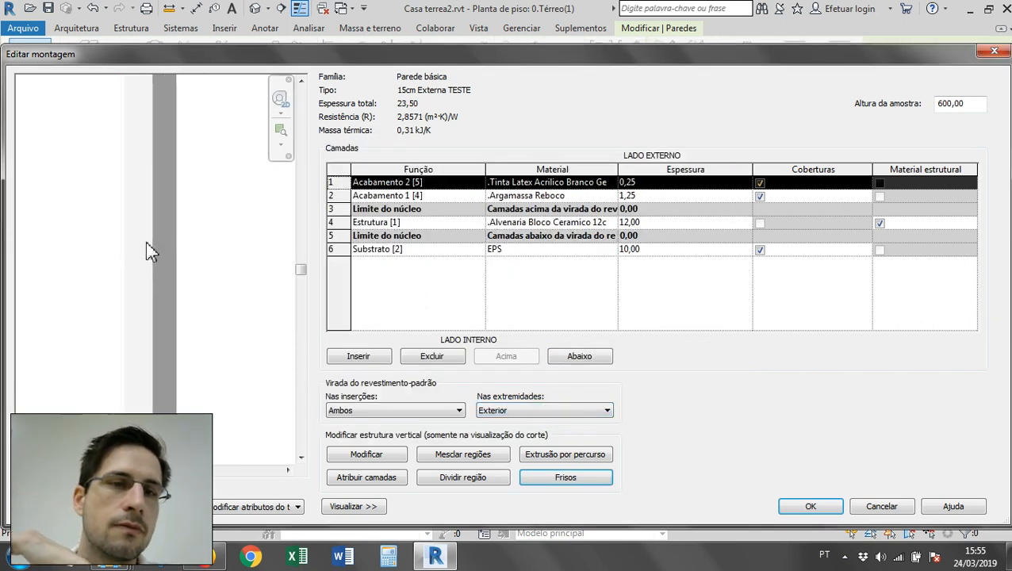
{"action": "scroll", "coordinate": [106, 320], "scroll_direction": "up", "scroll_amount": 3}
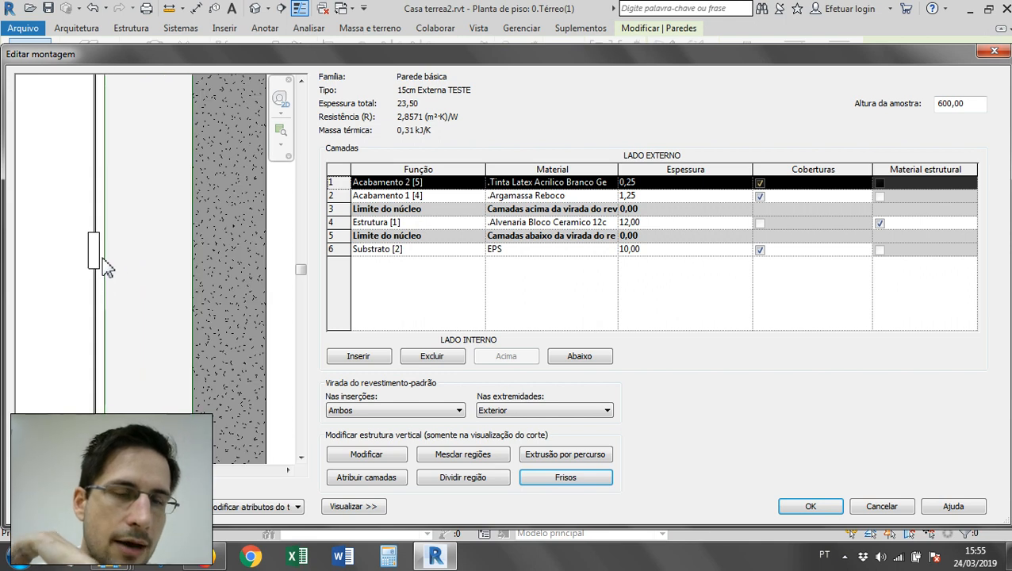
{"action": "left_click", "coordinate": [817, 507]}
{"action": "left_click", "coordinate": [826, 510]}
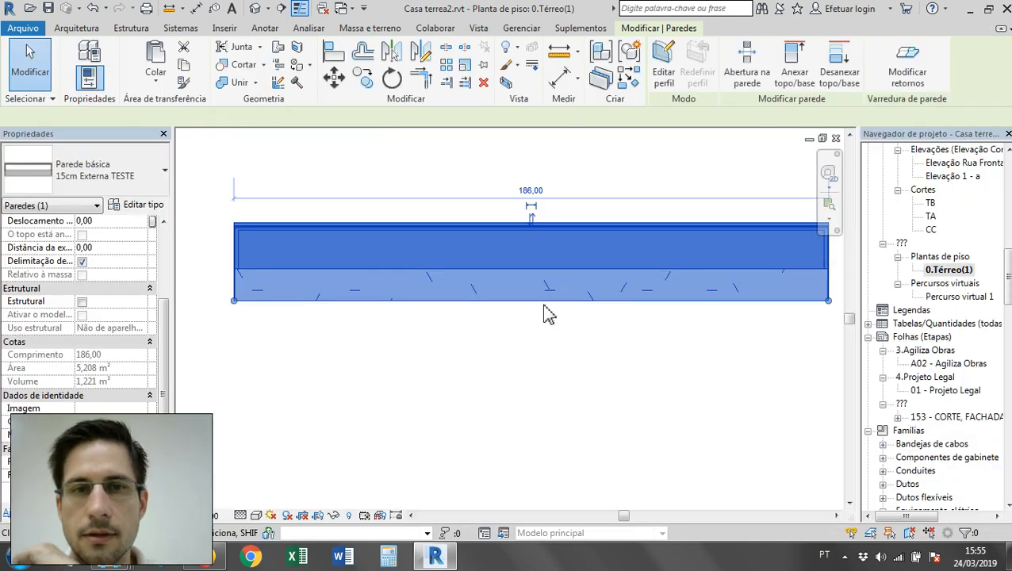
- Switch to the 3D view and examine the sweep and reveal near the base of the test wall
{"action": "left_click", "coordinate": [512, 374]}
{"action": "key", "text": "ctrl+Tab"}
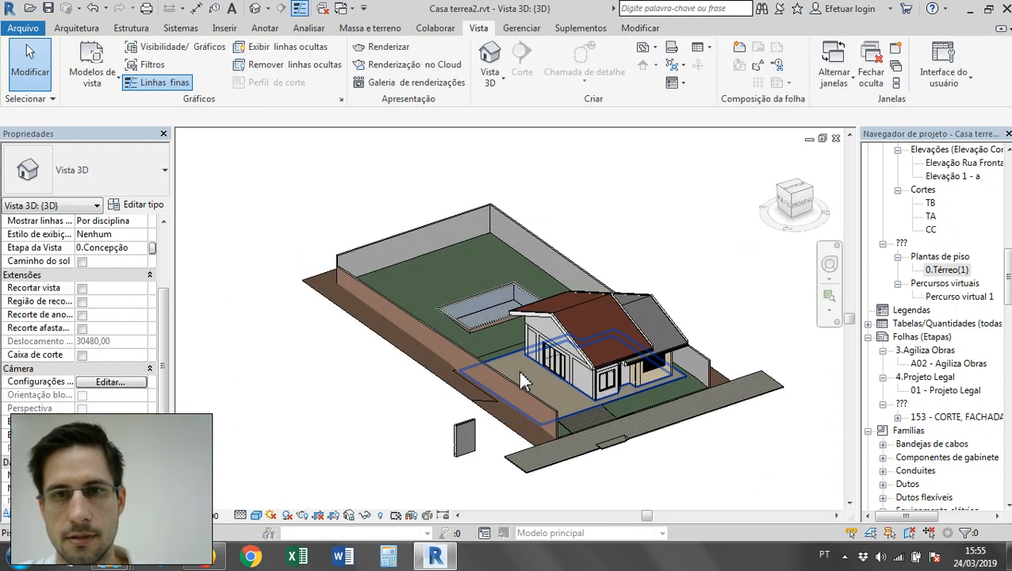
{"action": "scroll", "coordinate": [444, 465], "scroll_direction": "up", "scroll_amount": 5}
{"action": "left_click", "coordinate": [492, 445]}
{"action": "middle_click_drag", "start_coordinate": [492, 445], "coordinate": [693, 483], "text": "shift"}
{"action": "left_click", "coordinate": [679, 472]}
{"action": "scroll", "coordinate": [672, 462], "scroll_direction": "up", "scroll_amount": 4}
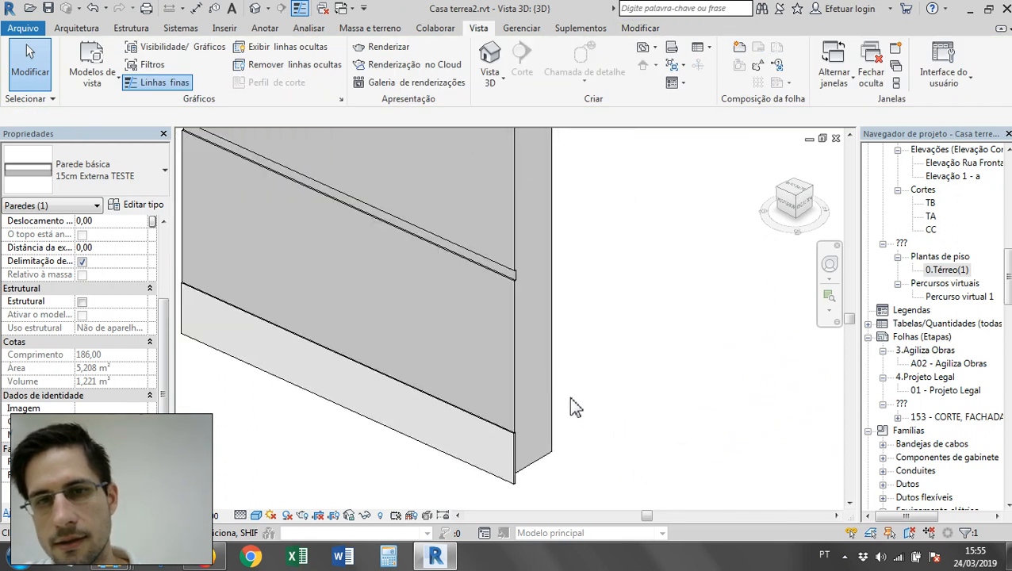
{"action": "scroll", "coordinate": [541, 325], "scroll_direction": "up", "scroll_amount": 2}
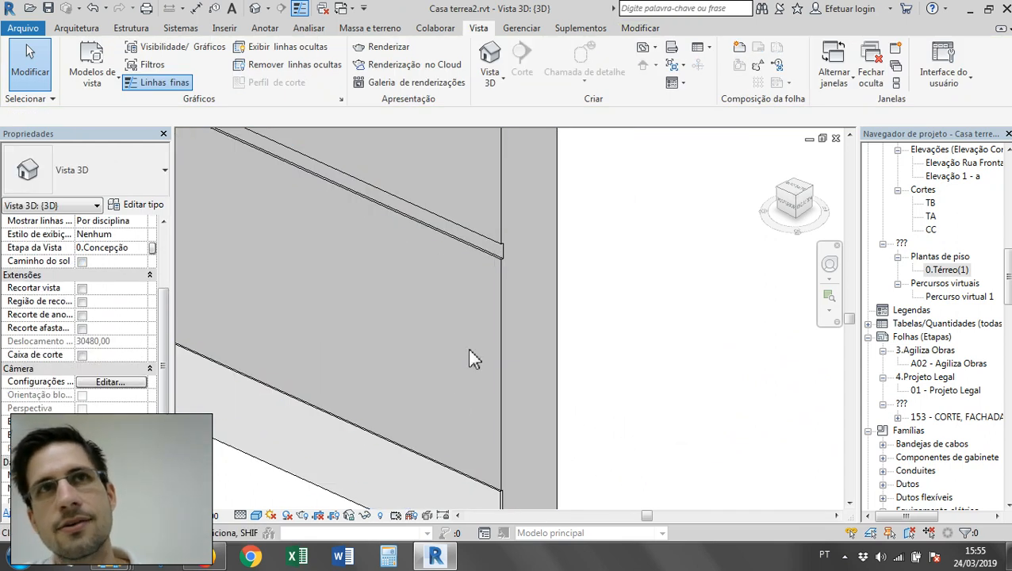
{"action": "middle_click_drag", "start_coordinate": [453, 408], "coordinate": [434, 206]}
{"action": "scroll", "coordinate": [440, 317], "scroll_direction": "up", "scroll_amount": 2}
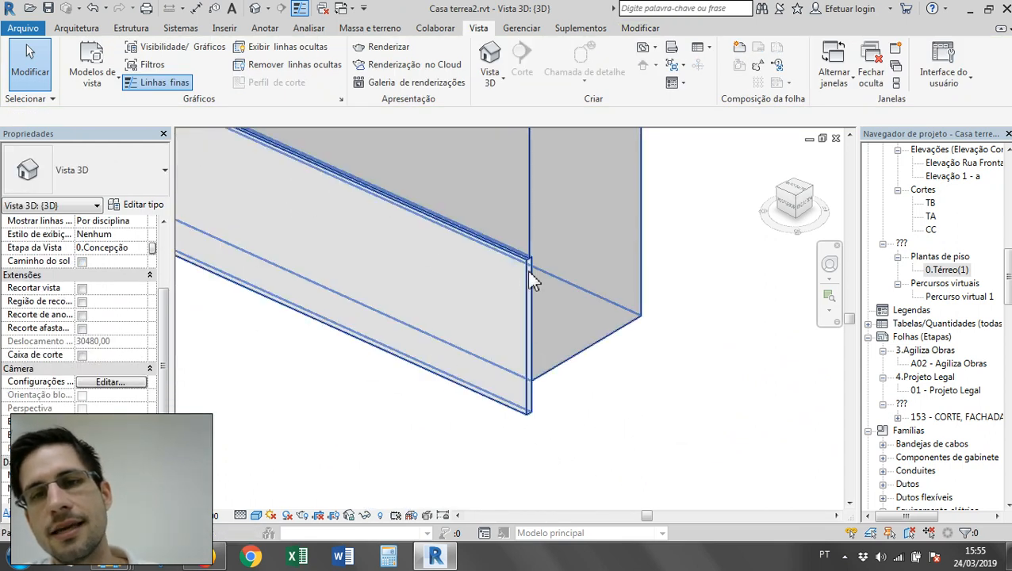
- Set the test wall's top extension distance (Distância da extensão superior) to -30
{"action": "middle_click_drag", "start_coordinate": [540, 390], "coordinate": [548, 293], "text": "shift"}
{"action": "scroll", "coordinate": [560, 293], "scroll_direction": "up", "scroll_amount": 4}
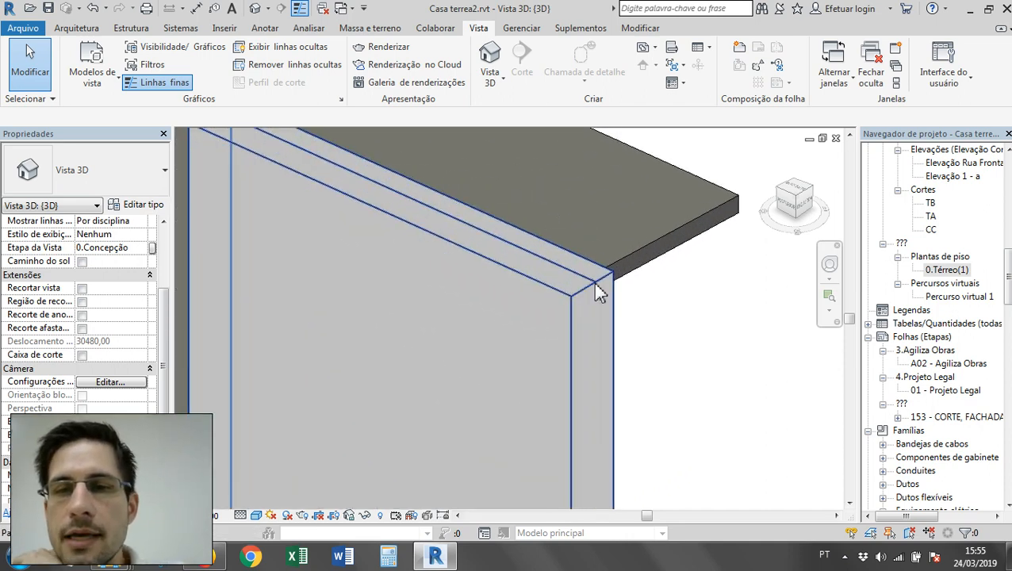
{"action": "left_click", "coordinate": [599, 287]}
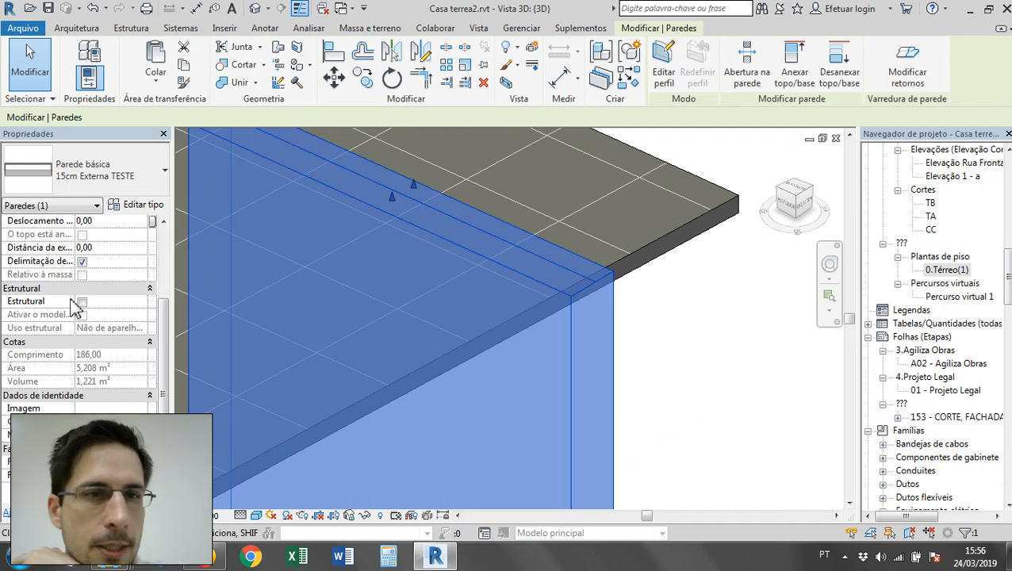
{"action": "scroll", "coordinate": [65, 290], "scroll_direction": "up", "scroll_amount": 3}
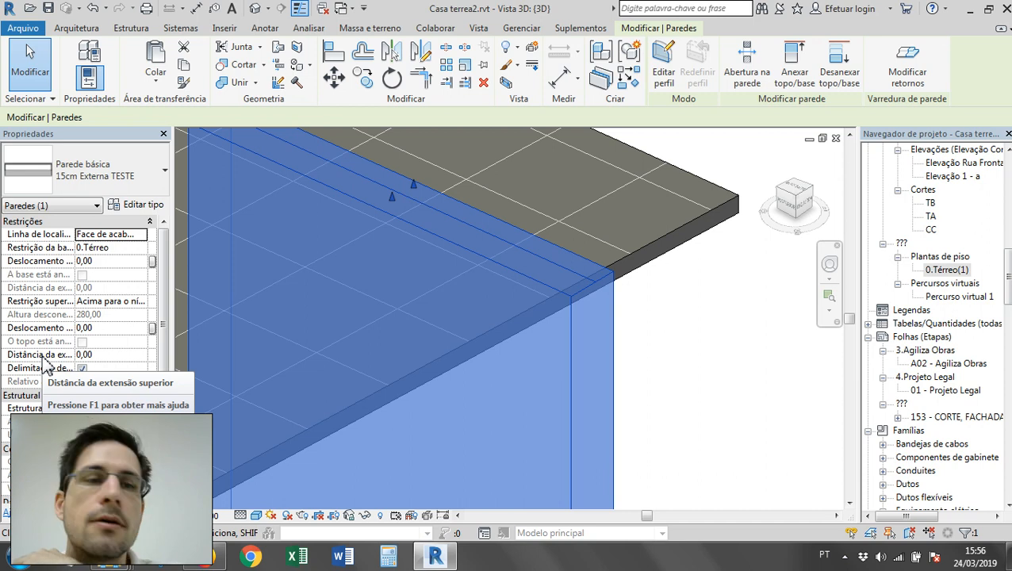
{"action": "left_click", "coordinate": [123, 353]}
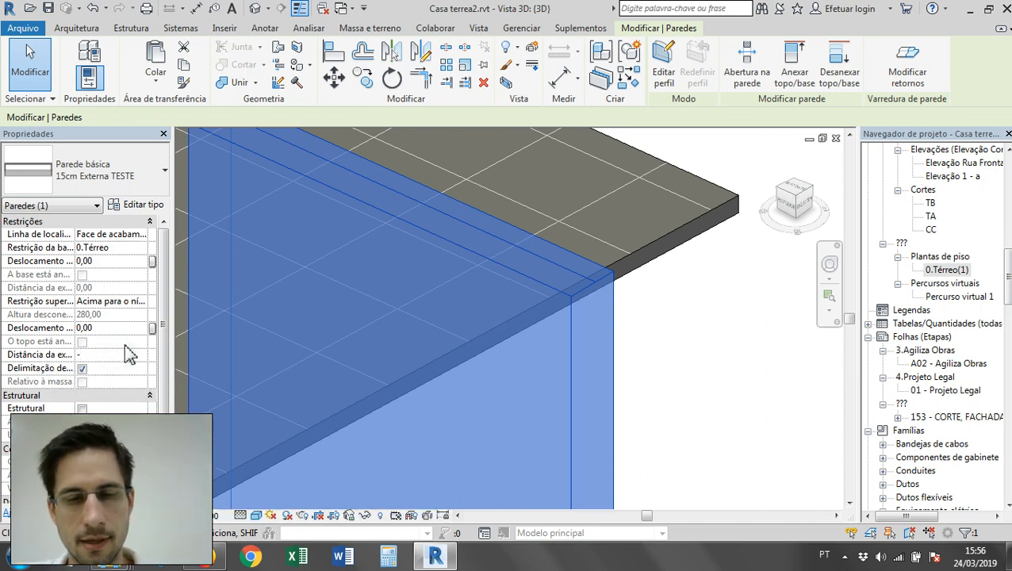
{"action": "middle_click_drag", "start_coordinate": [587, 301], "coordinate": [342, 390], "text": "shift"}
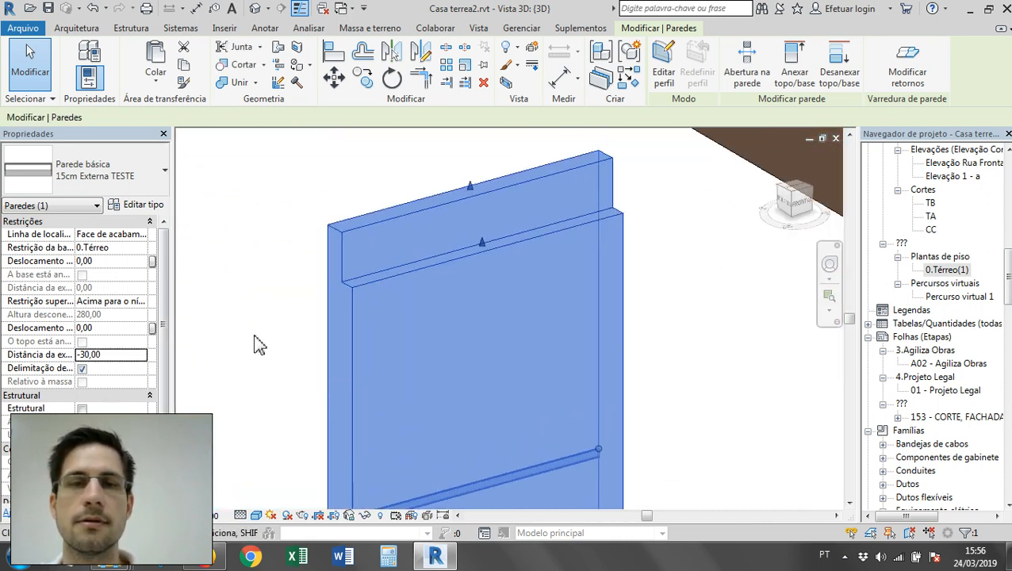
{"action": "left_click", "coordinate": [253, 334]}
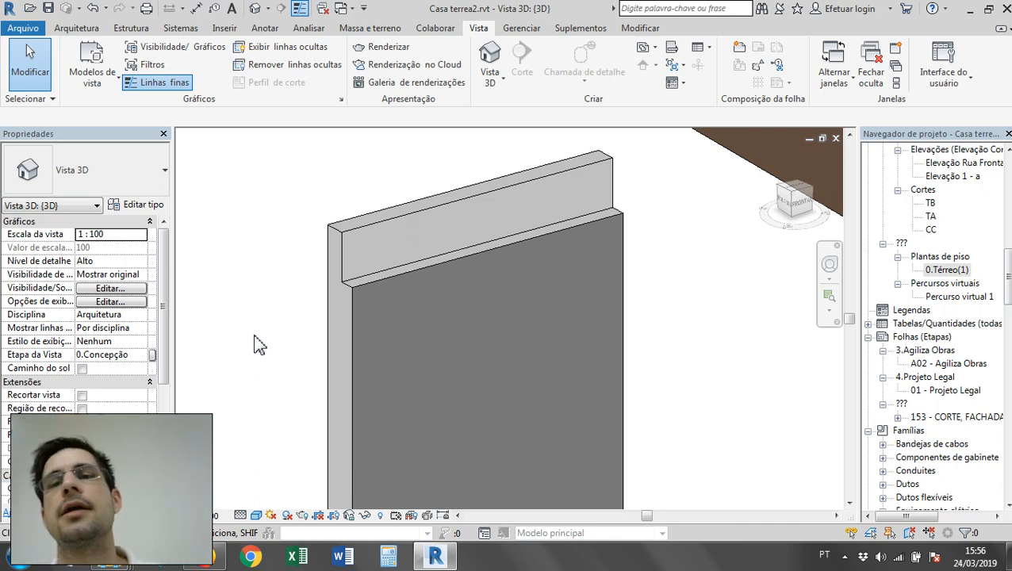
- Start the Wall tool with the stacked wall type Exterior - Tijolo sobre bloco com montante de metal
{"action": "scroll", "coordinate": [523, 226], "scroll_direction": "down", "scroll_amount": 4}
{"action": "scroll", "coordinate": [515, 219], "scroll_direction": "up", "scroll_amount": 3}
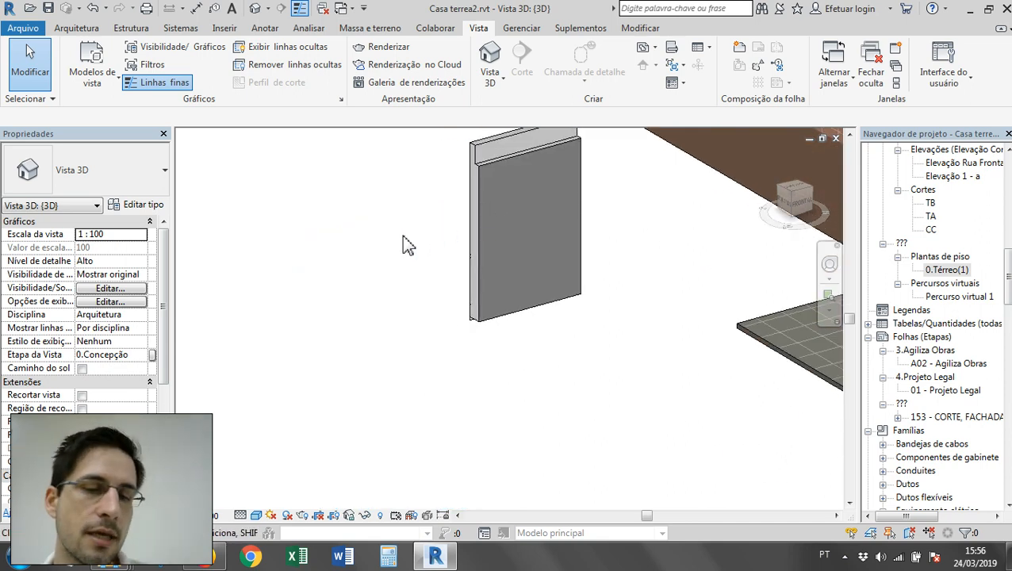
{"action": "key", "text": "w"}
{"action": "key", "text": "a"}
{"action": "scroll", "coordinate": [408, 269], "scroll_direction": "down", "scroll_amount": 1}
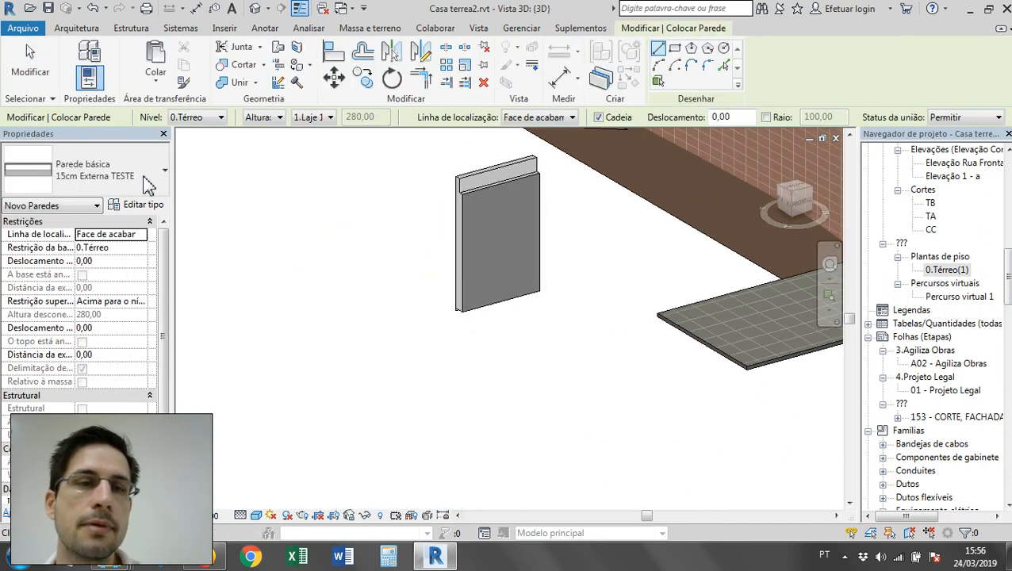
{"action": "left_click", "coordinate": [127, 174]}
{"action": "scroll", "coordinate": [120, 260], "scroll_direction": "down", "scroll_amount": 5}
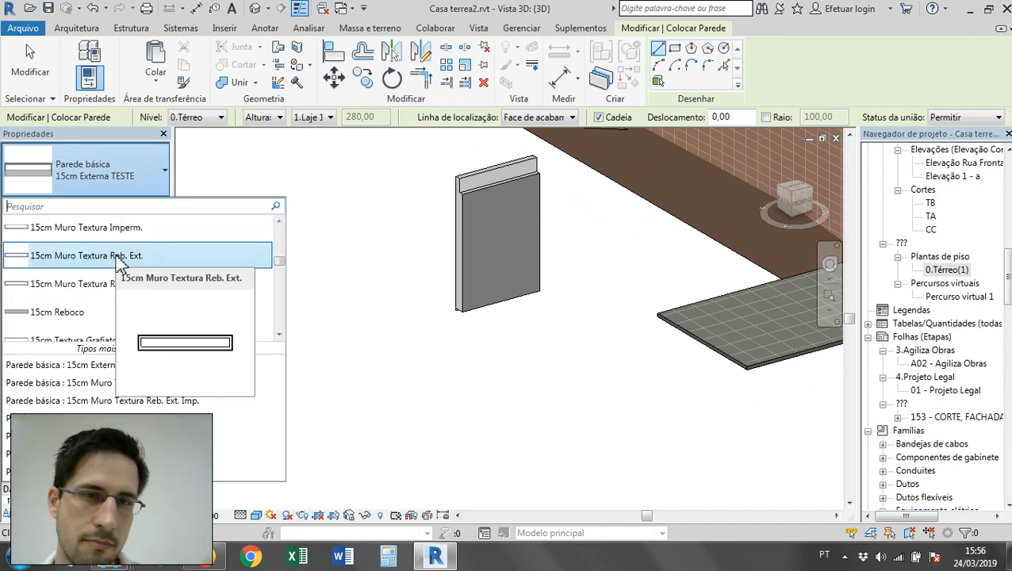
{"action": "scroll", "coordinate": [119, 270], "scroll_direction": "down", "scroll_amount": 10}
{"action": "scroll", "coordinate": [117, 282], "scroll_direction": "down", "scroll_amount": 10}
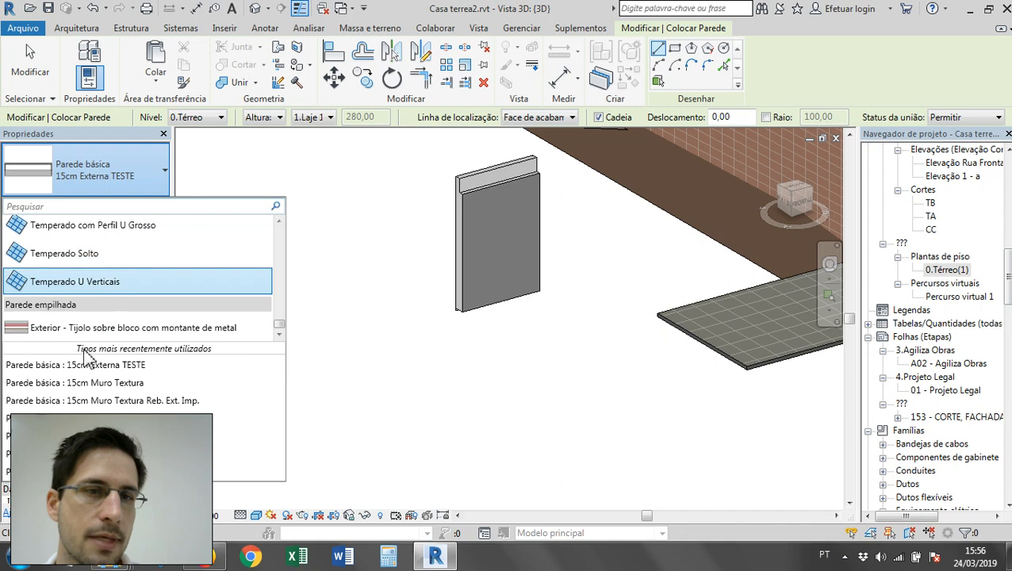
{"action": "left_click", "coordinate": [93, 327]}
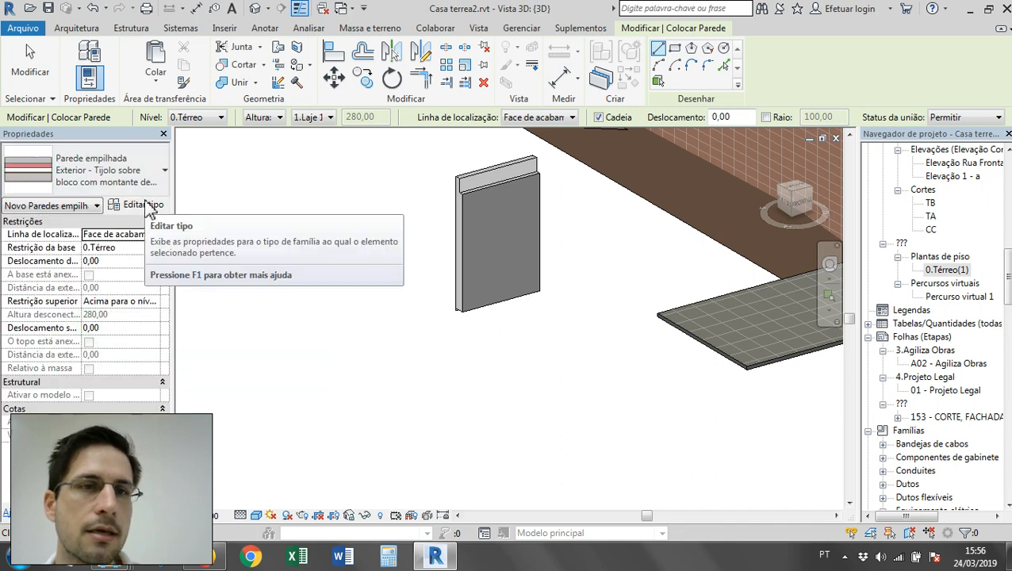
- Examine the stacked wall type's structure assembly and leave its type properties without changes
{"action": "left_click", "coordinate": [141, 210]}
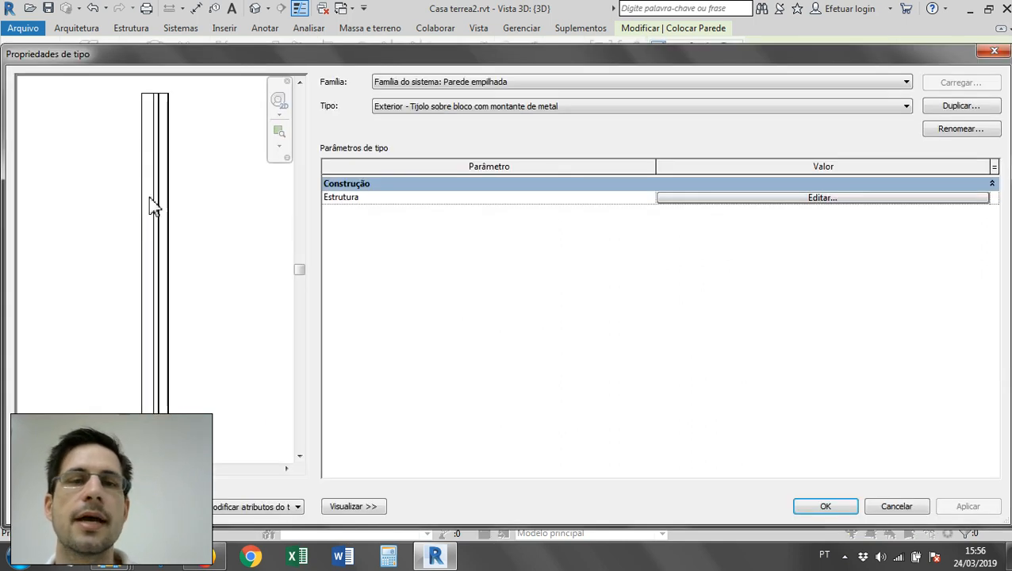
{"action": "left_click", "coordinate": [769, 199]}
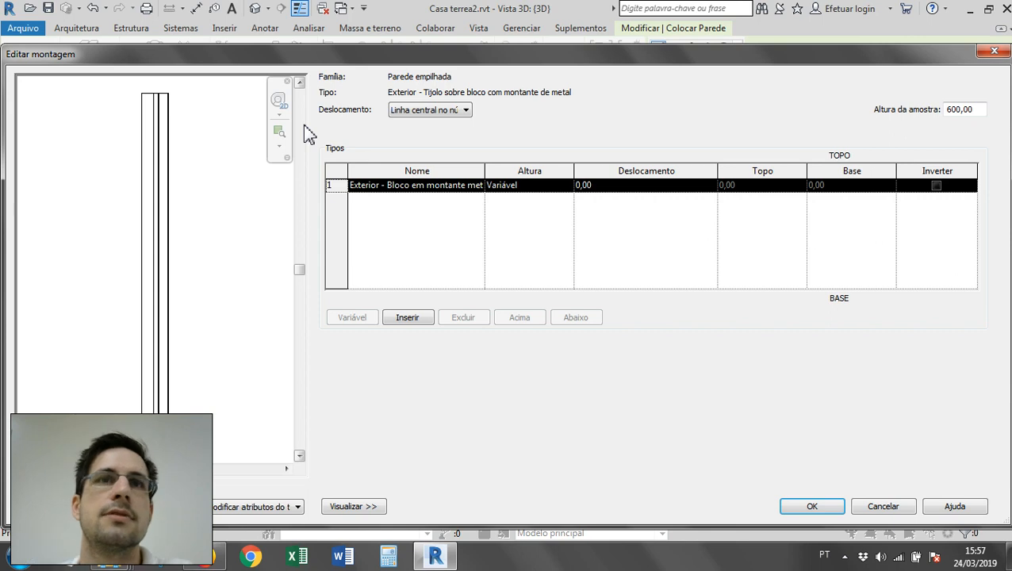
{"action": "left_click", "coordinate": [879, 503]}
{"action": "left_click", "coordinate": [880, 508]}
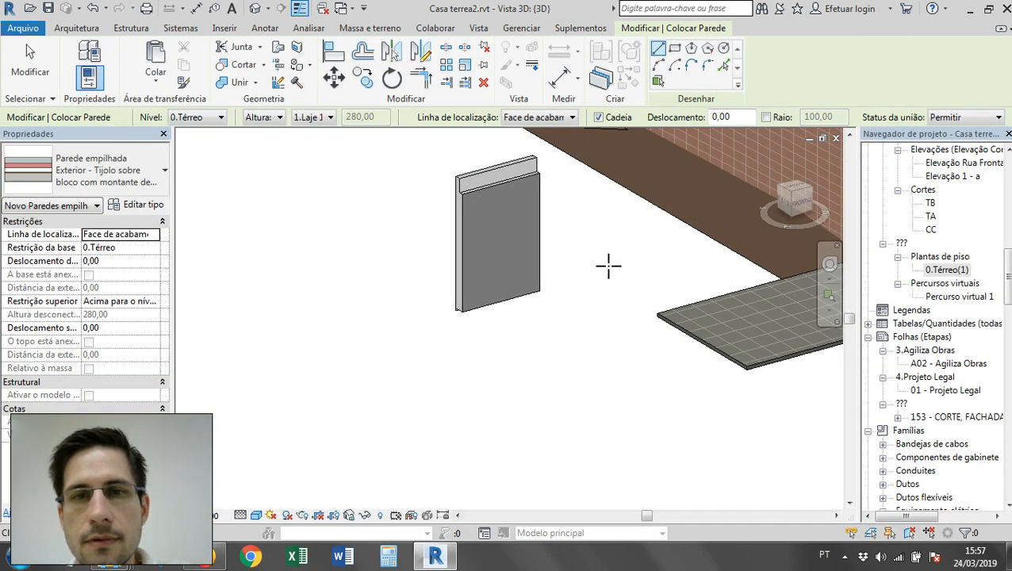
{"action": "scroll", "coordinate": [495, 166], "scroll_direction": "up", "scroll_amount": 4}
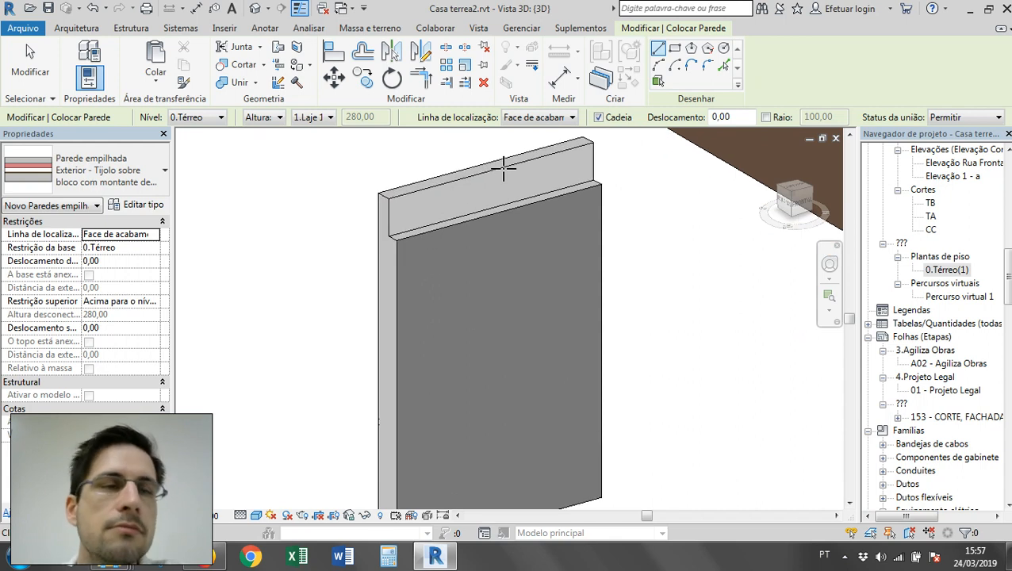